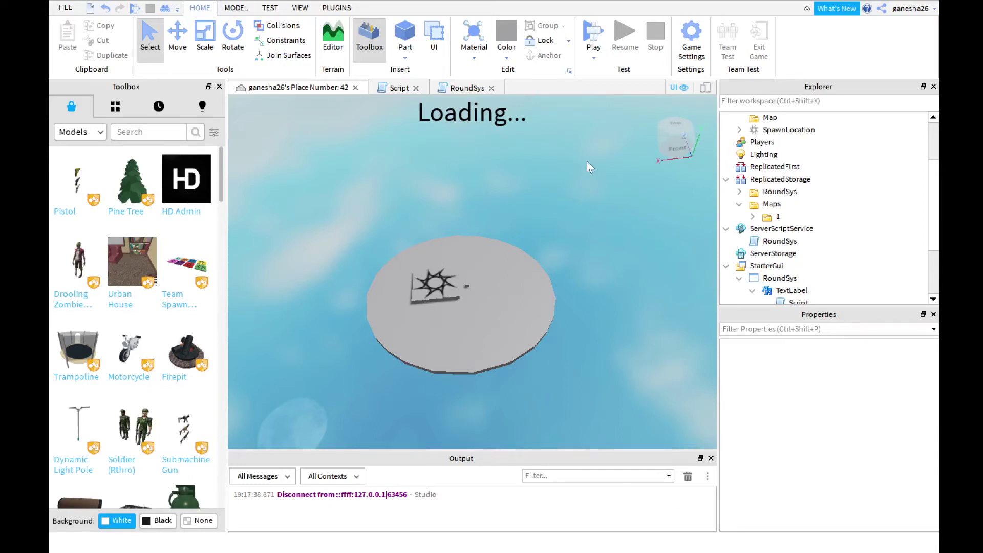
# Step: Delete the old RoundSys GUI, then undo a premature Maps/RoundSys folder deletion
pyautogui.click(596, 48)
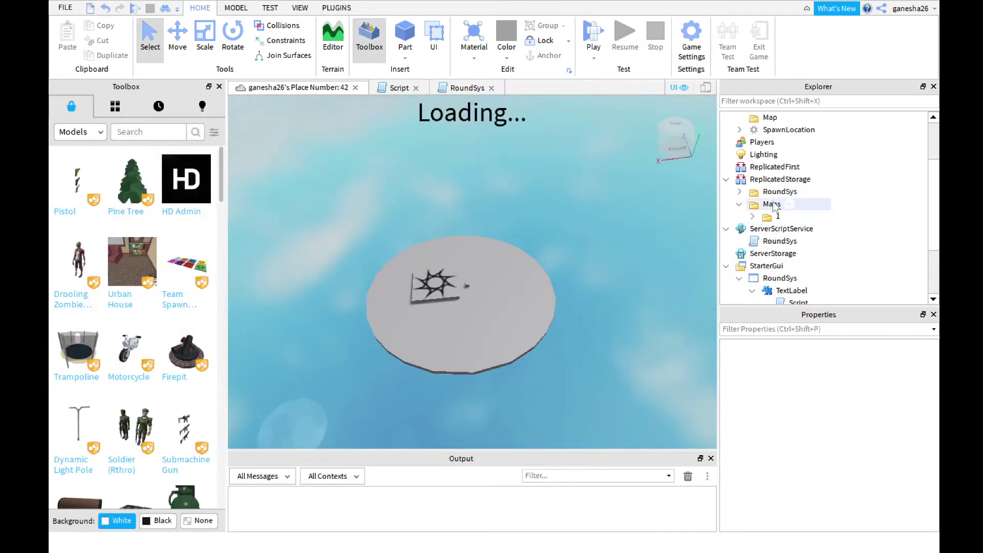
pyautogui.click(773, 229)
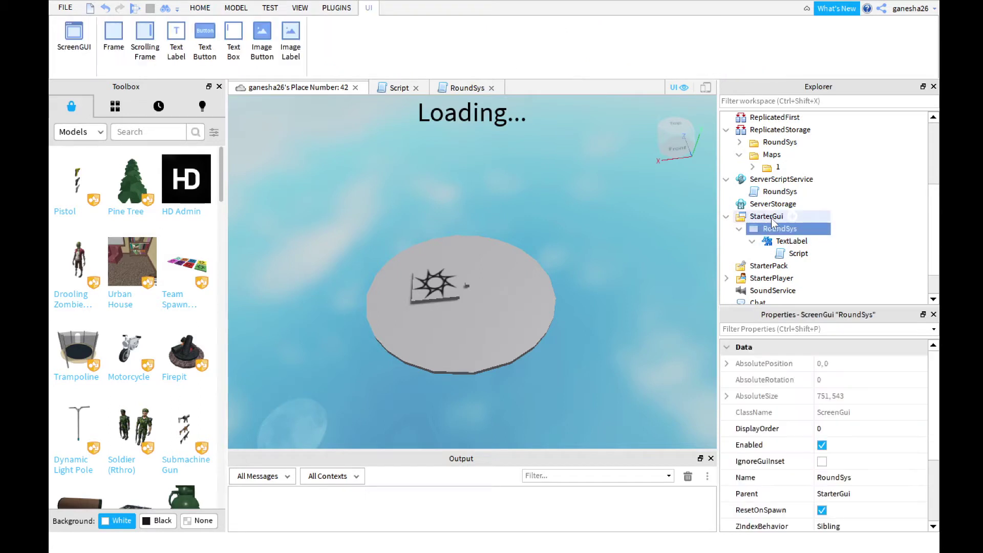
pyautogui.press('Delete')
pyautogui.click(771, 155)
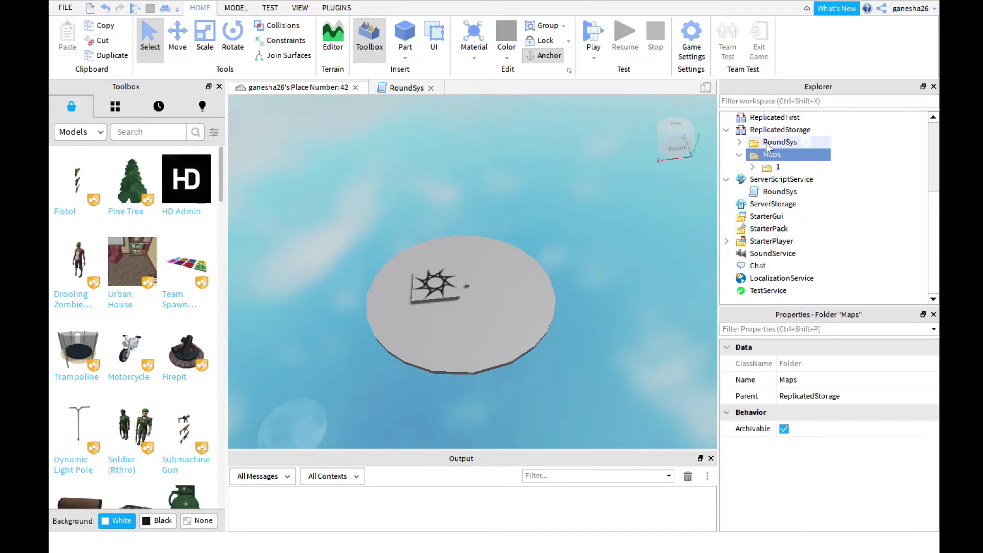
pyautogui.press('Delete')
pyautogui.click(777, 167)
pyautogui.press('Delete')
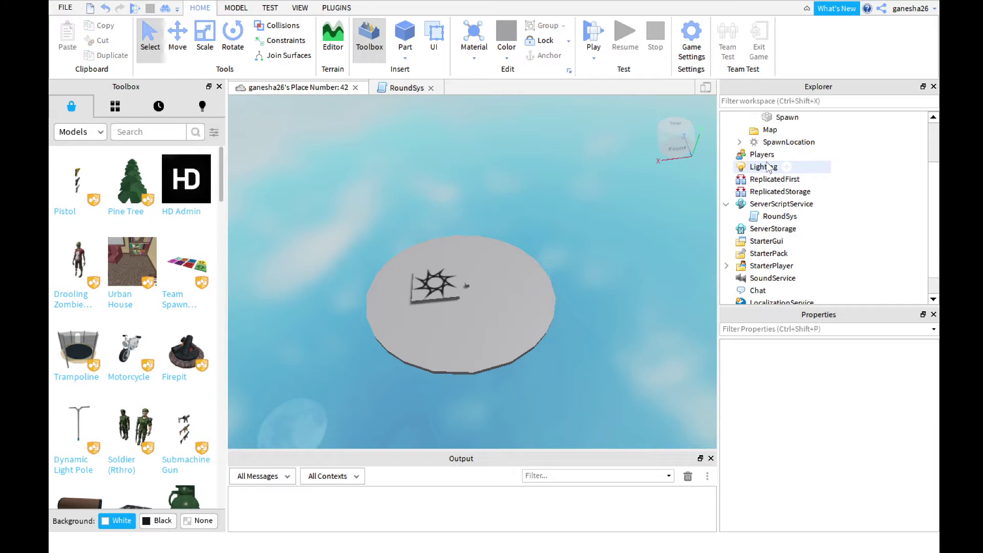
pyautogui.hotkey('ctrl', 'z')
pyautogui.hotkey('ctrl', 'z')
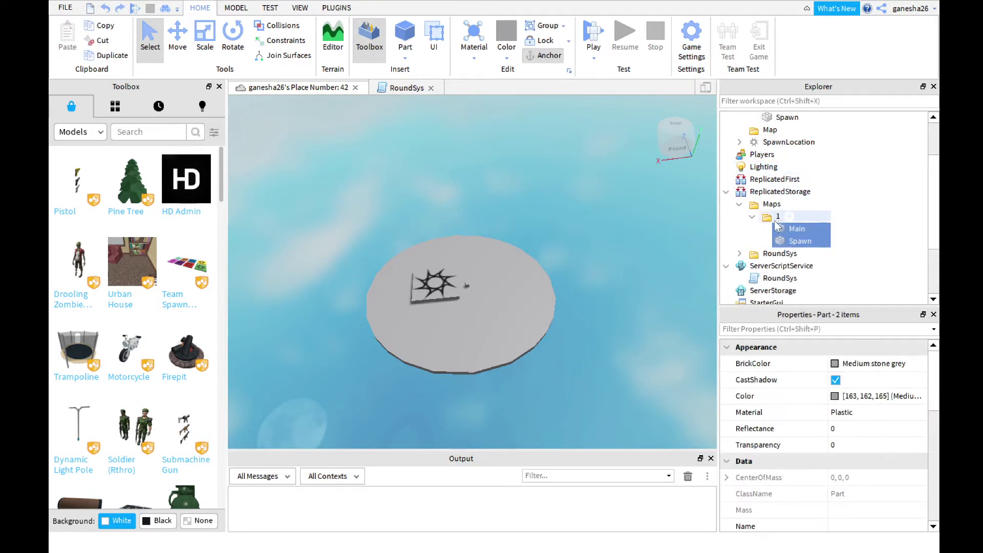
# Step: Delete the Maps, Map and Lobby folders and the SpawnLocation
pyautogui.click(769, 218)
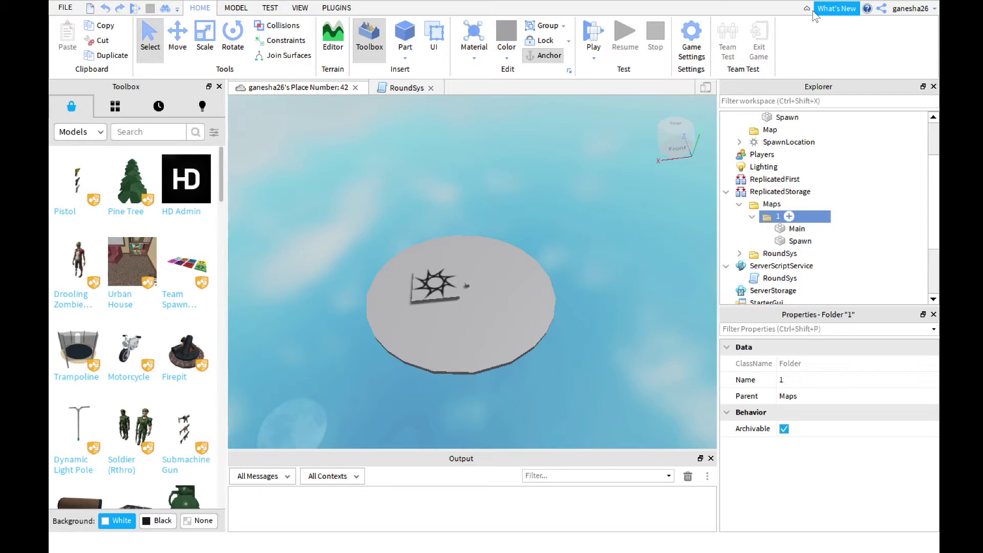
pyautogui.click(772, 204)
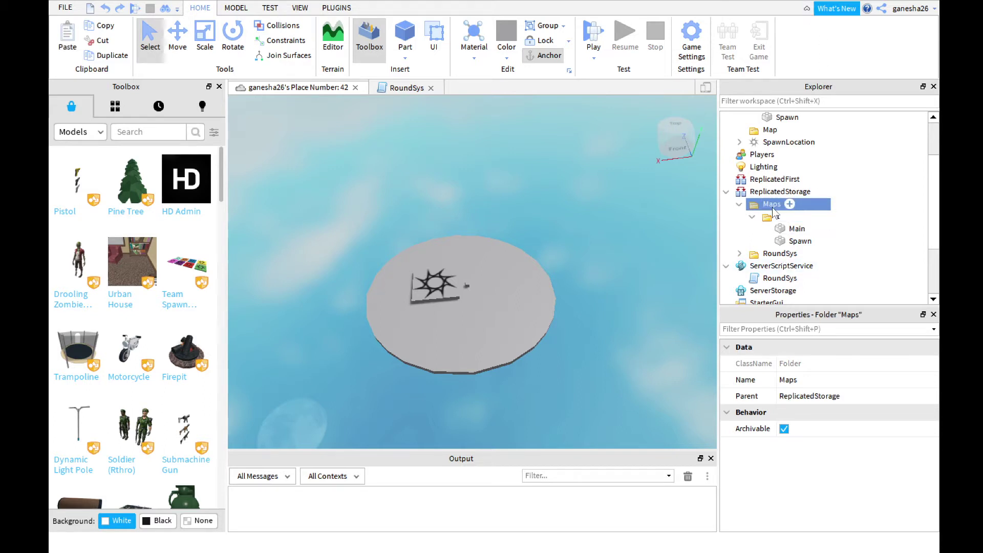
pyautogui.press('Up')
pyautogui.press('Down')
pyautogui.press('Down')
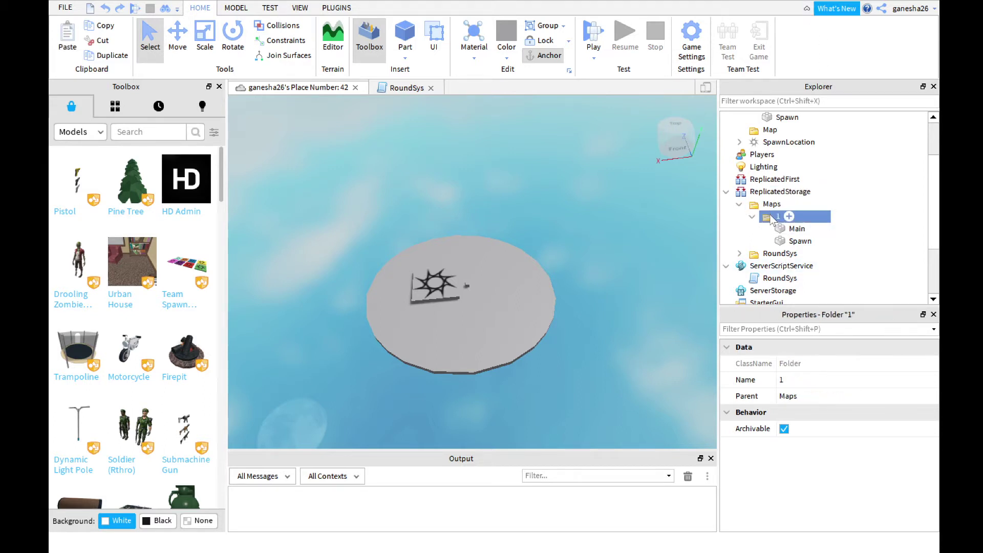
pyautogui.press('Up')
pyautogui.press('Delete')
pyautogui.click(770, 131)
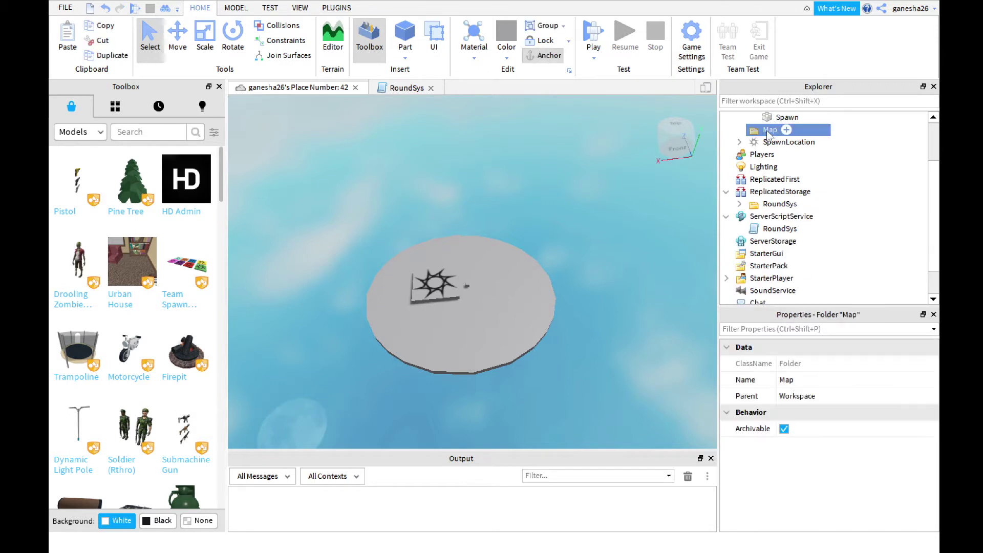
pyautogui.press('Delete')
pyautogui.click(772, 154)
pyautogui.press('Delete')
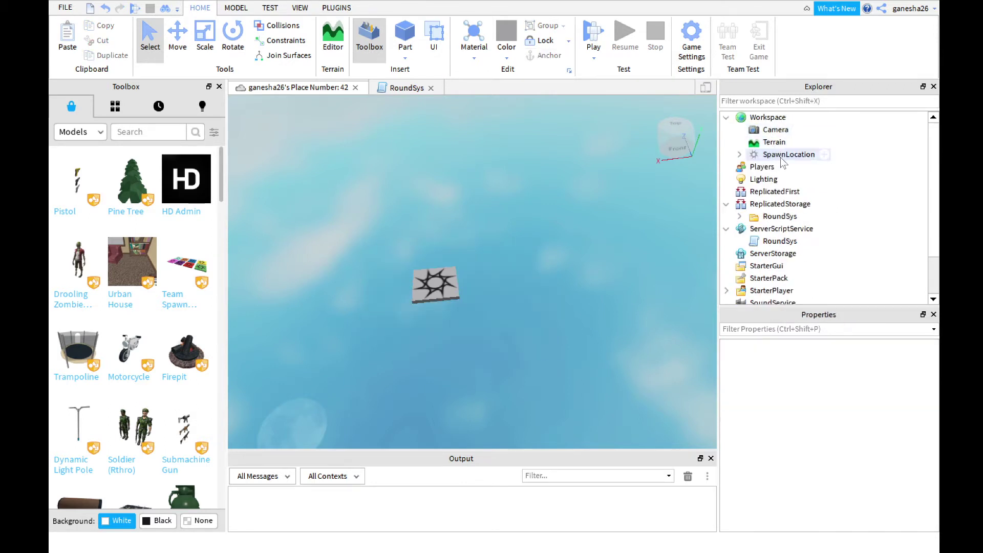
pyautogui.click(773, 156)
pyautogui.press('Delete')
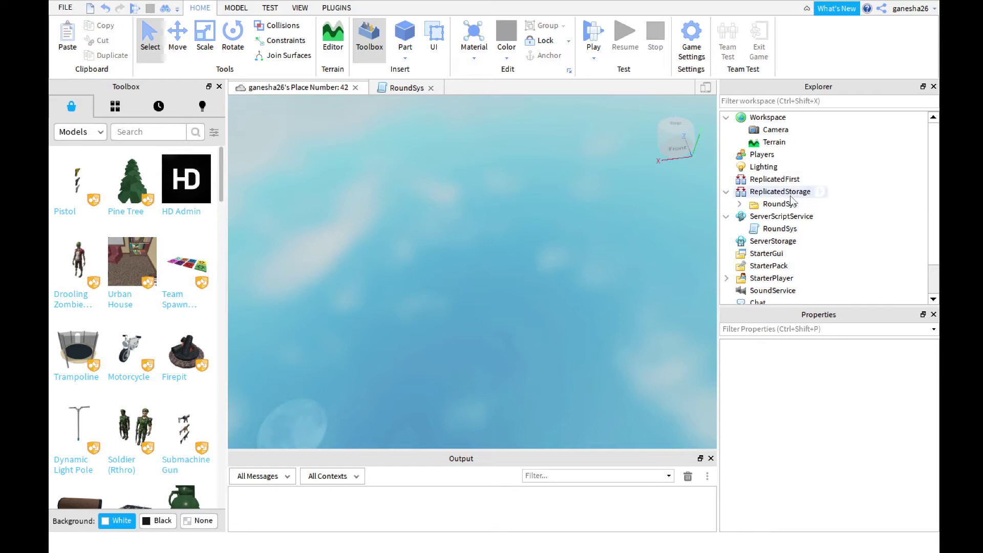
# Step: Delete the RoundSys folder in ReplicatedStorage and the RoundSys server script
pyautogui.click(780, 205)
pyautogui.press('Delete')
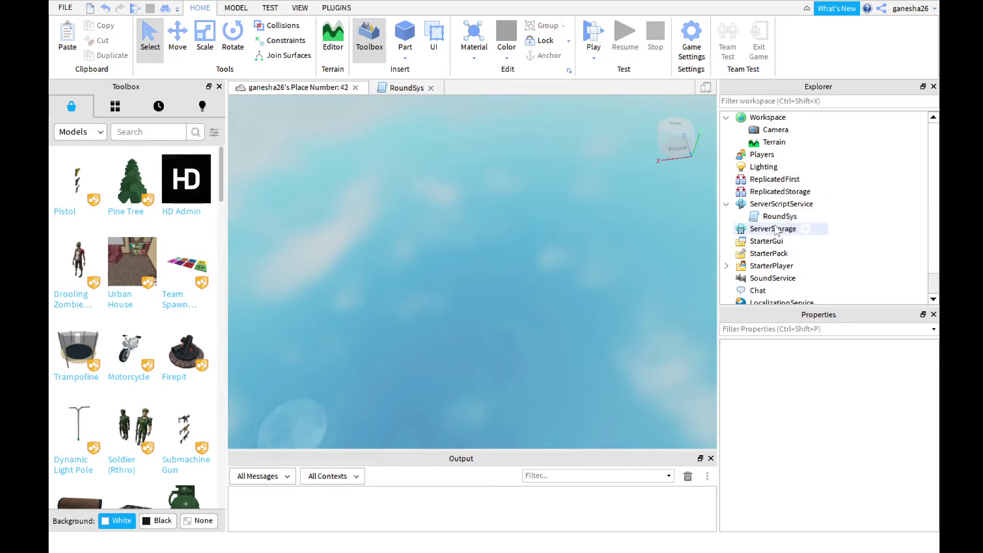
pyautogui.click(780, 216)
pyautogui.press('Delete')
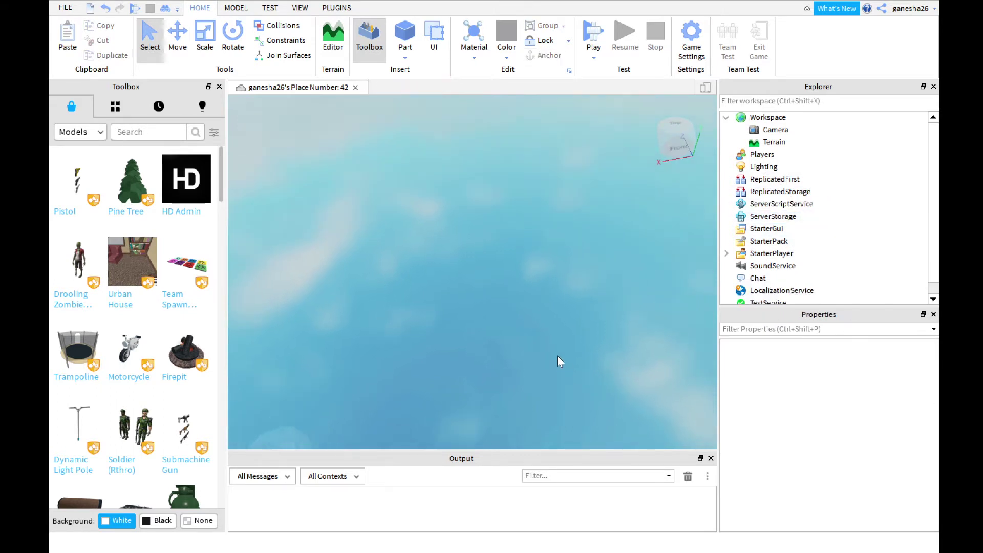
# Step: Insert a new block Part into the empty Workspace
pyautogui.moveTo(557, 356); pyautogui.dragTo(567, 346, button='right')
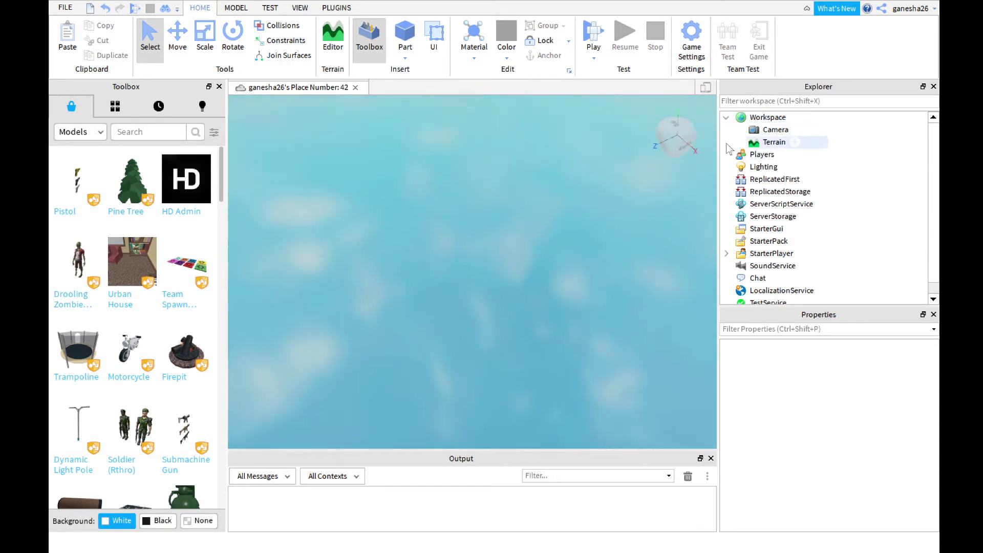
pyautogui.moveTo(477, 323); pyautogui.dragTo(477, 324, button='right')
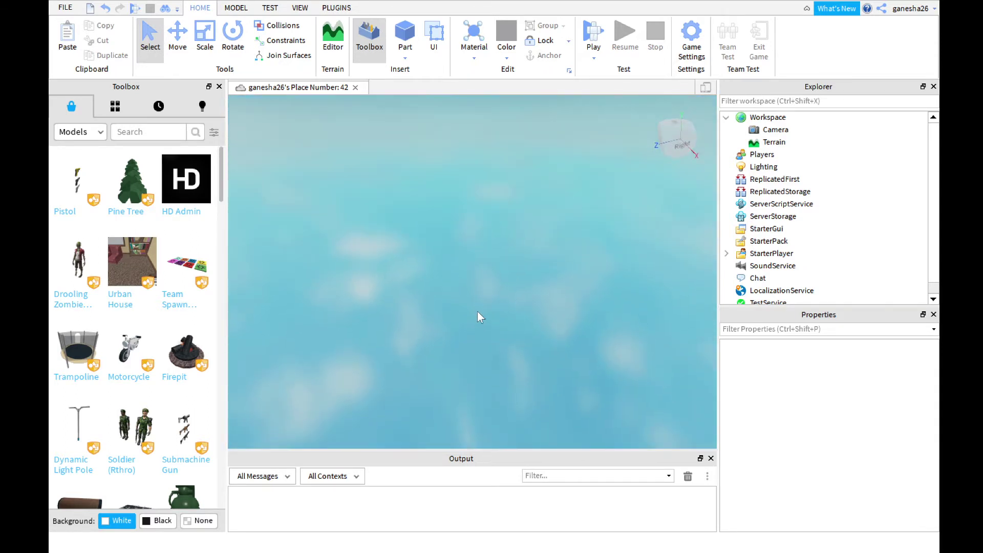
pyautogui.click(406, 38)
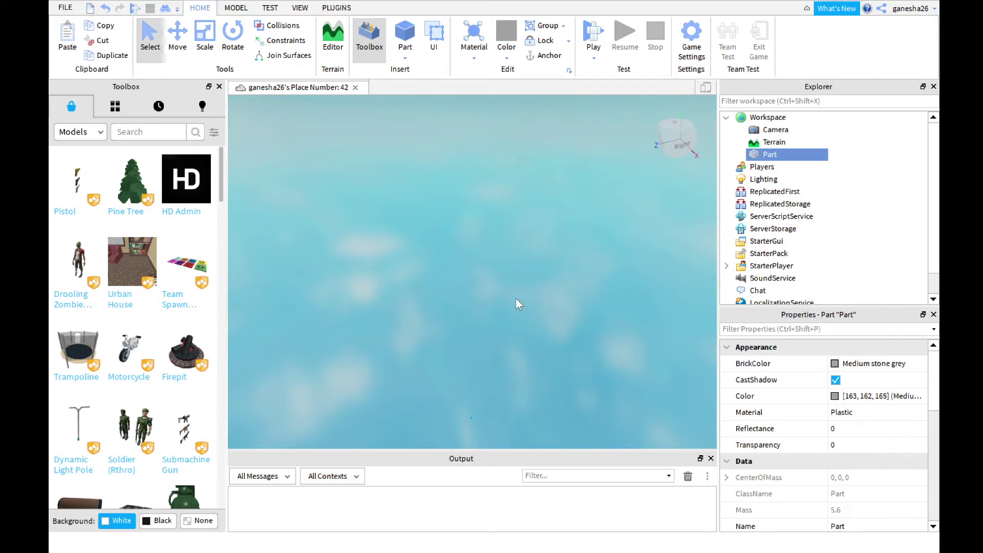
pyautogui.click(178, 39)
pyautogui.moveTo(471, 329); pyautogui.dragTo(471, 330, button='right')
pyautogui.moveTo(492, 181); pyautogui.dragTo(492, 179, button='right')
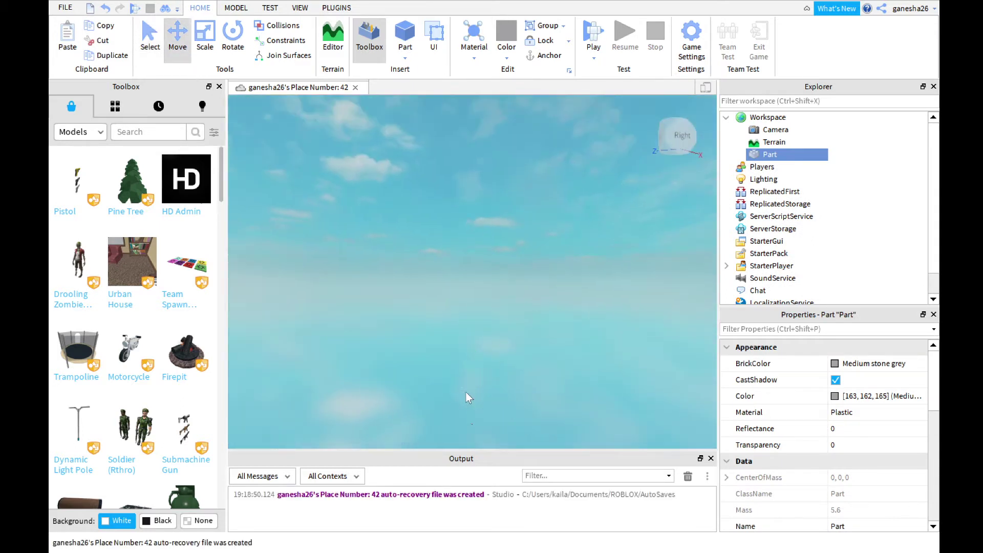
pyautogui.click(466, 393)
# Step: Raise the part up into the sky with the Move tool and focus the view on it
pyautogui.click(471, 421)
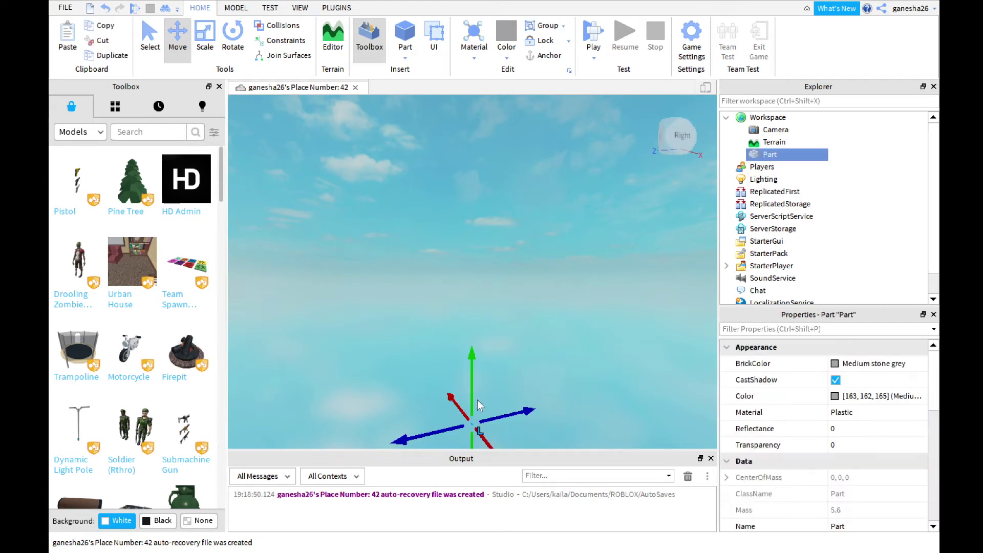
pyautogui.moveTo(471, 422)
pyautogui.mouseDown(button='right')
pyautogui.moveTo(490, 282)
pyautogui.moveTo(418, 268)
pyautogui.mouseUp(button='right')
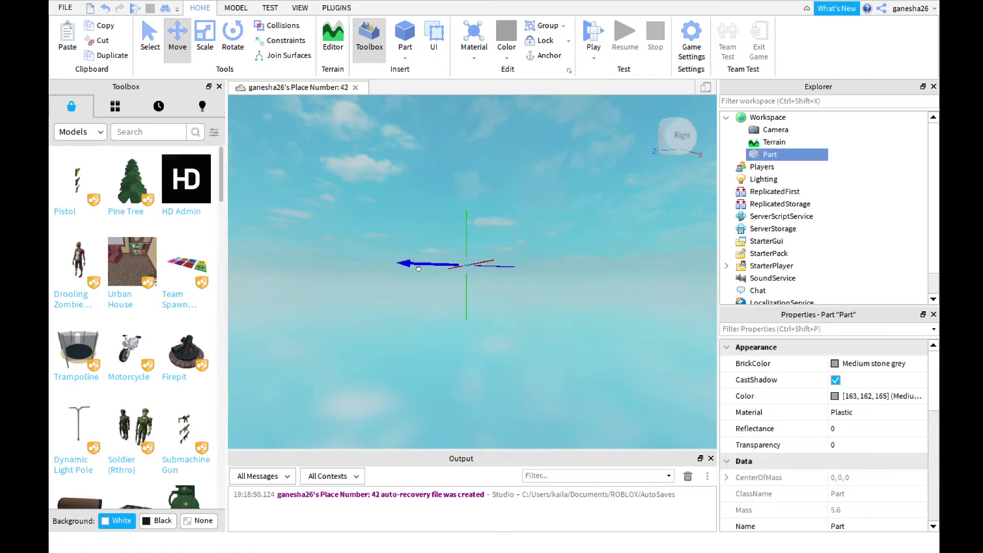
pyautogui.press('d')
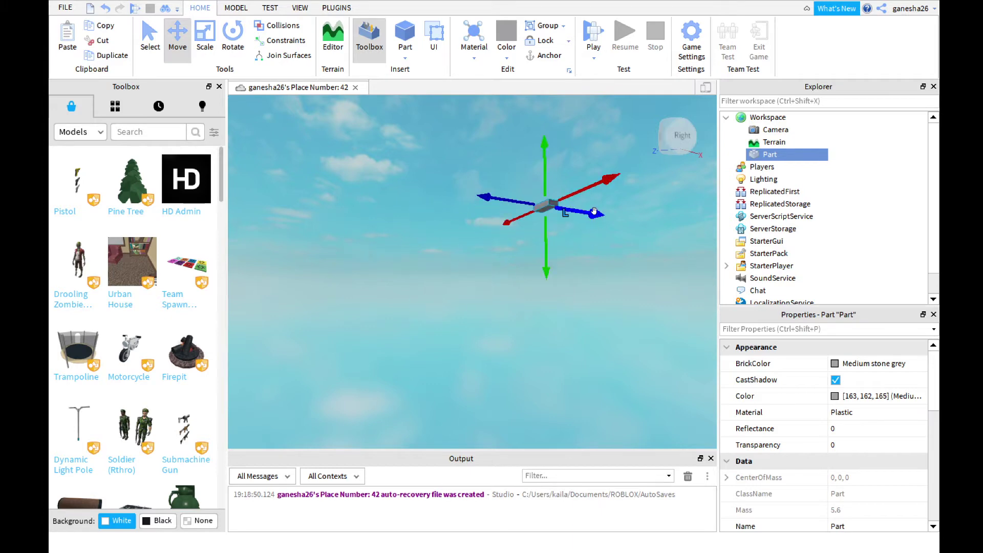
pyautogui.moveTo(426, 259); pyautogui.dragTo(528, 204)
pyautogui.press('f')
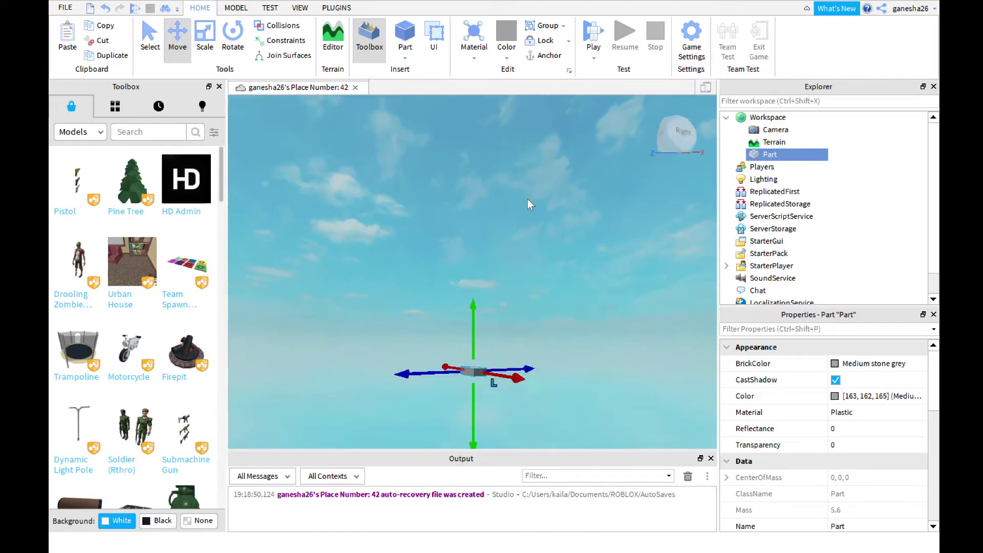
pyautogui.moveTo(528, 199); pyautogui.dragTo(529, 212, button='right')
pyautogui.scroll(-3, 842, 461)
pyautogui.scroll(-5, 843, 494)
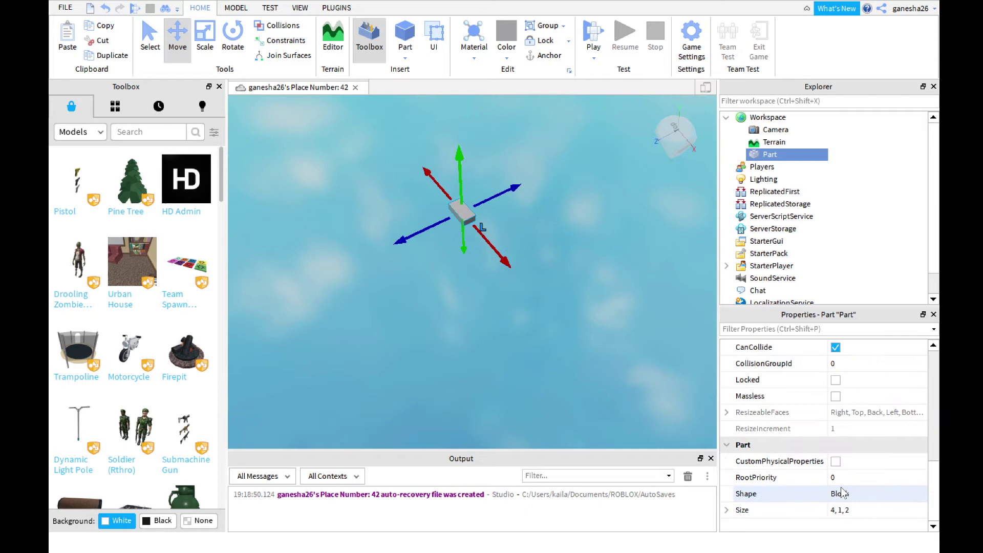
# Step: Make the part an upward-facing Cylinder sized 1, 50, 50, forming a large disc
pyautogui.click(848, 496)
pyautogui.click(850, 508)
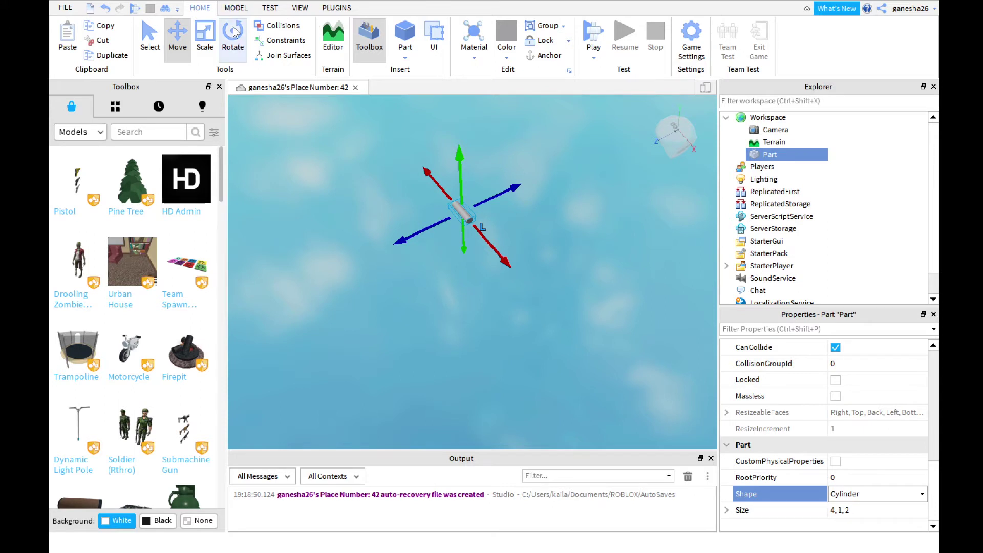
pyautogui.click(233, 35)
pyautogui.moveTo(482, 197); pyautogui.dragTo(461, 154)
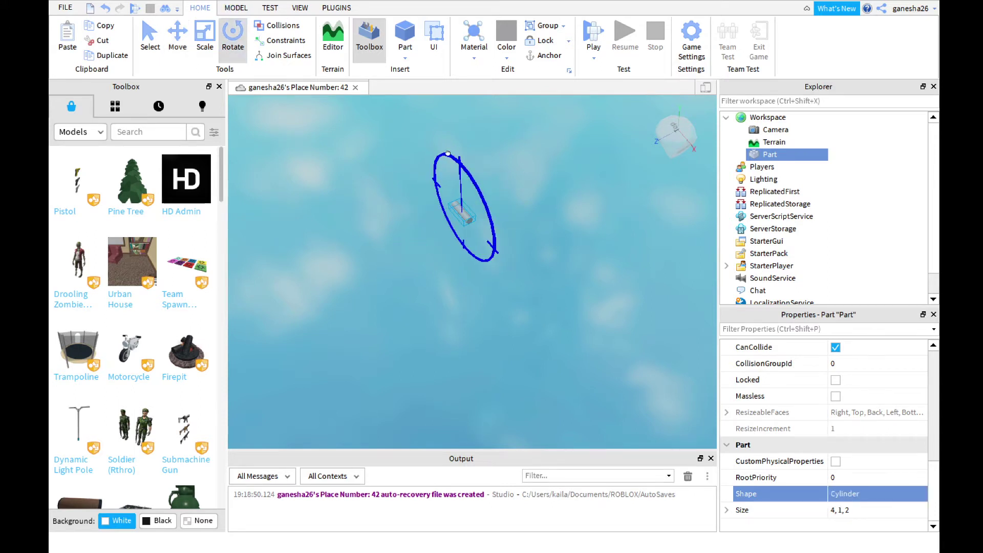
pyautogui.click(846, 510)
pyautogui.write('1,5')
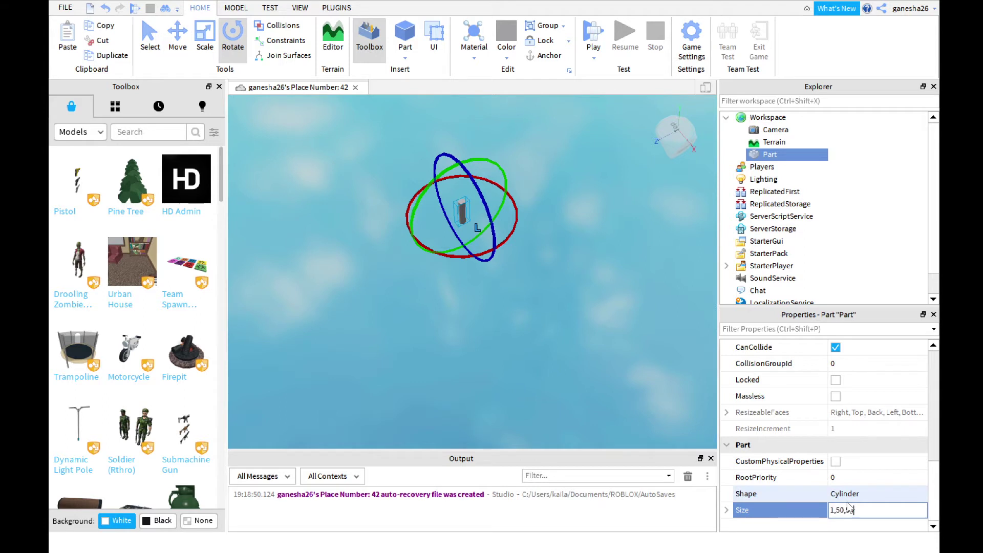
pyautogui.press('Return')
pyautogui.scroll(3, 701, 251)
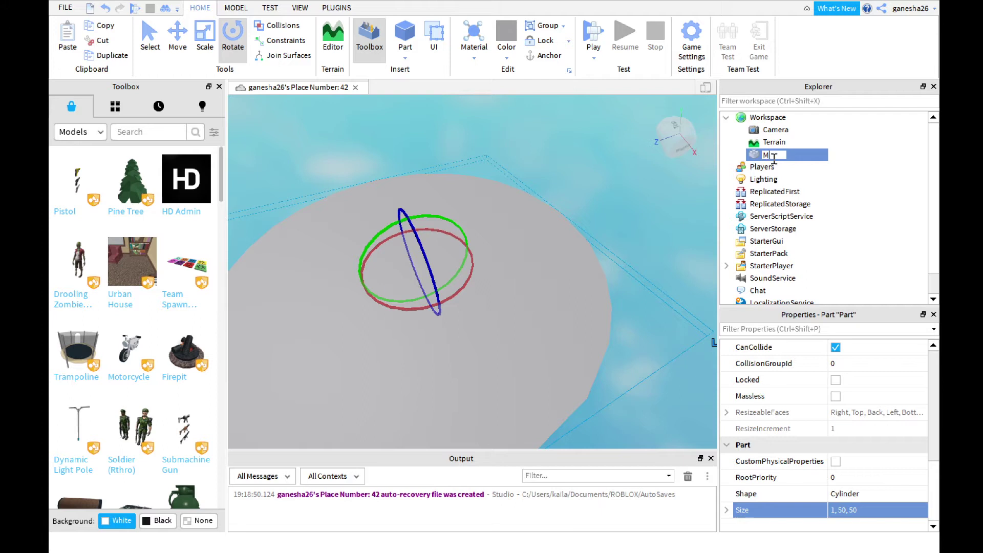
# Step: Paste a second small part onto the disc and name it Spawn
pyautogui.click(795, 119)
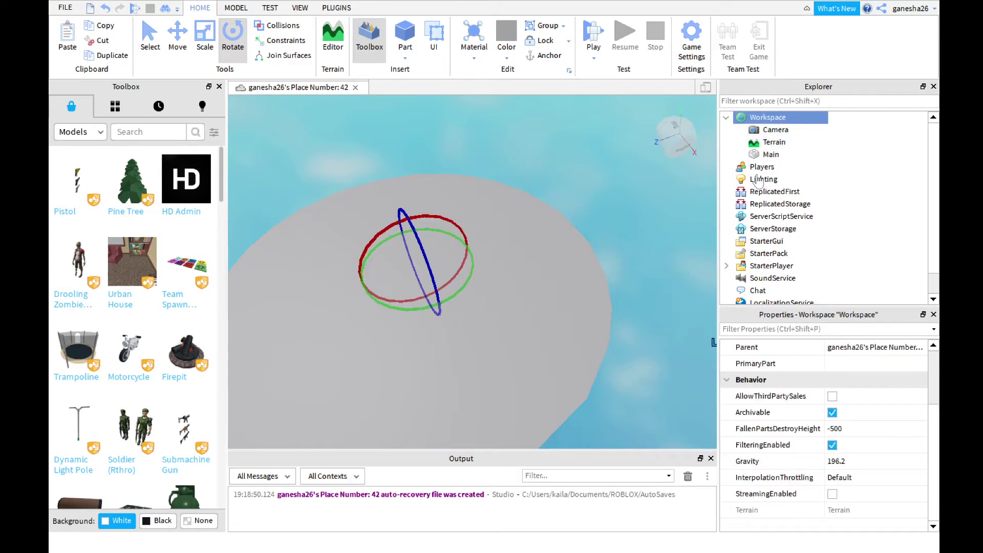
pyautogui.hotkey('ctrl', 'v')
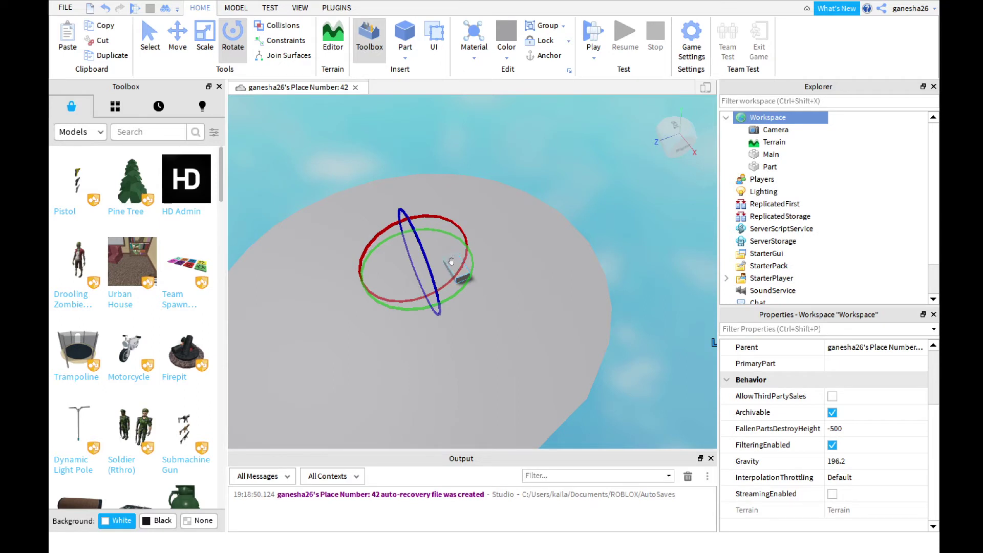
pyautogui.moveTo(459, 276); pyautogui.dragTo(398, 290)
pyautogui.write('Spawn')
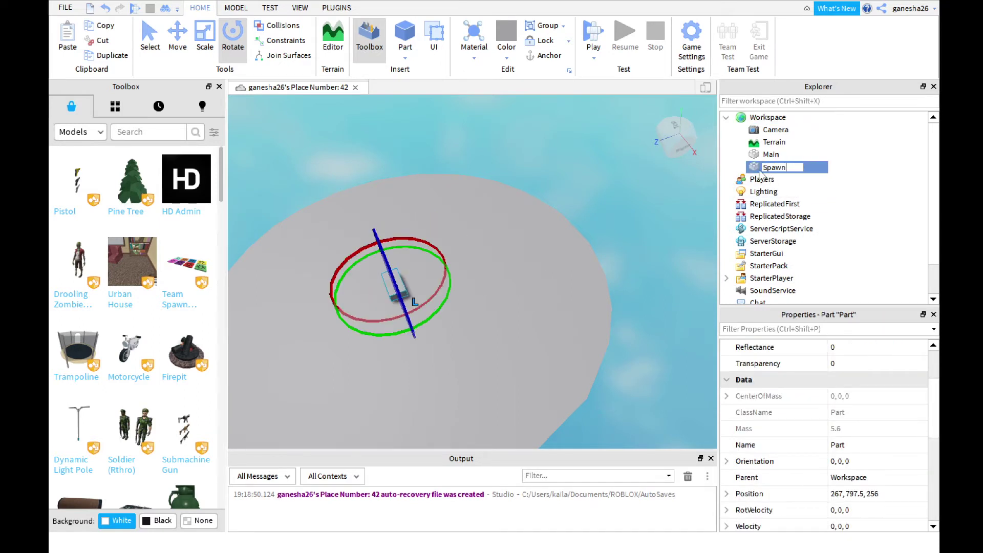
pyautogui.press('Return')
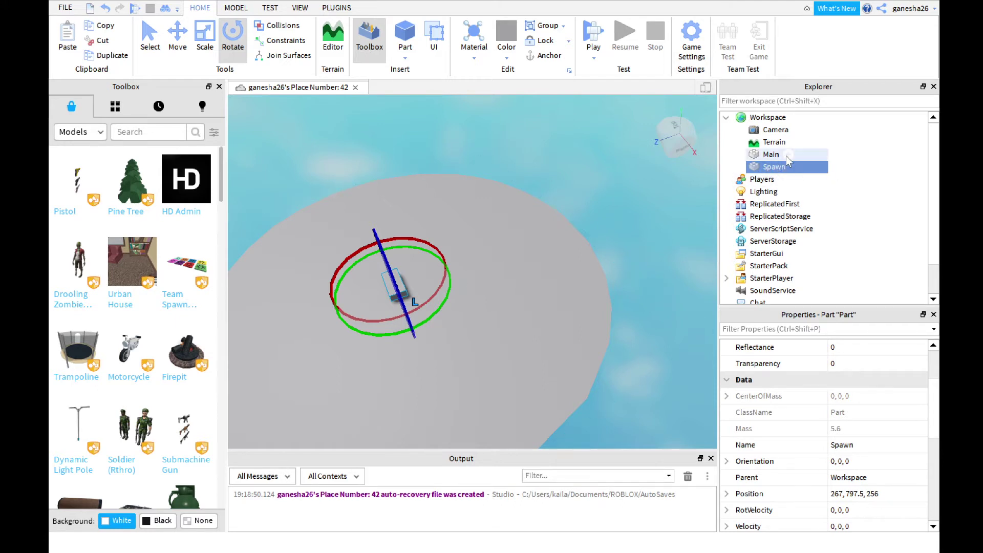
pyautogui.moveTo(786, 155)
pyautogui.mouseDown()
pyautogui.moveTo(766, 159)
pyautogui.moveTo(769, 118)
pyautogui.mouseUp()
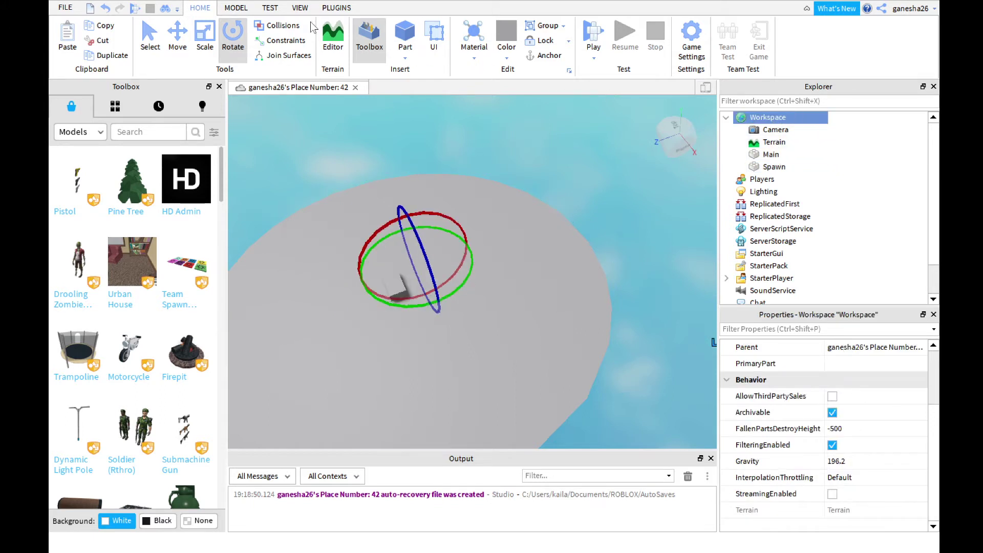
# Step: Insert a SpawnLocation and move it to the platform's upper-left
pyautogui.click(236, 8)
pyautogui.moveTo(657, 192); pyautogui.dragTo(658, 191, button='right')
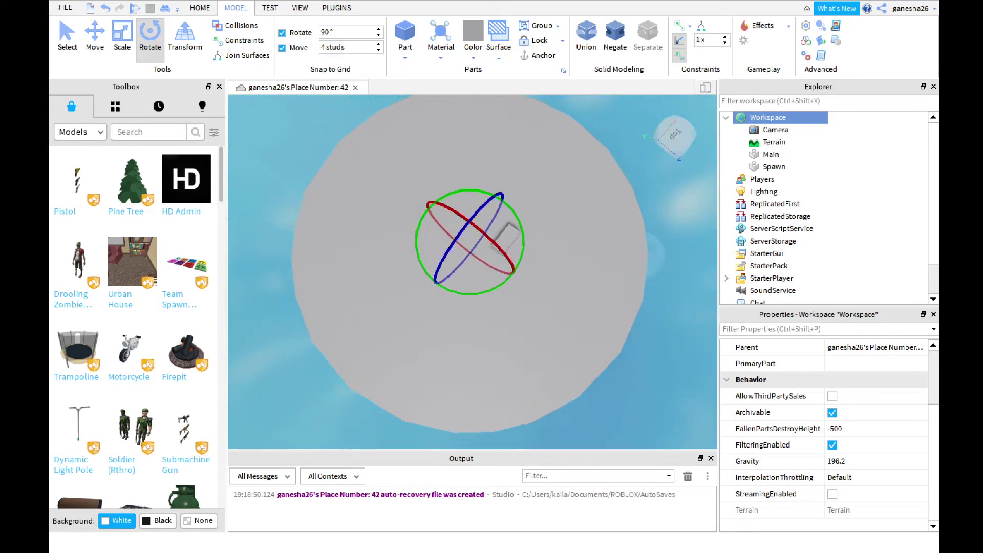
pyautogui.click(746, 41)
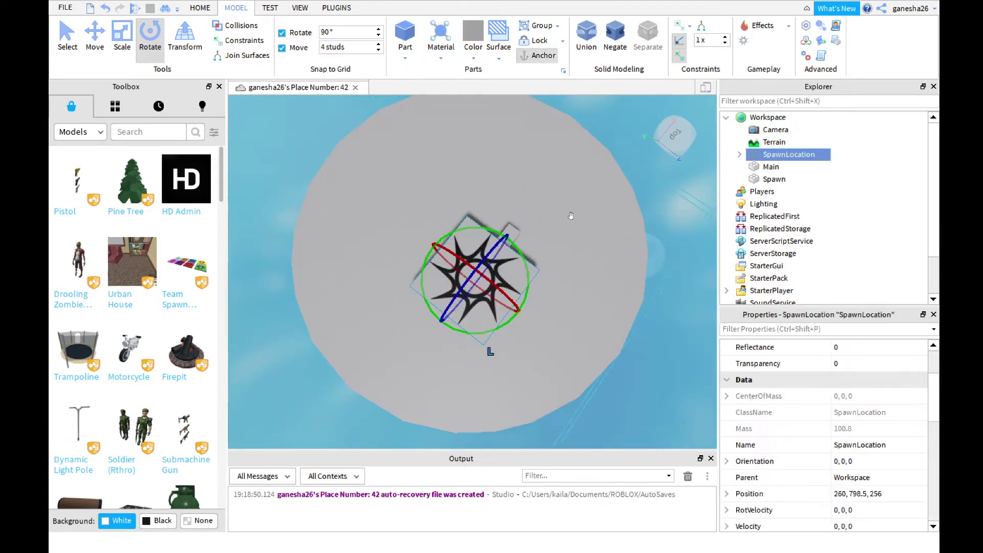
pyautogui.moveTo(470, 212); pyautogui.dragTo(383, 177)
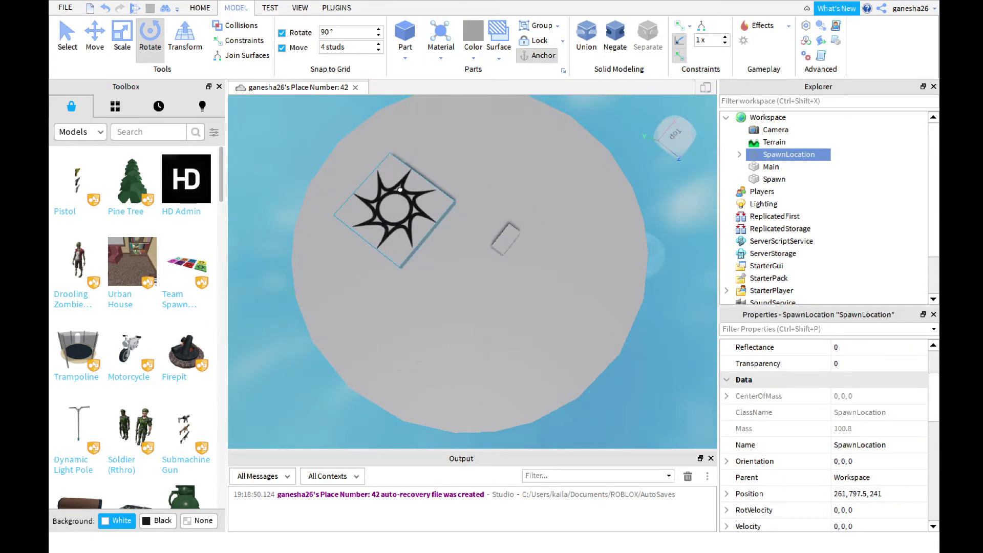
pyautogui.moveTo(383, 177)
pyautogui.mouseDown(button='right')
pyautogui.moveTo(594, 247)
pyautogui.moveTo(520, 278)
pyautogui.mouseUp(button='right')
pyautogui.click(594, 246)
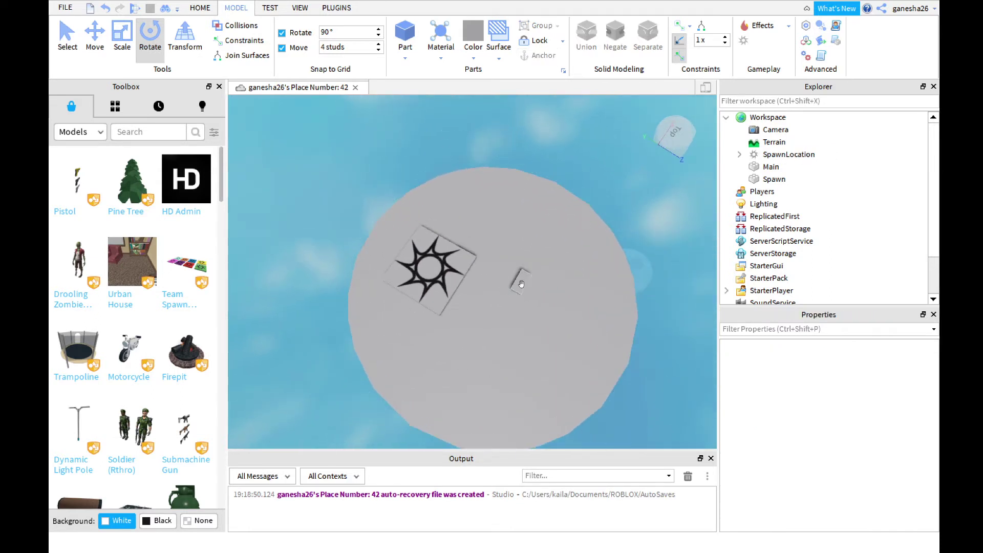
pyautogui.press('d')
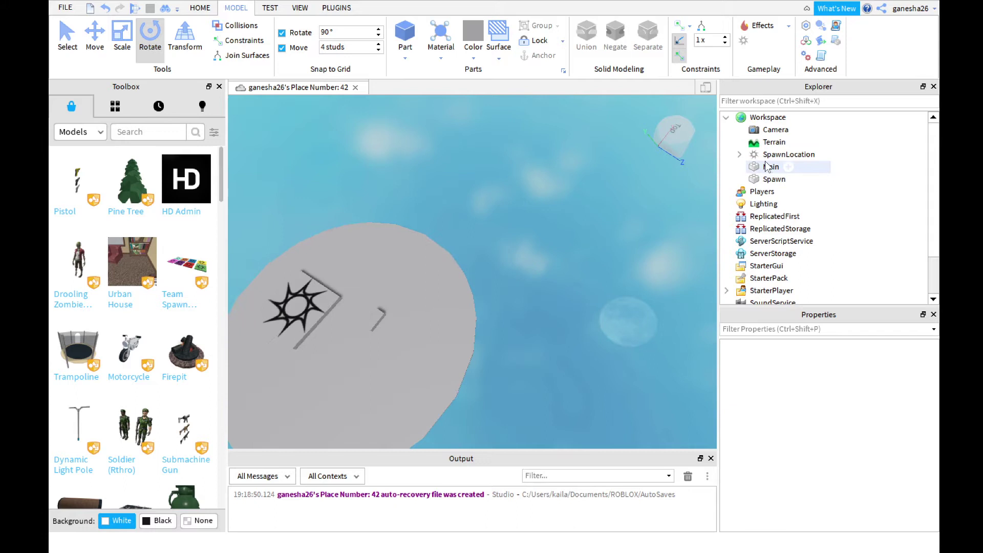
# Step: Create a Lobby folder in Workspace holding SpawnLocation, Main and Spawn
pyautogui.click(776, 154)
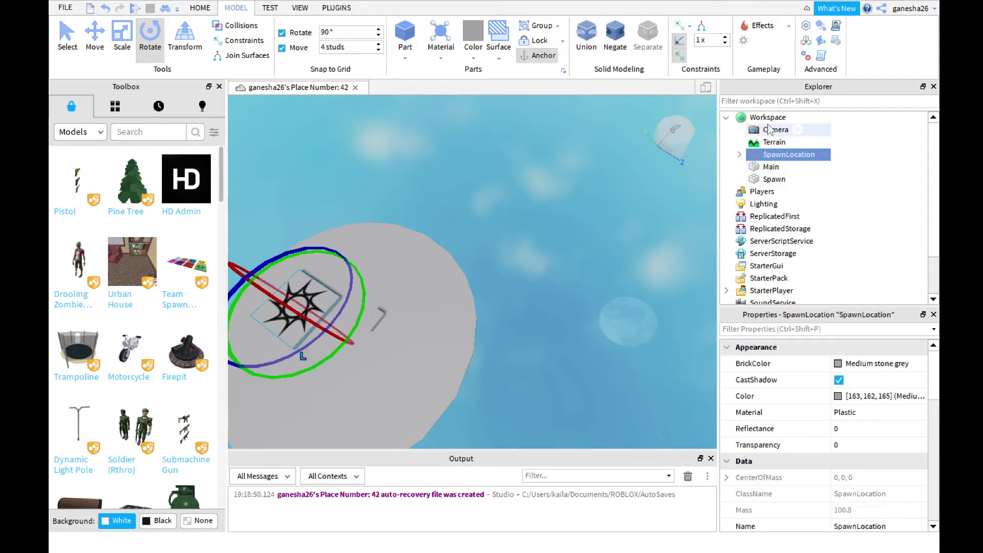
pyautogui.click(790, 118)
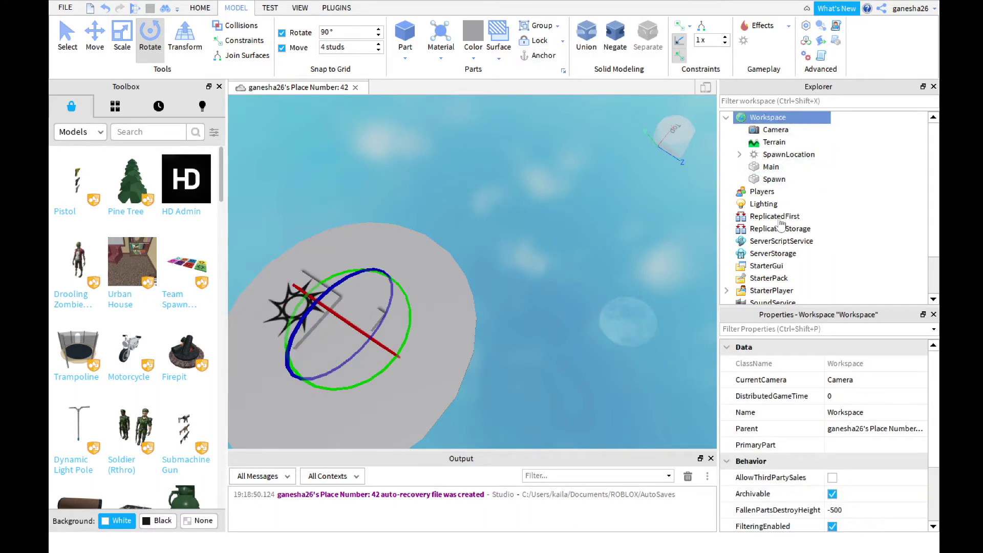
pyautogui.hotkey('ctrl', 'v')
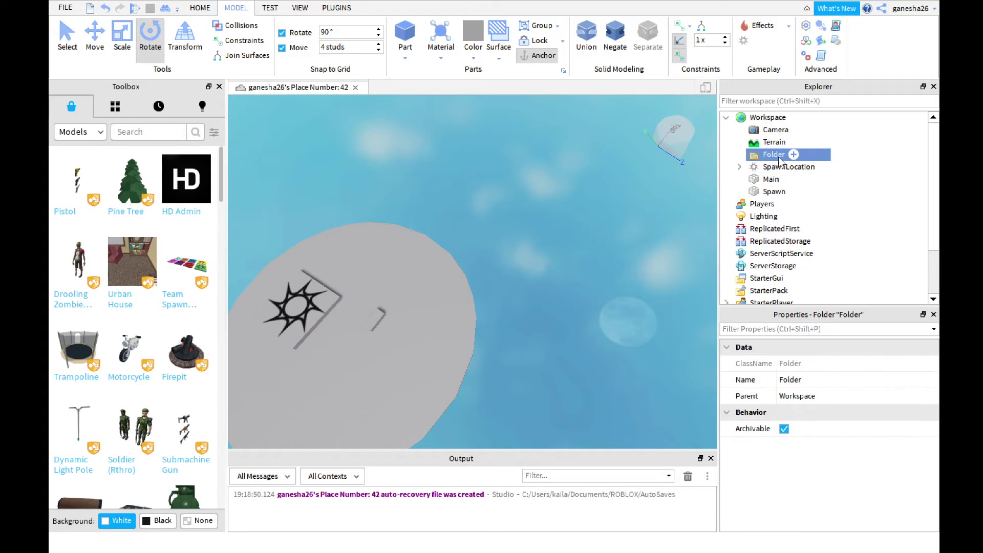
pyautogui.write('Lobby')
pyautogui.press('Return')
pyautogui.click(776, 167)
pyautogui.keyDown('shift'); pyautogui.moveTo(774, 192); pyautogui.dragTo(774, 155); pyautogui.keyUp('shift')
pyautogui.click(608, 266)
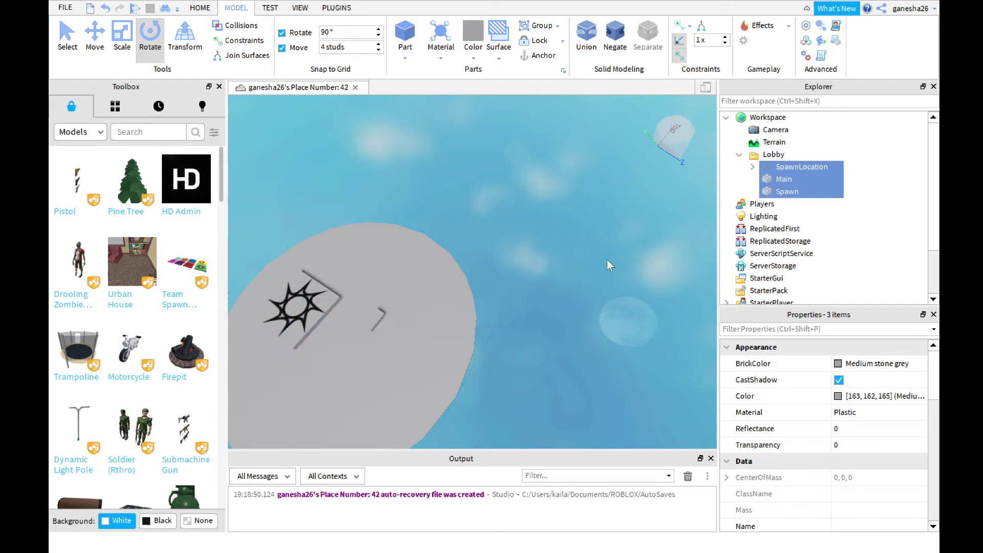
pyautogui.moveTo(607, 265); pyautogui.dragTo(702, 233, button='right')
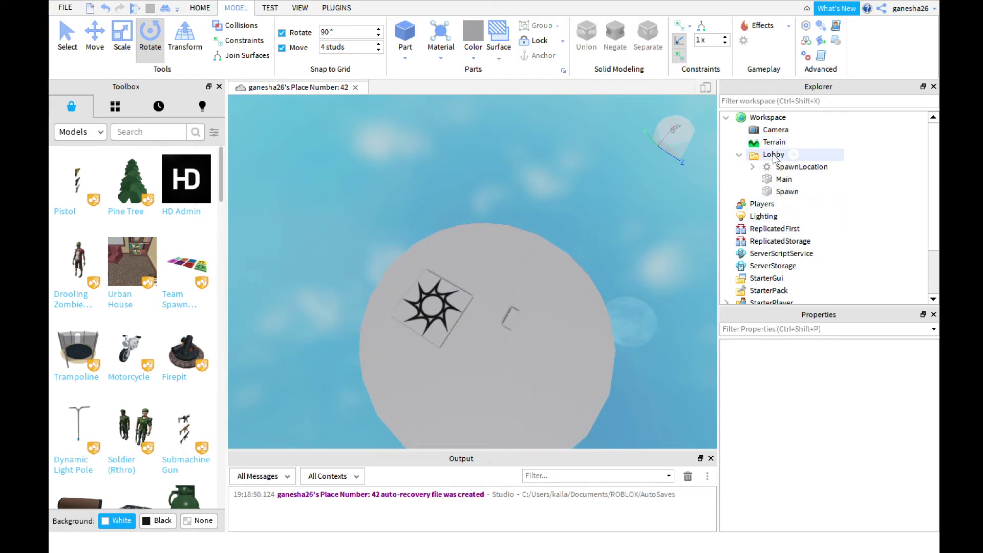
pyautogui.click(741, 156)
# Step: Add an empty folder named Map to the Workspace
pyautogui.click(793, 119)
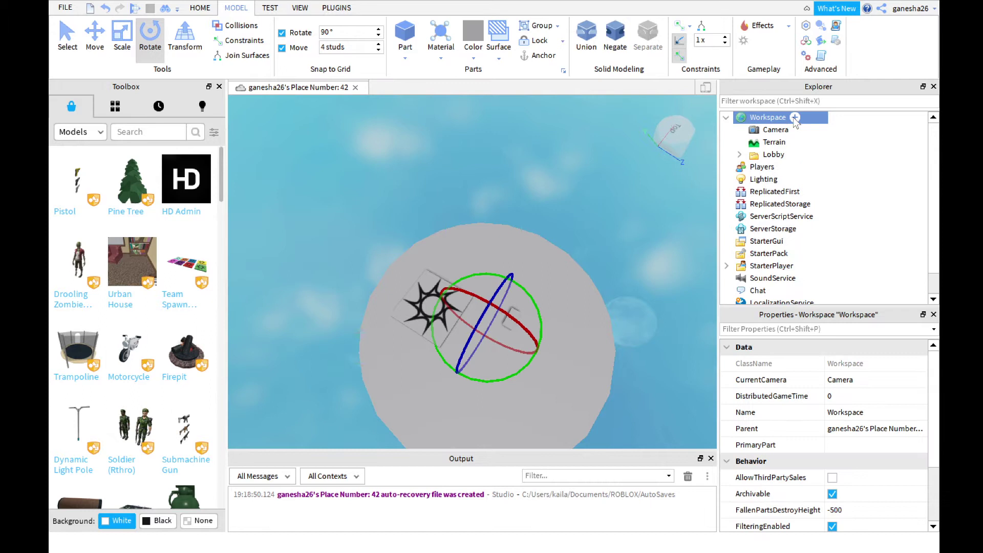
pyautogui.hotkey('ctrl', 'z')
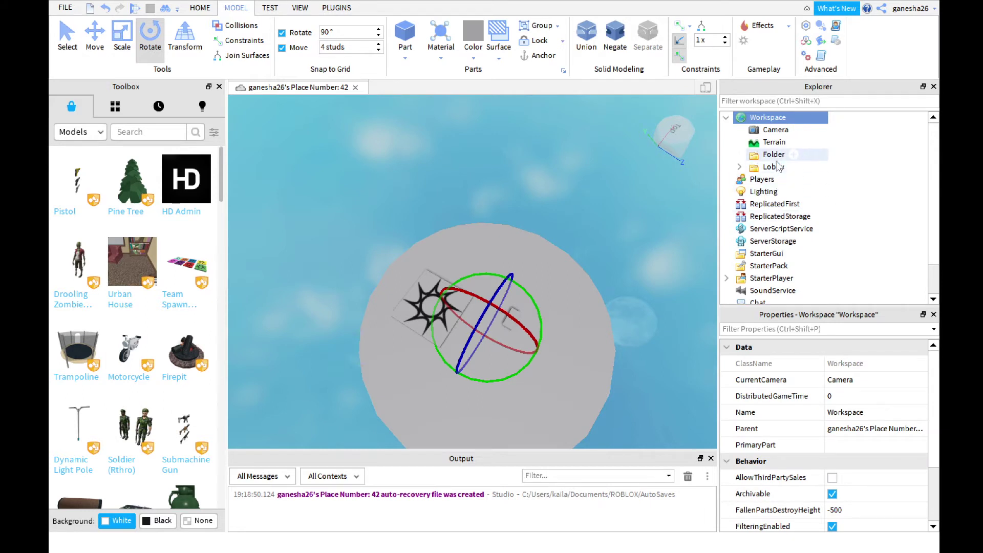
pyautogui.click(771, 158)
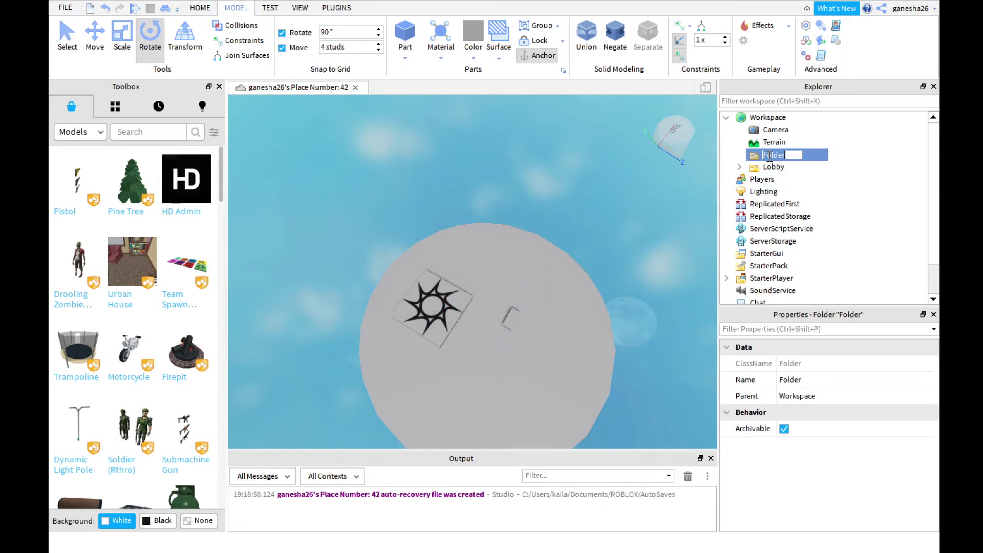
pyautogui.write('Map')
pyautogui.press('Return')
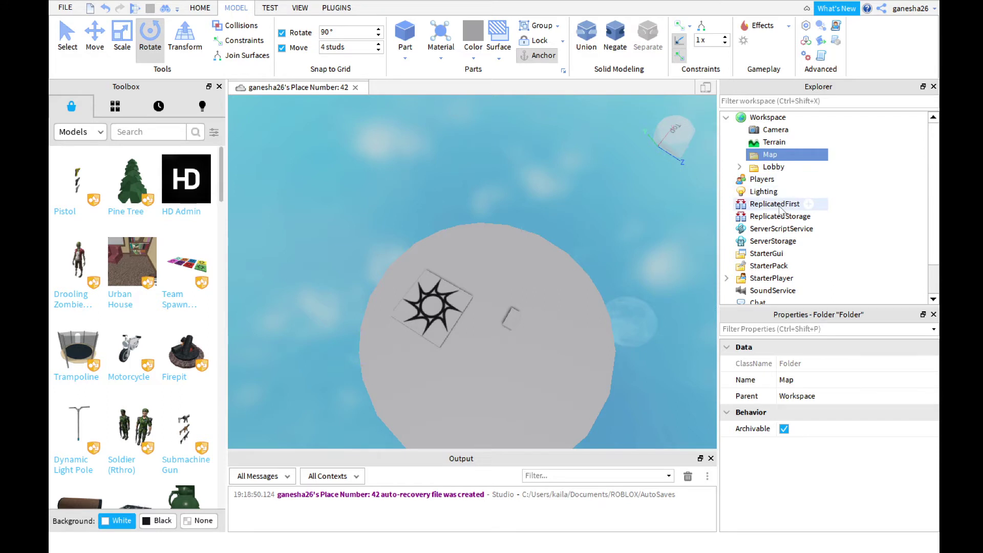
# Step: Create a Maps folder in ReplicatedStorage with a map folder named 1 inside
pyautogui.click(780, 206)
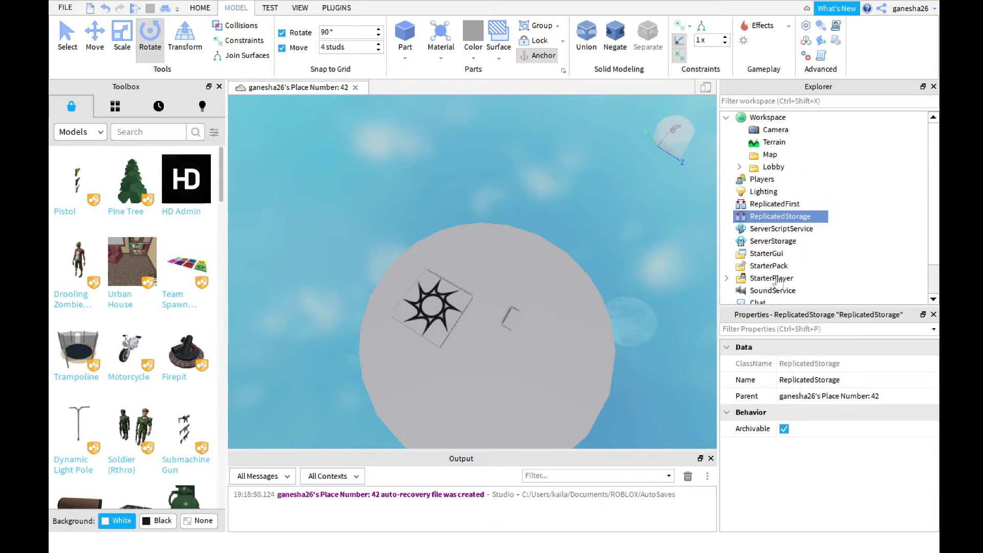
pyautogui.click(774, 230)
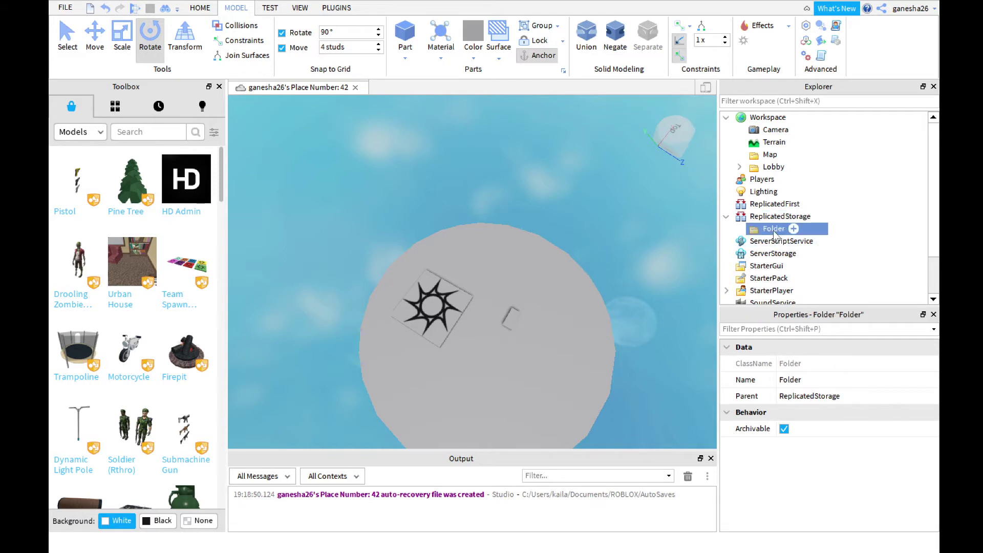
pyautogui.write('Maps')
pyautogui.press('Return')
pyautogui.hotkey('ctrl', 'v')
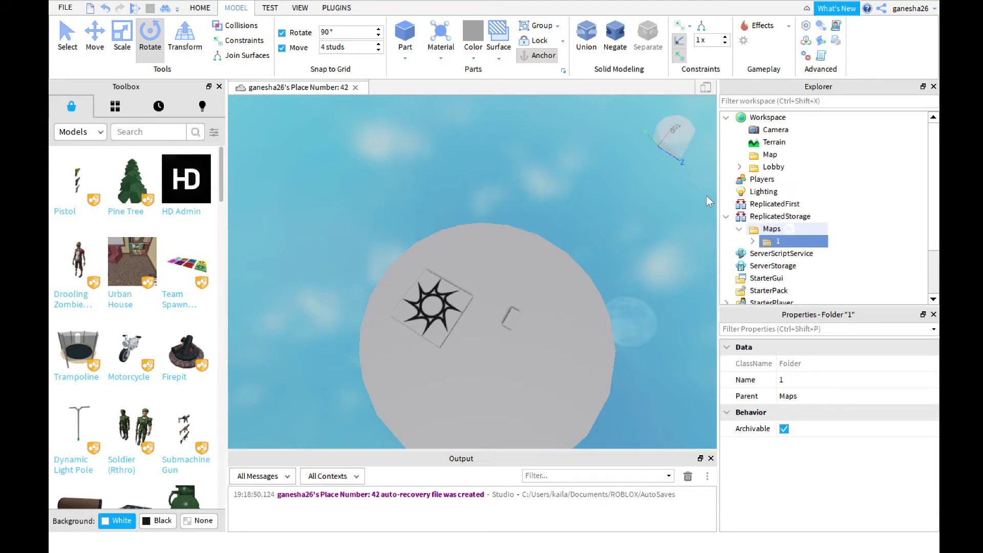
pyautogui.moveTo(503, 229); pyautogui.dragTo(503, 235, button='right')
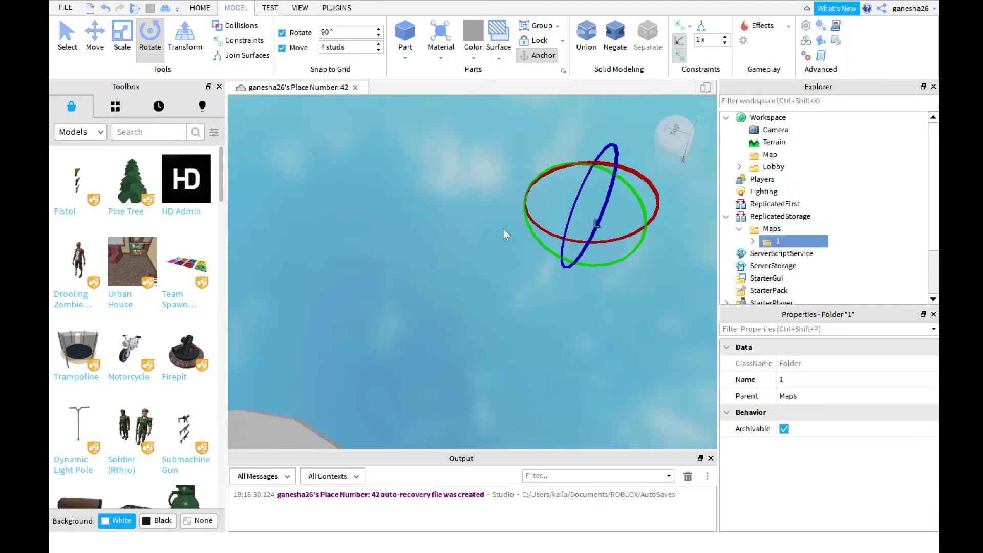
pyautogui.click(95, 35)
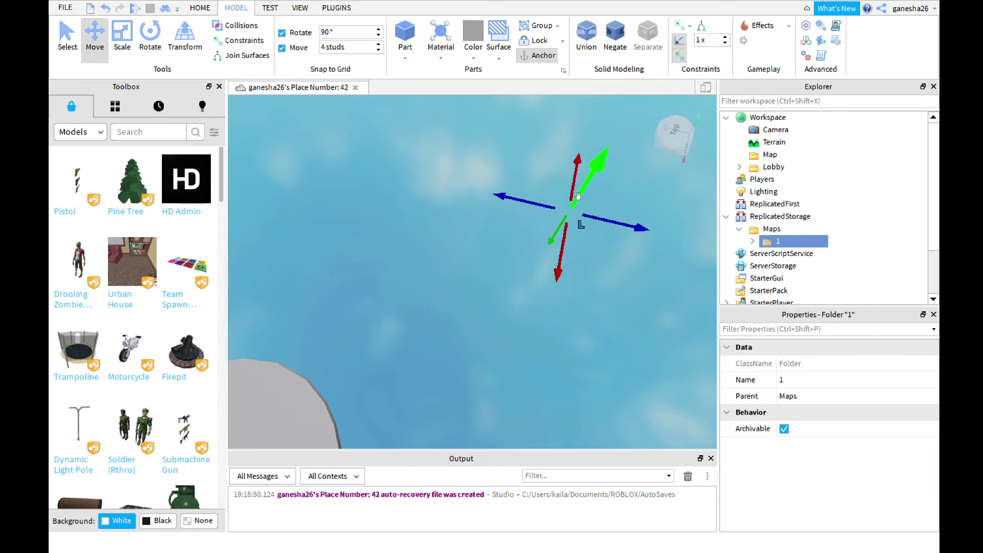
pyautogui.moveTo(618, 154)
pyautogui.mouseDown(button='right')
pyautogui.moveTo(506, 308)
pyautogui.moveTo(649, 273)
pyautogui.mouseUp(button='right')
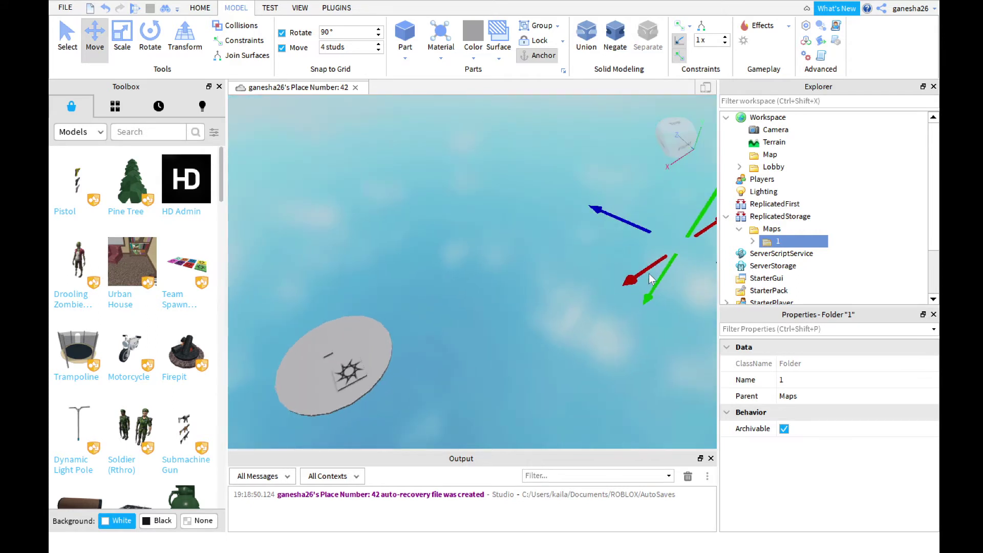
pyautogui.moveTo(649, 274); pyautogui.dragTo(435, 377)
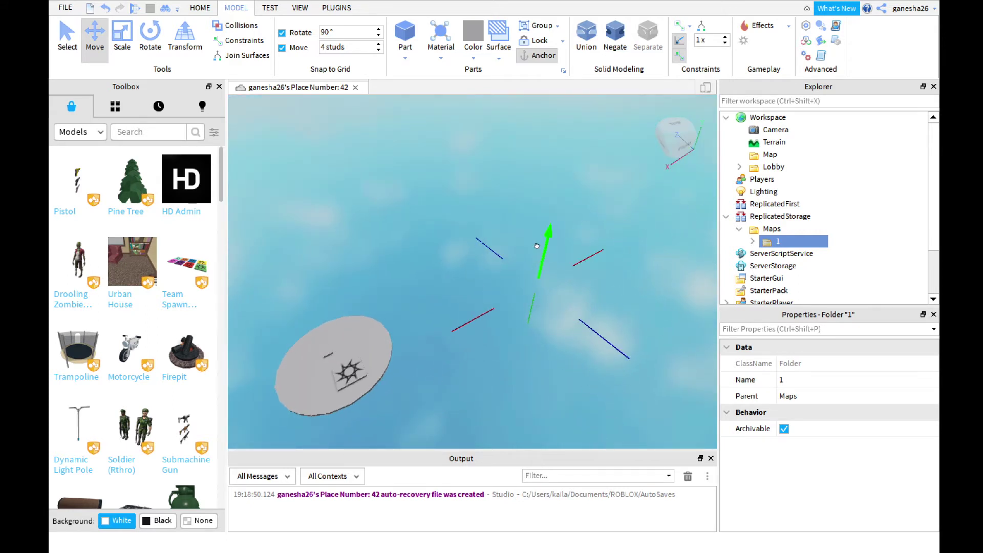
pyautogui.moveTo(531, 322); pyautogui.dragTo(581, 248)
pyautogui.press('f')
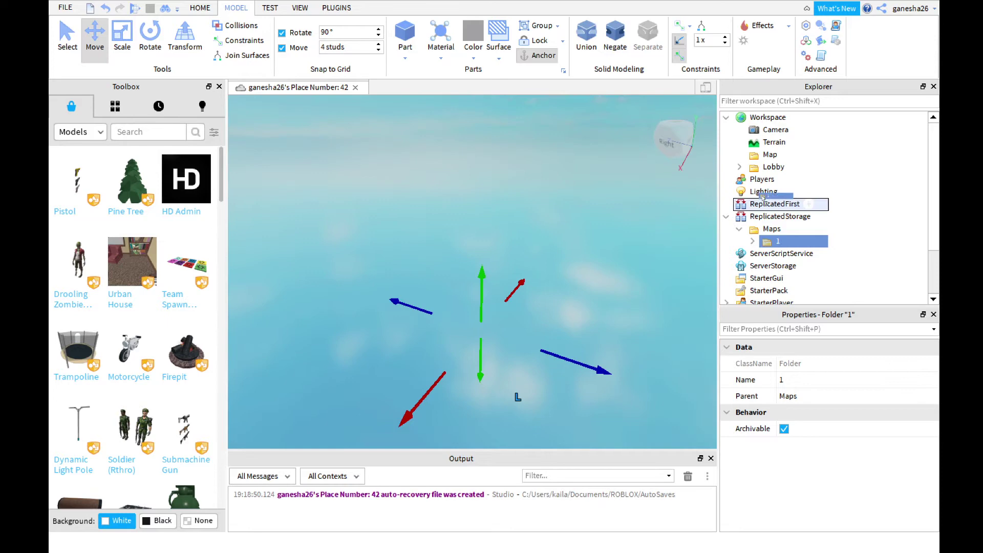
# Step: Move folder 1 into Workspace to view it, then return it to Maps
pyautogui.moveTo(781, 246); pyautogui.dragTo(767, 117)
pyautogui.moveTo(571, 339); pyautogui.dragTo(551, 353, button='right')
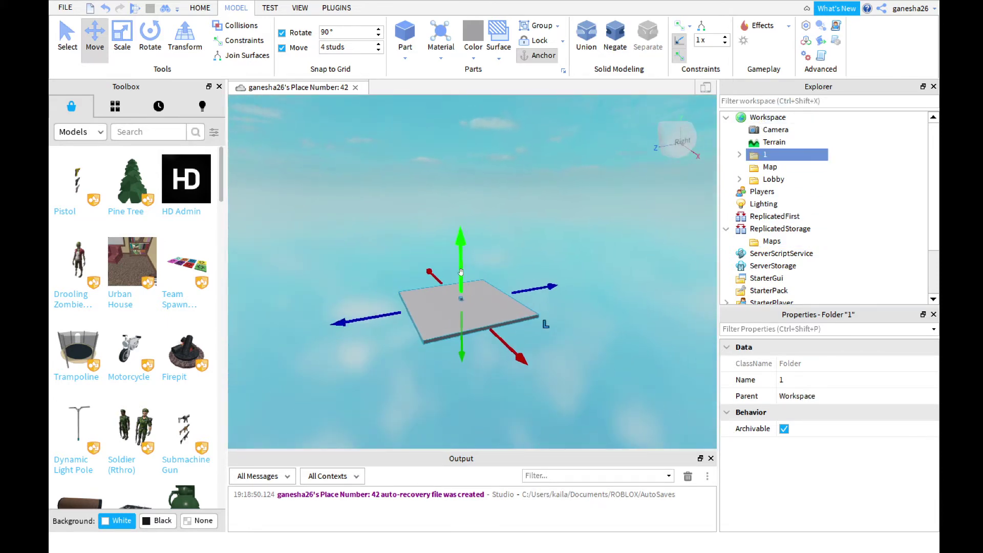
pyautogui.moveTo(551, 352); pyautogui.dragTo(466, 324, button='right')
pyautogui.moveTo(771, 167); pyautogui.dragTo(781, 244)
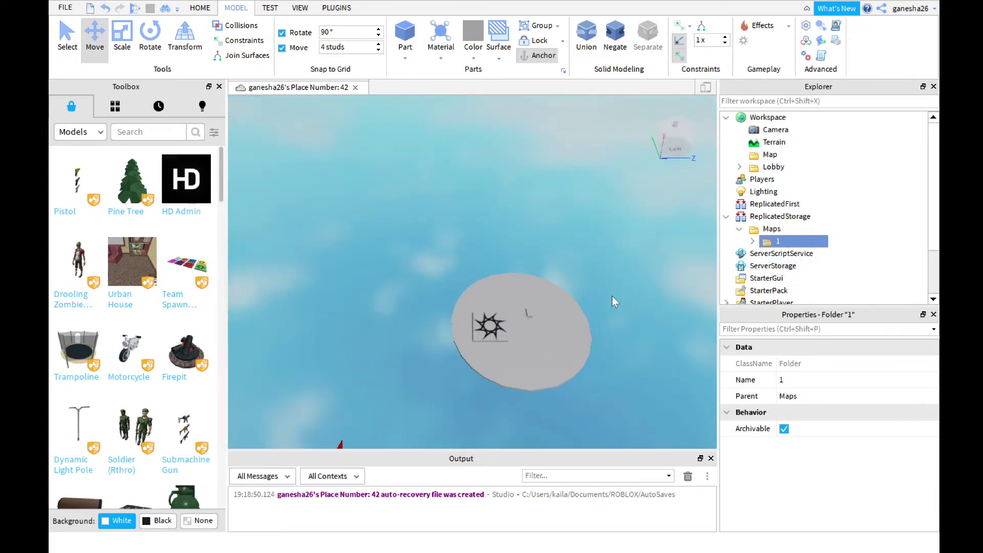
pyautogui.moveTo(612, 296)
pyautogui.mouseDown(button='right')
pyautogui.moveTo(522, 321)
pyautogui.moveTo(543, 313)
pyautogui.mouseUp(button='right')
pyautogui.click(544, 313)
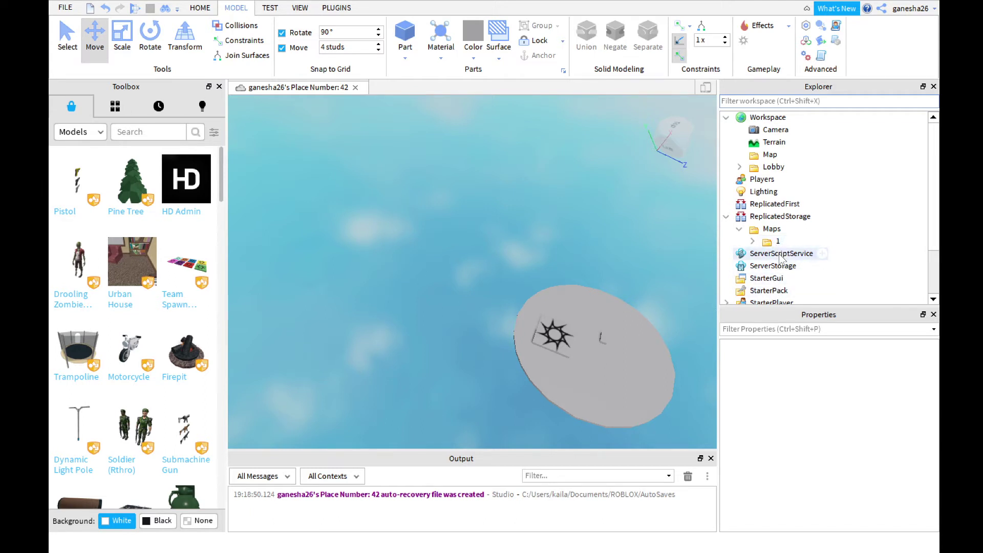
# Step: Inspect the remaining Explorer services and folders
pyautogui.click(773, 218)
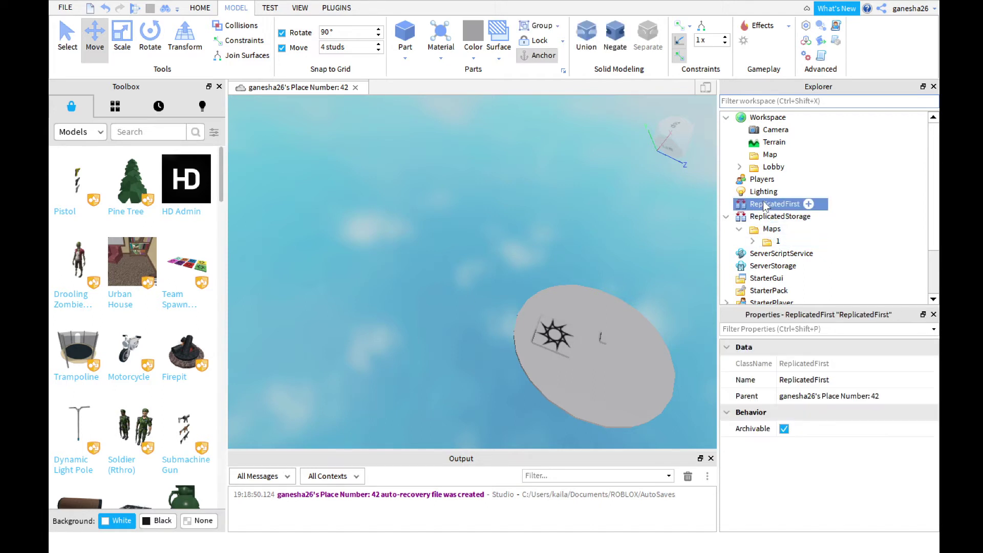
pyautogui.click(763, 192)
pyautogui.click(762, 179)
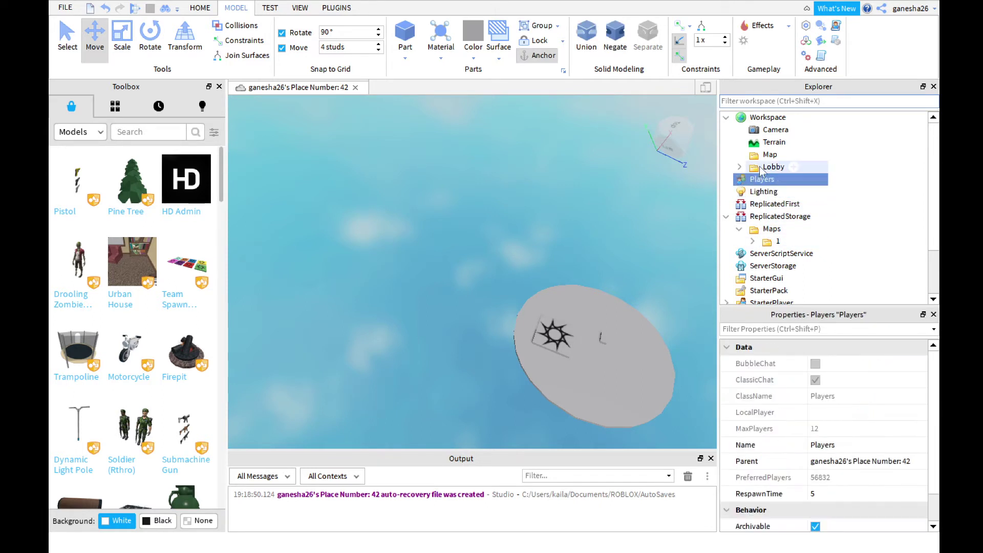
pyautogui.click(765, 168)
pyautogui.press('Up')
pyautogui.click(768, 171)
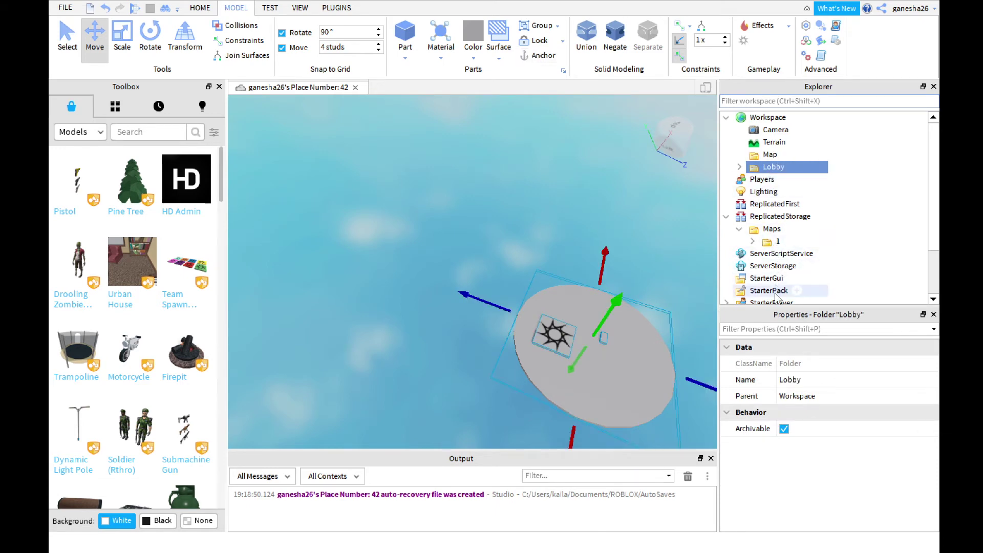
pyautogui.click(764, 257)
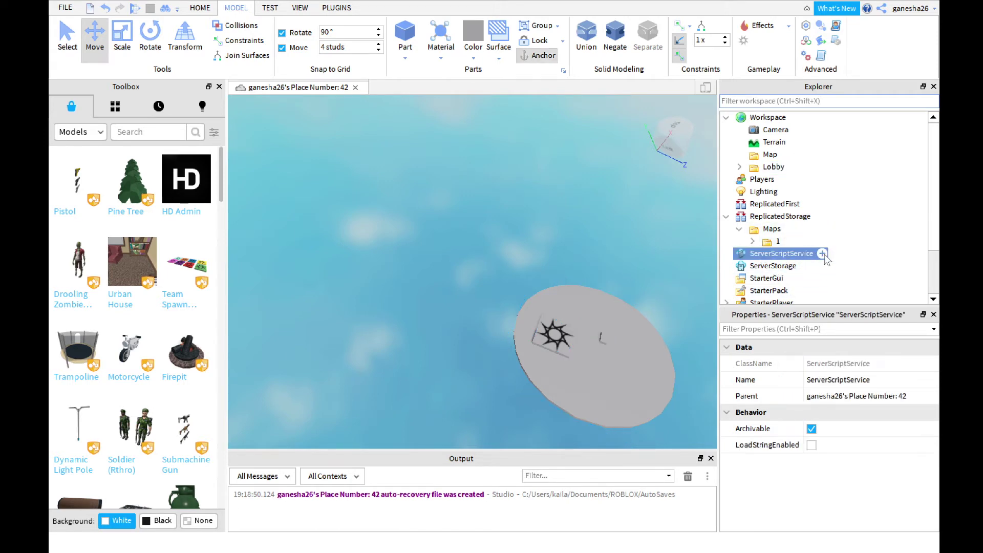
pyautogui.scroll(-2, 803, 256)
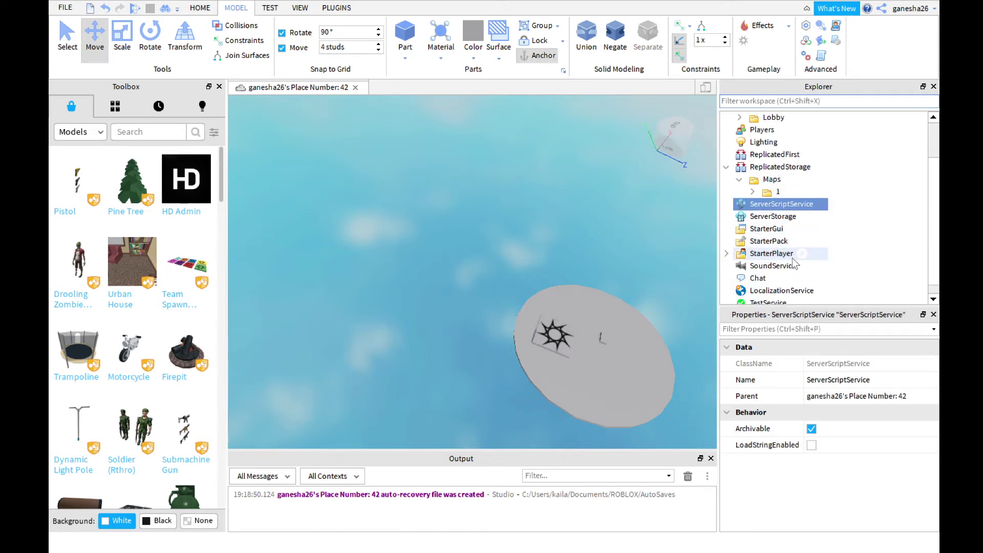
# Step: Insert a ScreenGui into StarterGui and name it RoundSys
pyautogui.click(791, 231)
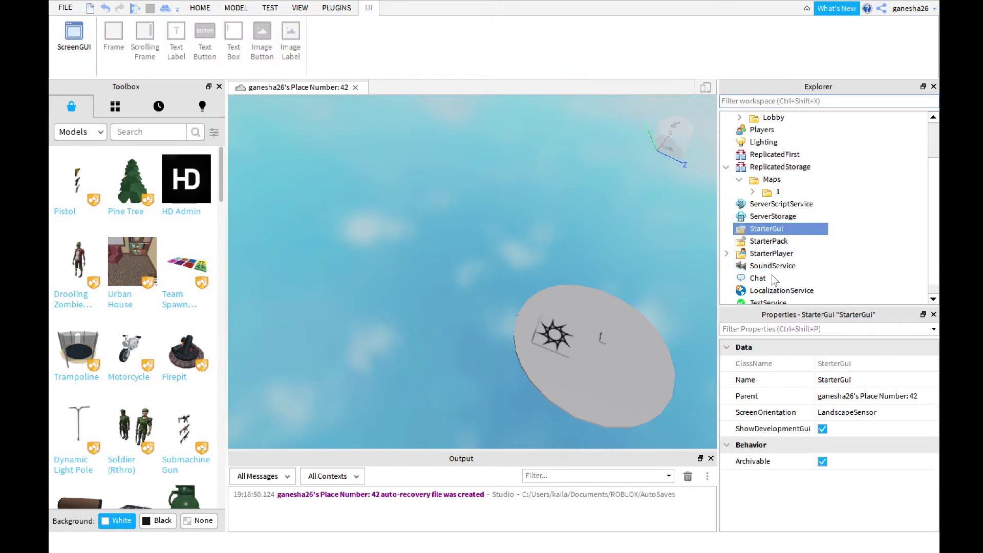
pyautogui.click(776, 242)
pyautogui.doubleClick(778, 243)
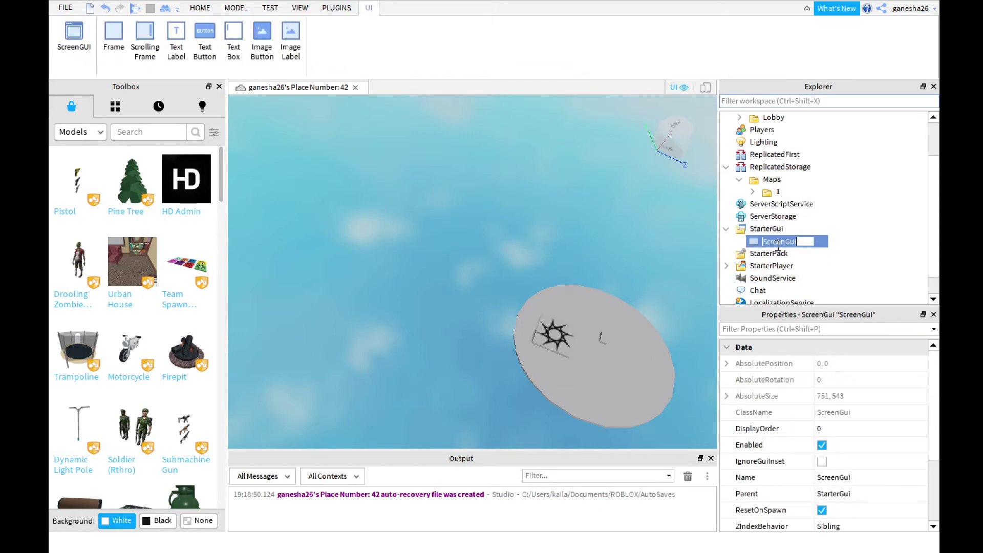
pyautogui.write('RoundSYs')
pyautogui.press('Return')
pyautogui.doubleClick(795, 241)
pyautogui.press('BackSpace')
pyautogui.write('ys')
pyautogui.press('Return')
# Step: Add a full-width TextLabel with AnchorPoint 0.5, 0.5 at the top centre of the screen
pyautogui.click(176, 39)
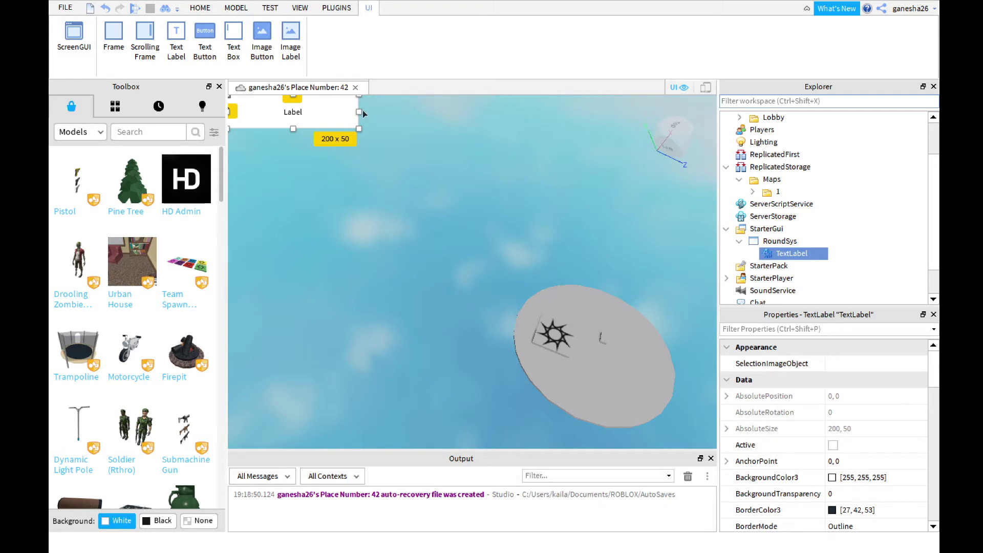
pyautogui.moveTo(359, 112); pyautogui.dragTo(718, 115)
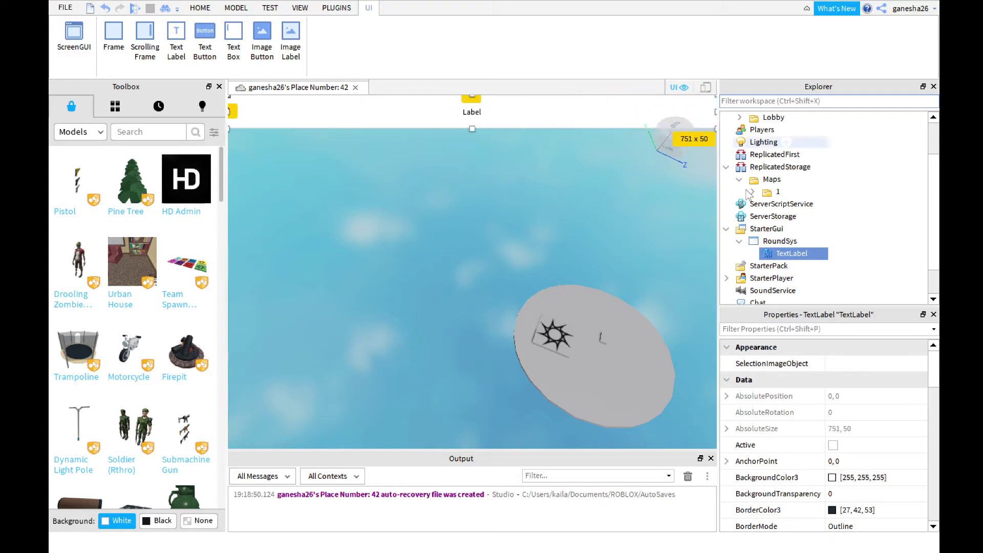
pyautogui.click(844, 461)
pyautogui.write('0,')
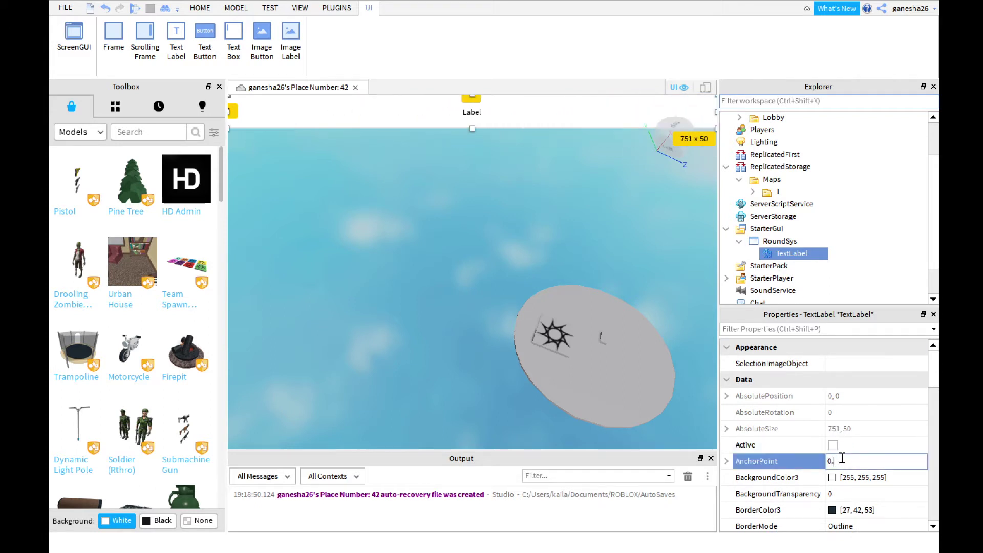
pyautogui.write('5, 0.5')
pyautogui.press('Return')
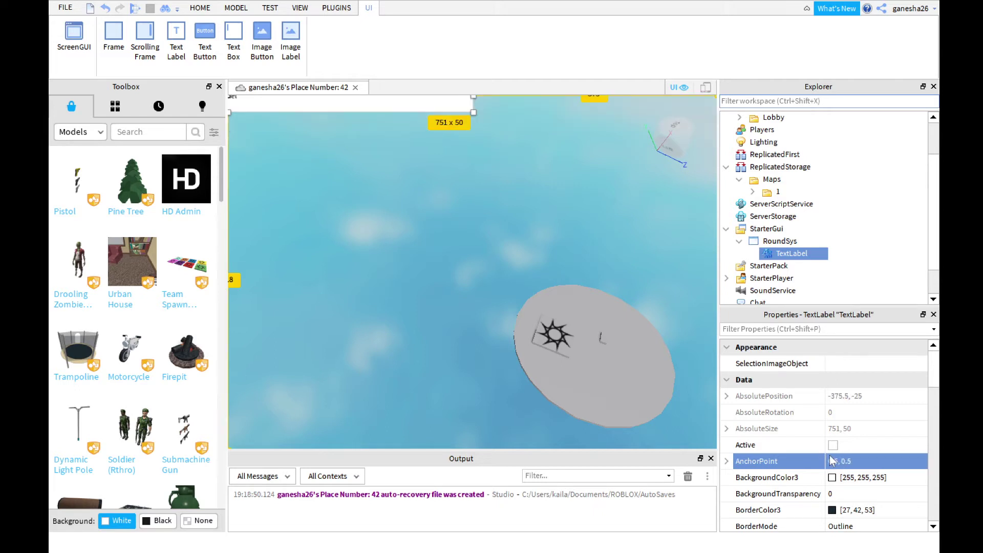
pyautogui.moveTo(412, 108)
pyautogui.mouseDown()
pyautogui.moveTo(650, 117)
pyautogui.moveTo(638, 122)
pyautogui.mouseUp()
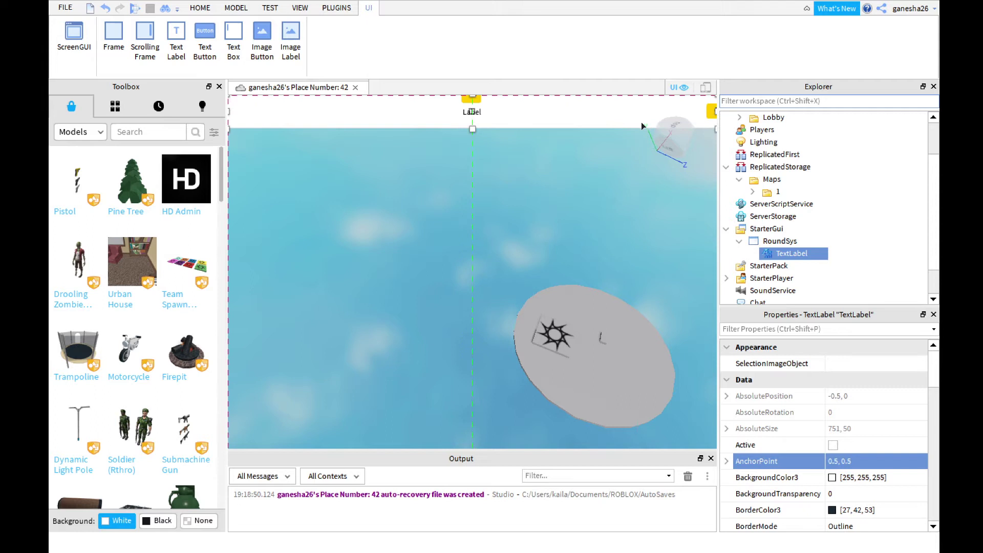
pyautogui.scroll(-5, 846, 423)
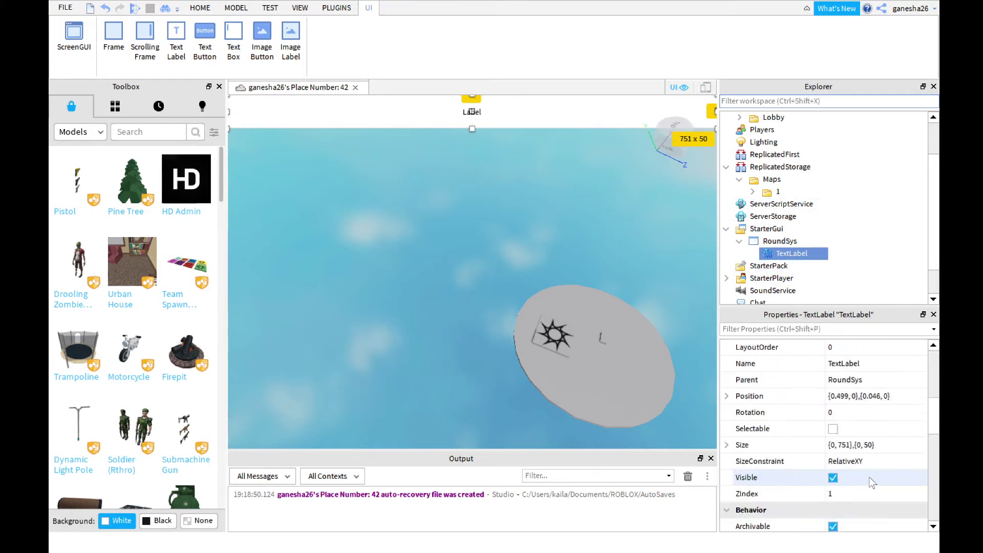
pyautogui.scroll(-5, 873, 480)
# Step: Set the label text to Loading... and enable TextScaled
pyautogui.click(867, 429)
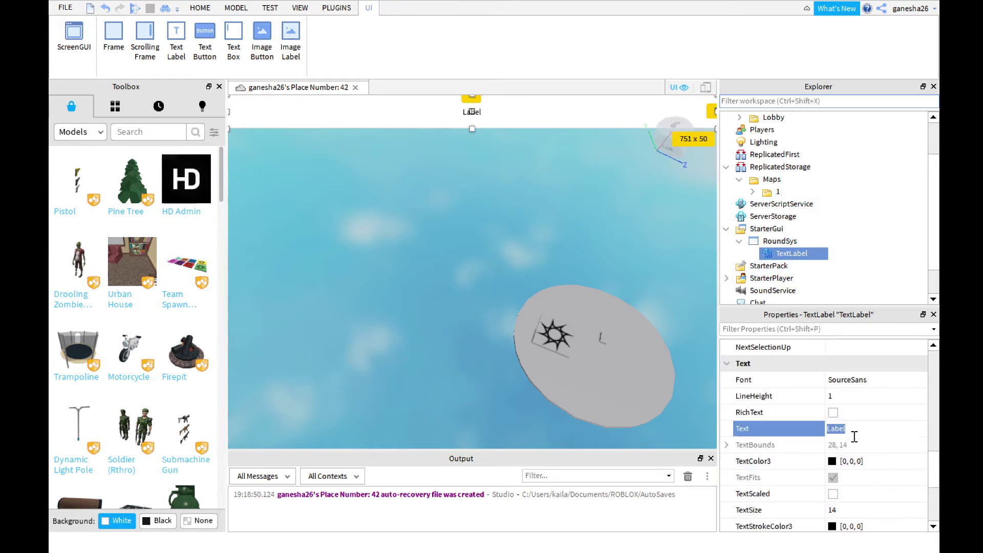
pyautogui.write('Loading..')
pyautogui.write('...')
pyautogui.press('Return')
pyautogui.write('.')
pyautogui.press('Return')
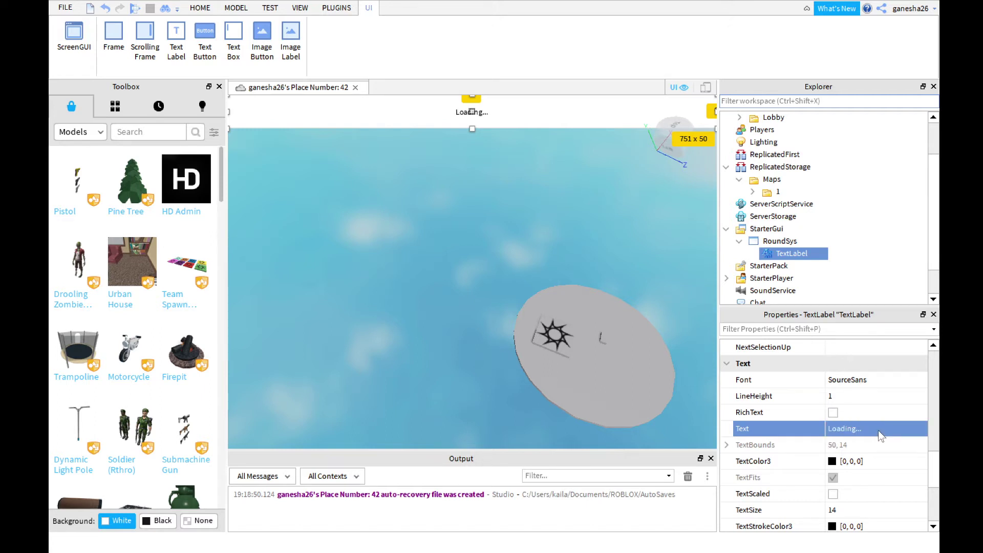
pyautogui.click(833, 494)
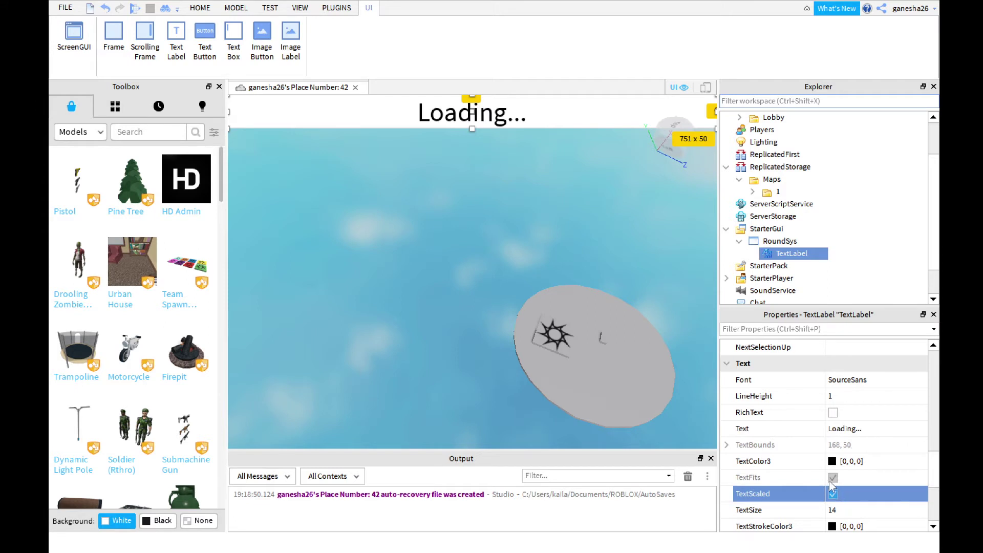
pyautogui.click(778, 243)
# Step: Add a folder to ReplicatedStorage, first named RounSys
pyautogui.click(799, 256)
pyautogui.scroll(2, 792, 231)
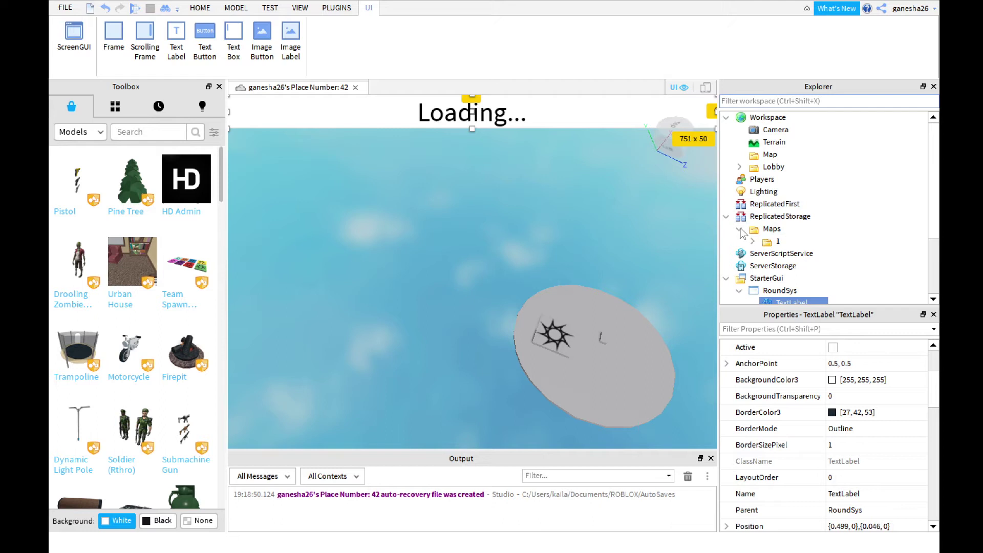
pyautogui.click(791, 218)
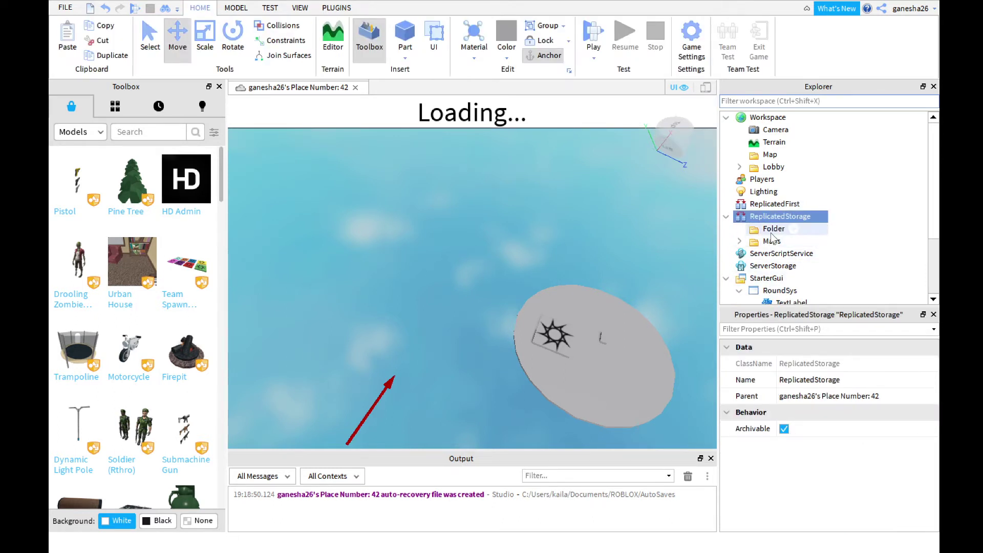
pyautogui.click(775, 231)
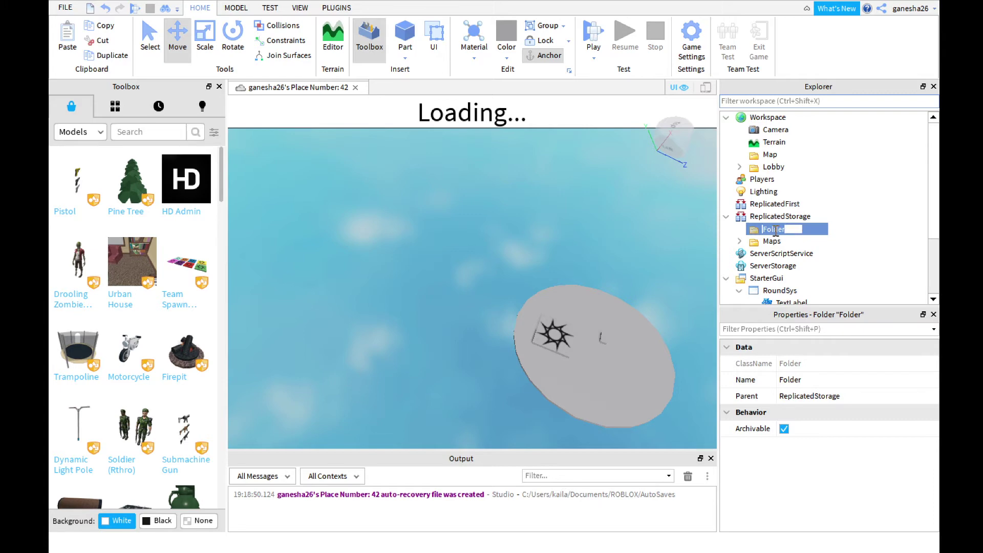
pyautogui.write('Round')
pyautogui.write('SYs')
pyautogui.press('Return')
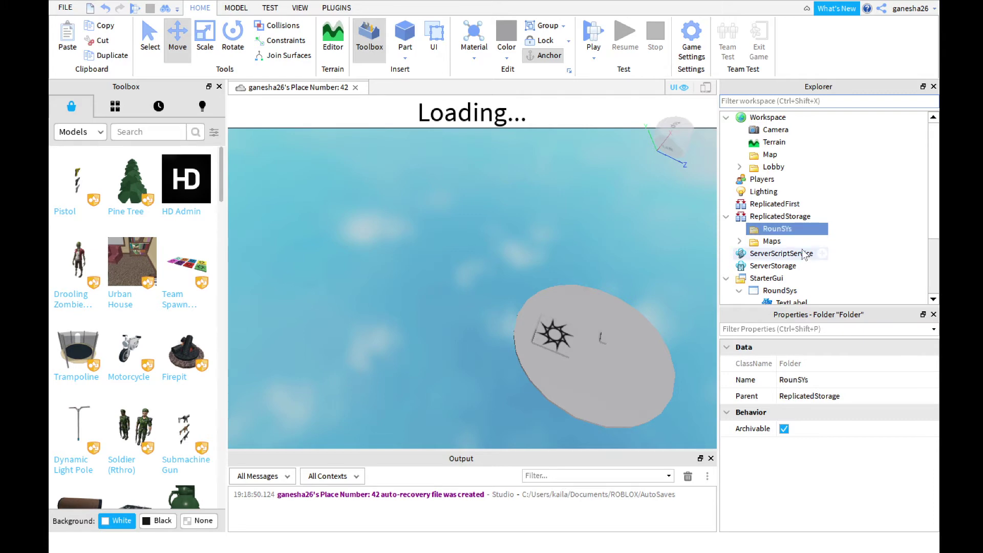
pyautogui.doubleClick(790, 230)
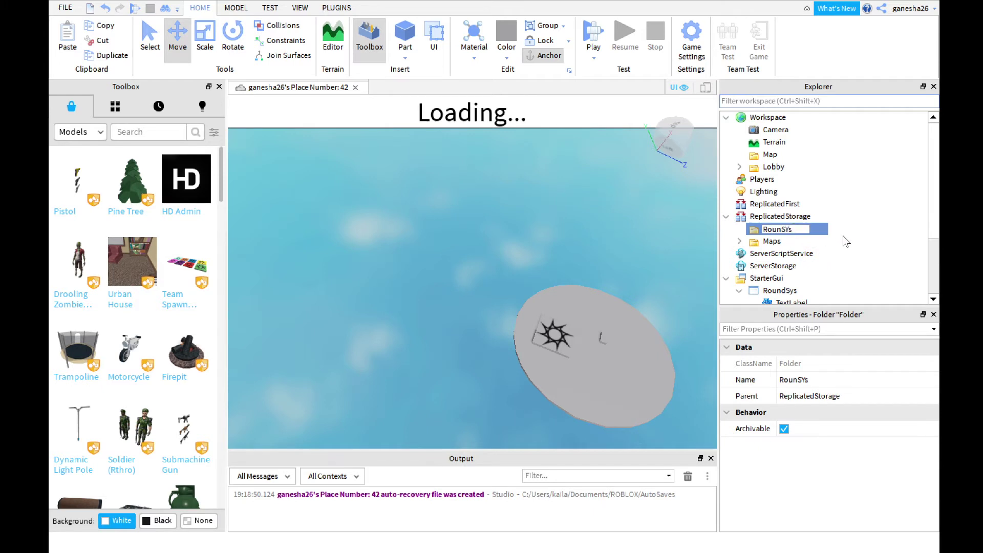
pyautogui.press('BackSpace')
pyautogui.press('BackSpace')
pyautogui.write('ys')
pyautogui.press('Return')
# Step: Correct the folder's name to RoundSys
pyautogui.click(788, 241)
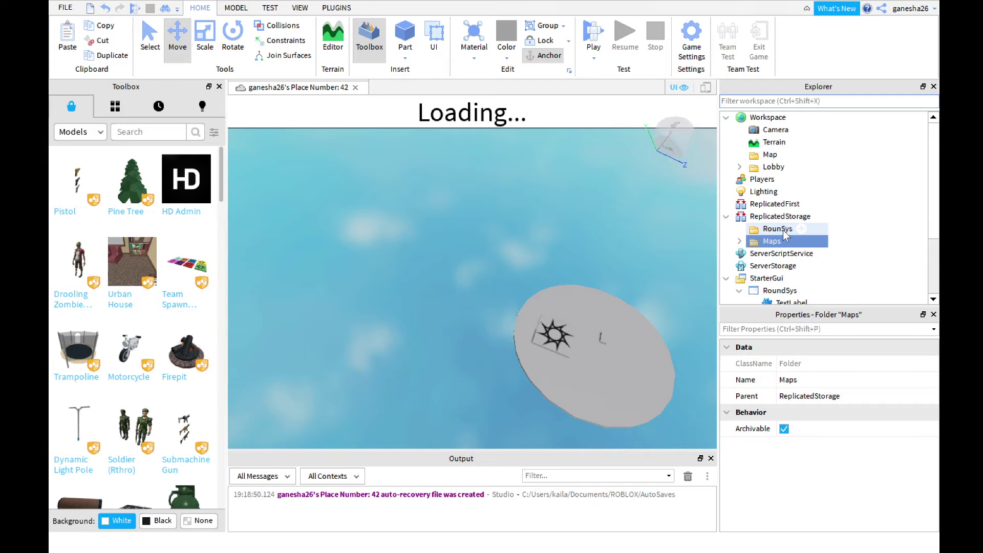
pyautogui.click(784, 233)
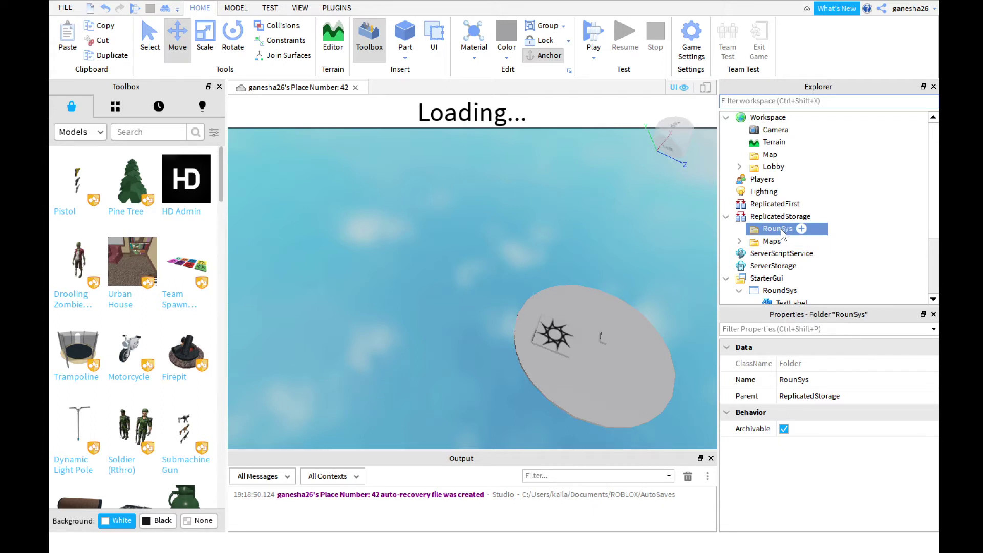
pyautogui.doubleClick(782, 229)
pyautogui.write('RoundSys')
pyautogui.press('Return')
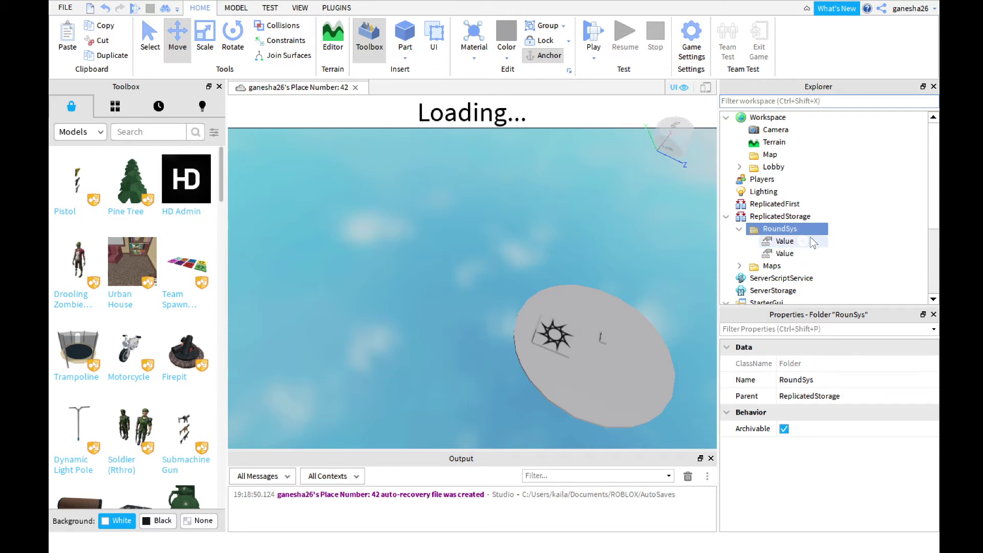
# Step: Name the StringValue Status and the BoolValue inRound inside RoundSys
pyautogui.click(785, 242)
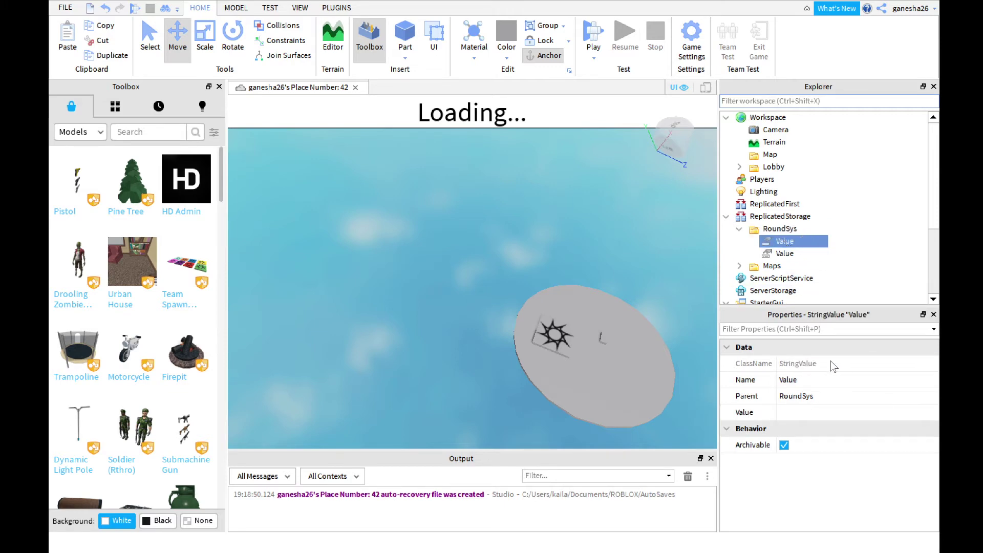
pyautogui.click(821, 377)
pyautogui.write('St')
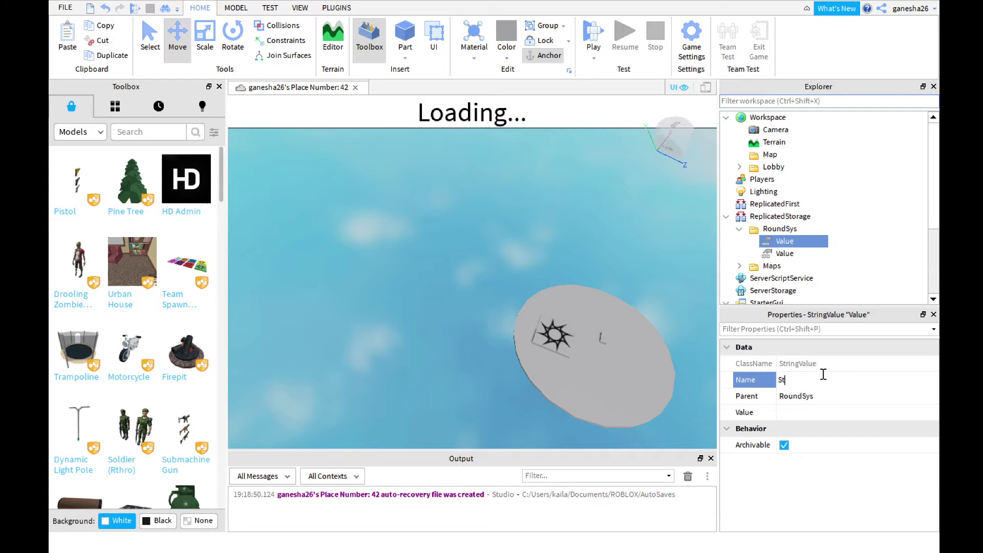
pyautogui.write('atus')
pyautogui.press('Return')
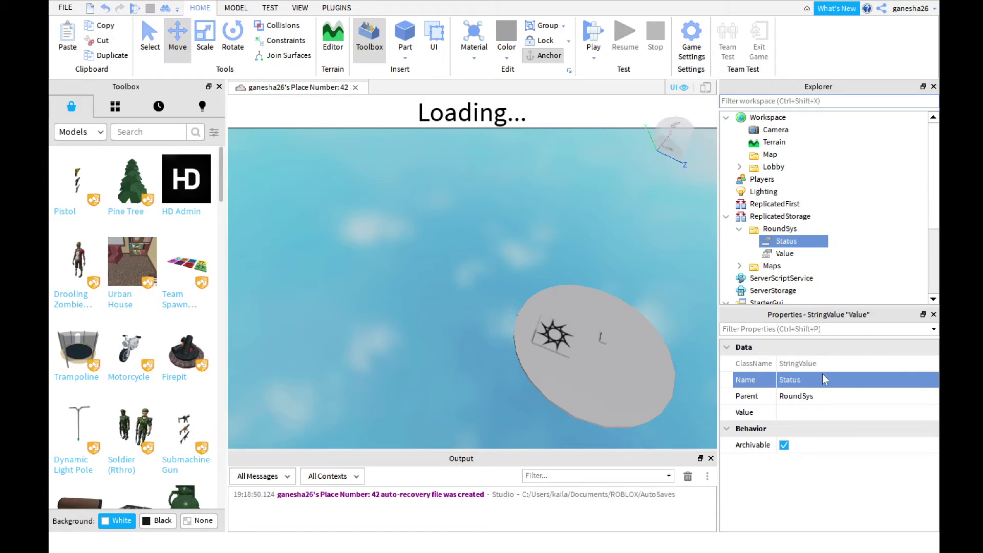
pyautogui.click(780, 255)
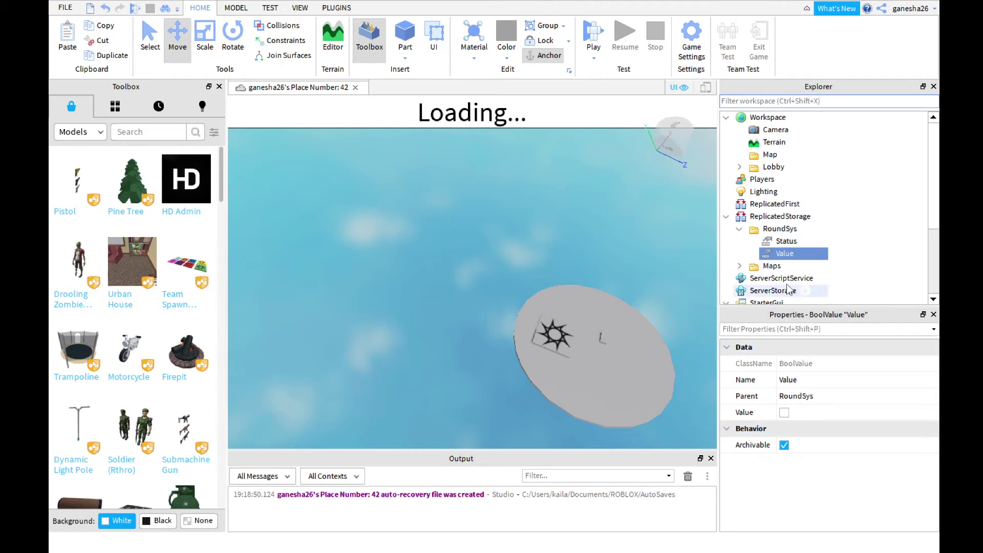
pyautogui.click(785, 255)
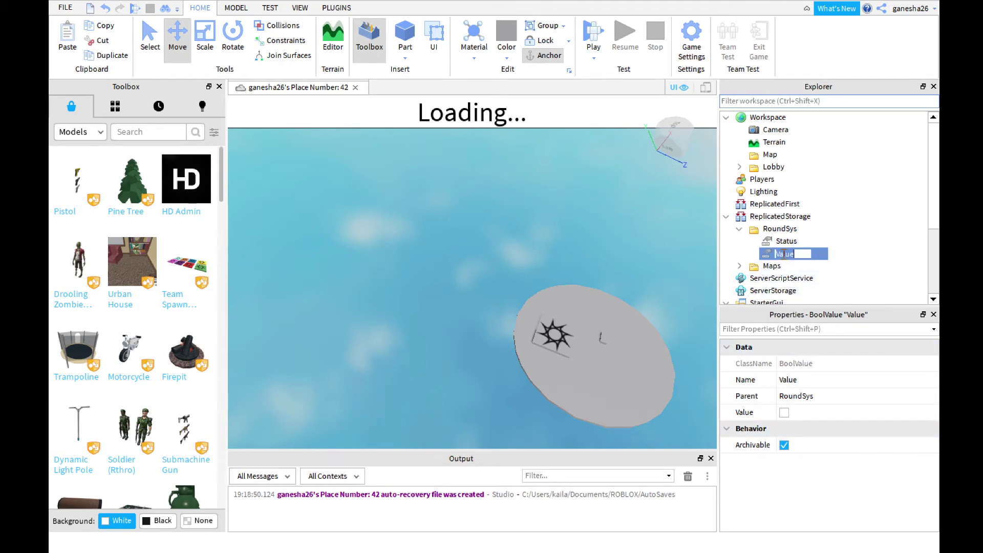
pyautogui.write('InRound')
pyautogui.press('Return')
pyautogui.scroll(-1, 772, 244)
pyautogui.scroll(-3, 772, 244)
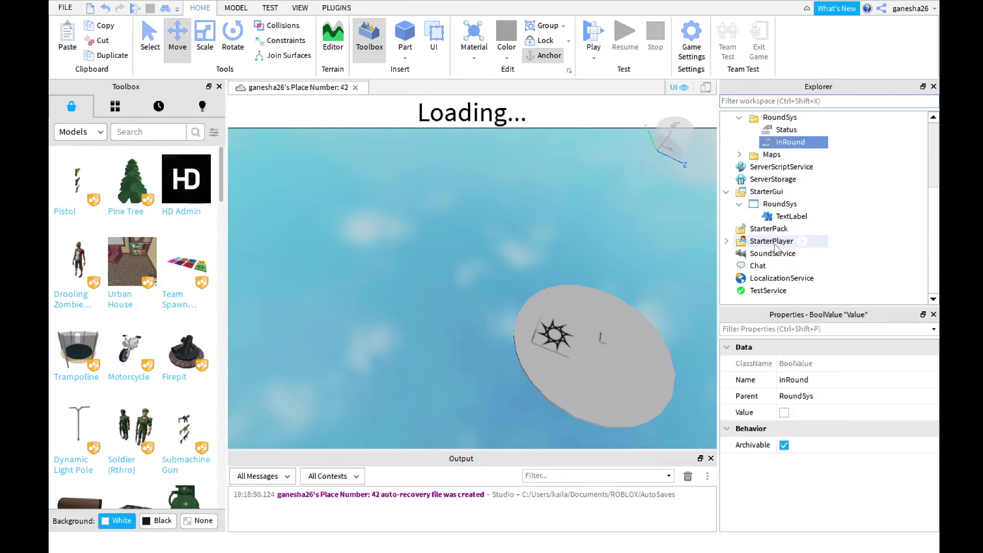
# Step: Set the Loading... TextLabel's BackgroundTransparency to 1
pyautogui.click(792, 217)
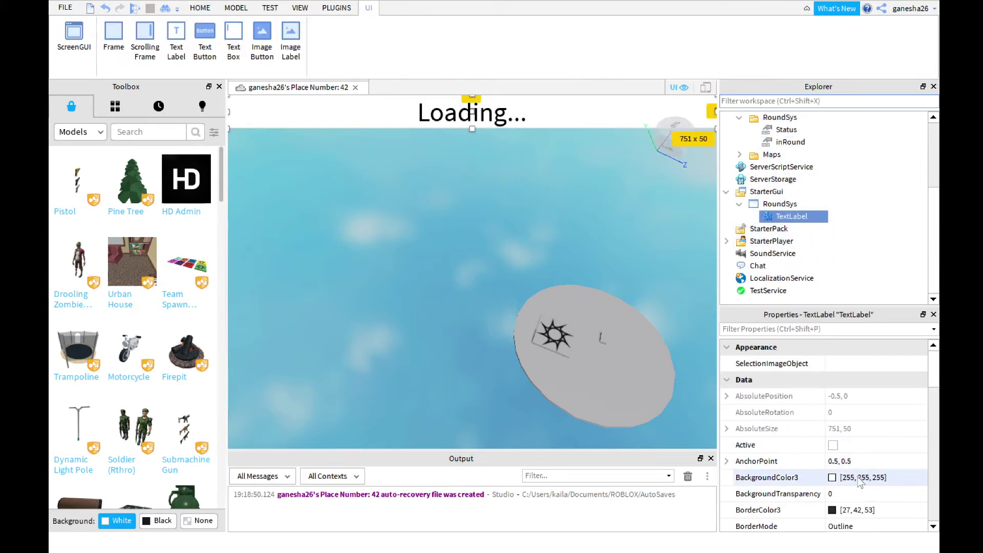
pyautogui.click(861, 493)
pyautogui.write('1')
pyautogui.press('Return')
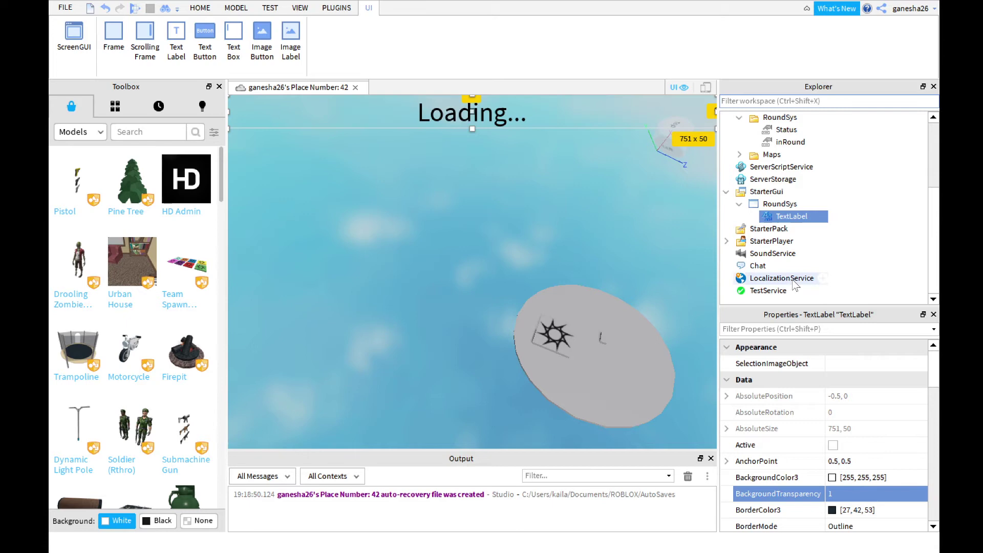
# Step: Collapse the RoundSys and StarterGui folders and select ServerScriptService
pyautogui.click(783, 204)
pyautogui.scroll(2, 769, 187)
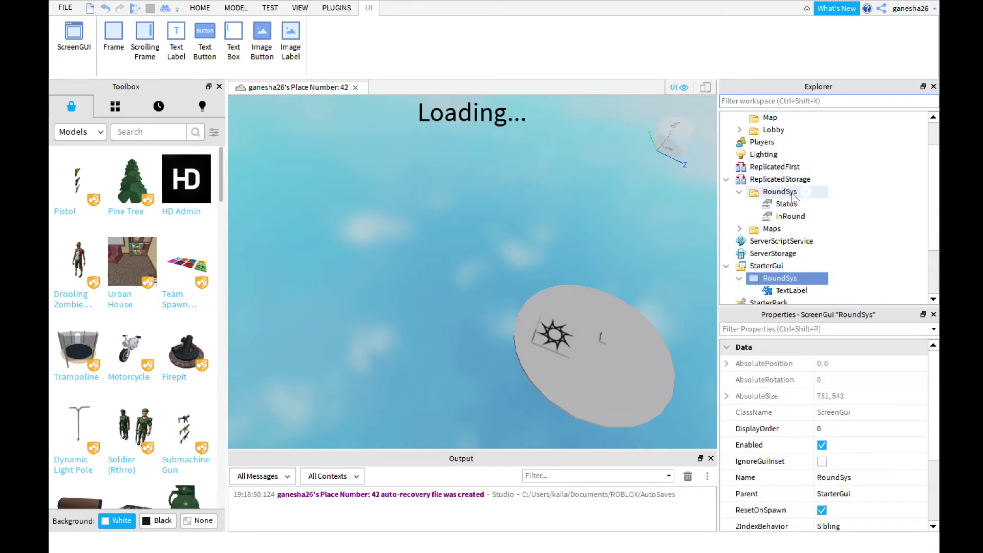
pyautogui.click(740, 191)
pyautogui.click(727, 242)
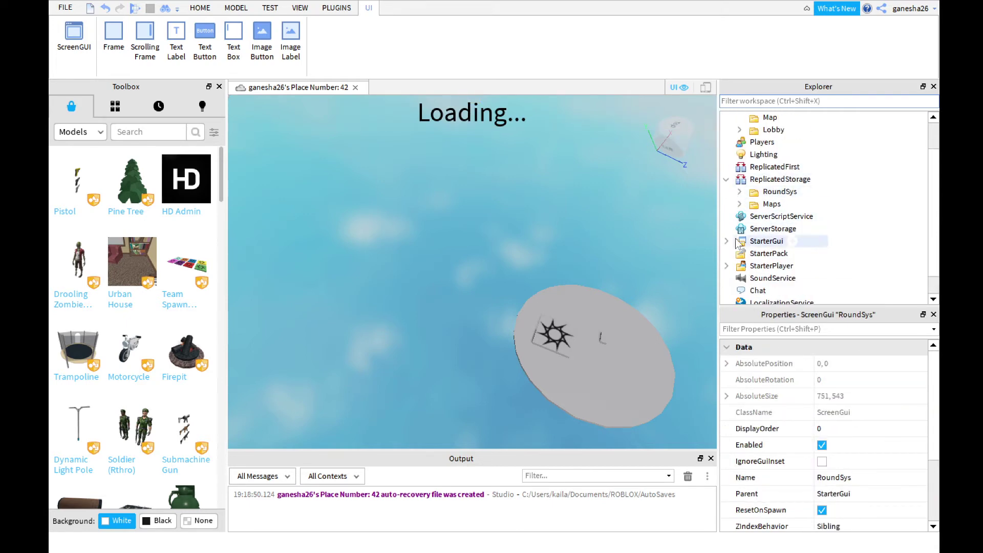
pyautogui.scroll(2, 776, 200)
pyautogui.scroll(1, 787, 188)
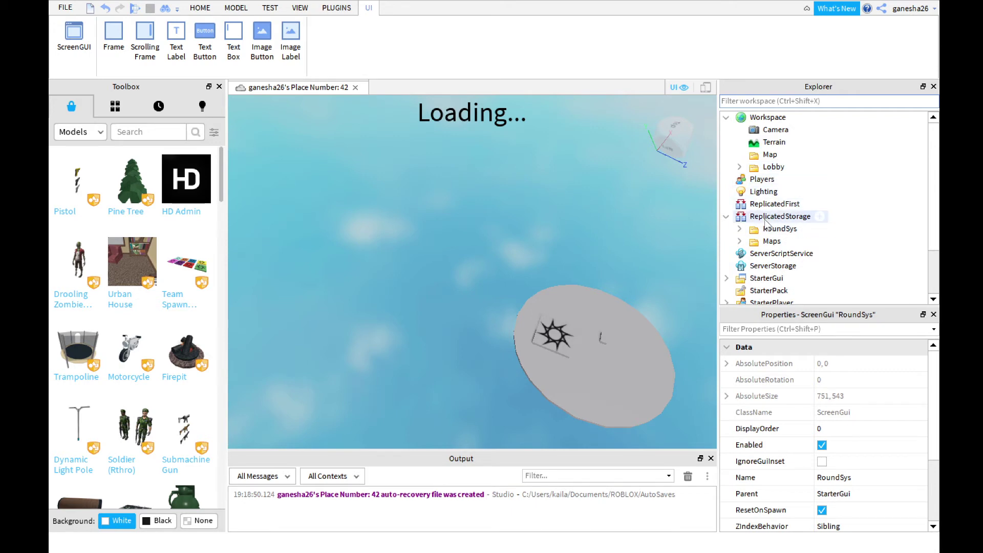
pyautogui.click(772, 254)
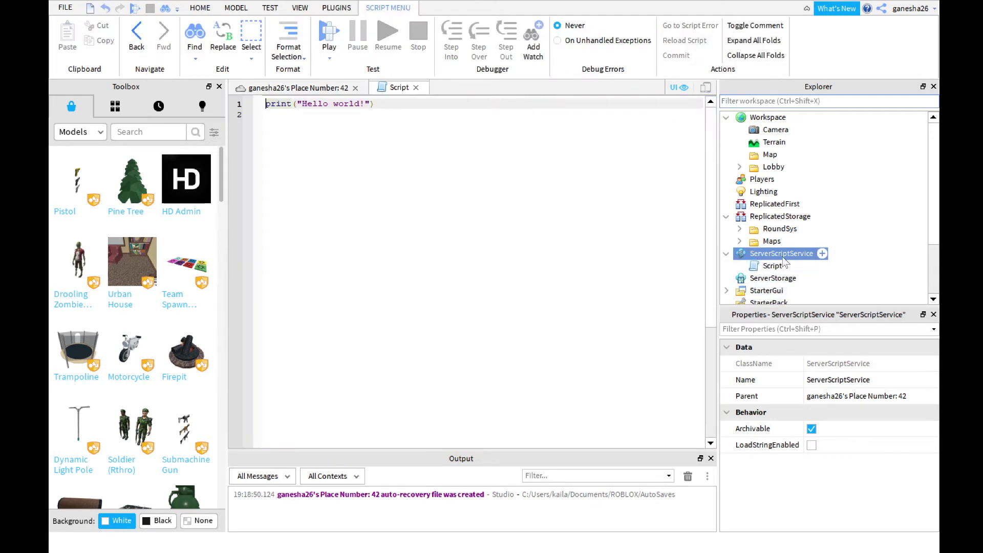
pyautogui.moveTo(772, 266)
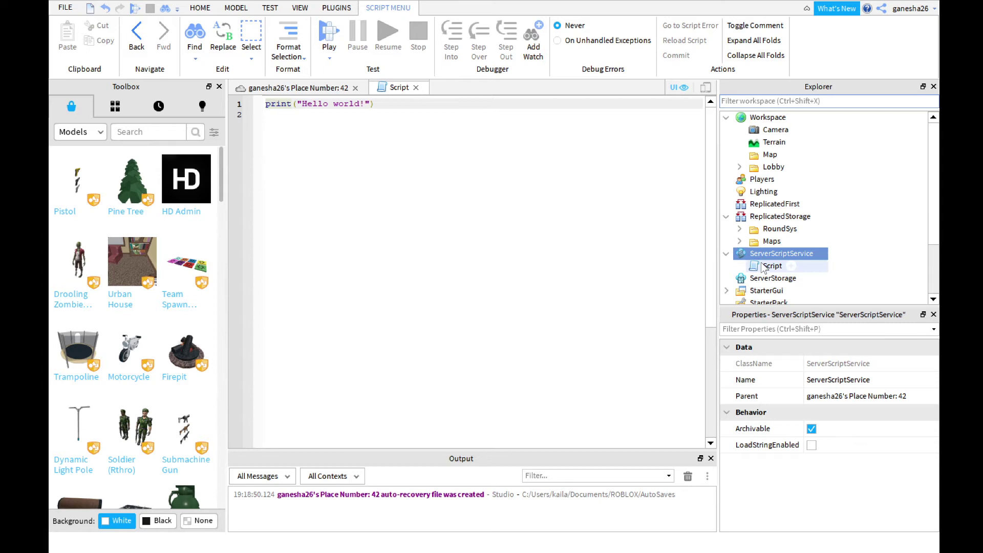
# Step: Clear the new server script's default print line and rename it RoundSys
pyautogui.hotkey('ctrl', 'a')
pyautogui.press('BackSpace')
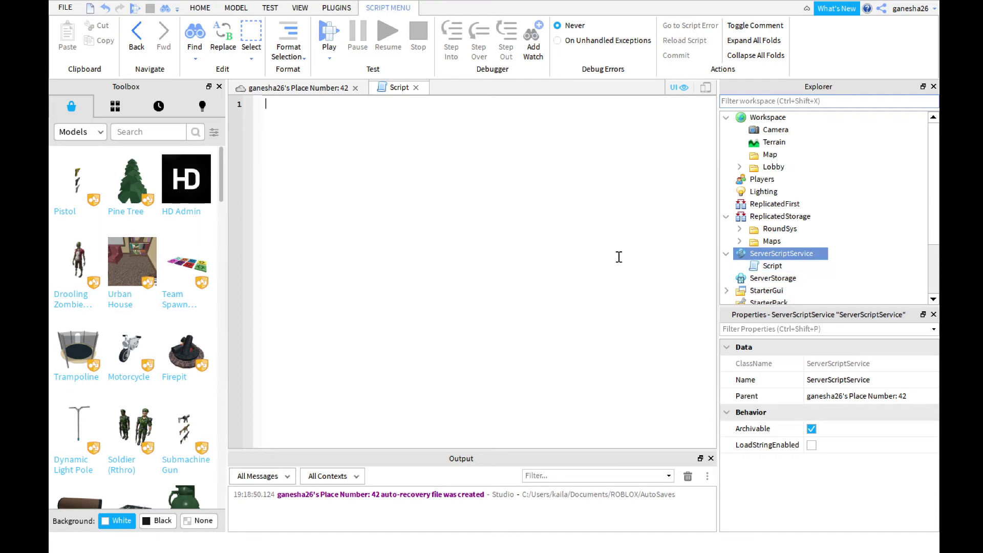
pyautogui.click(773, 266)
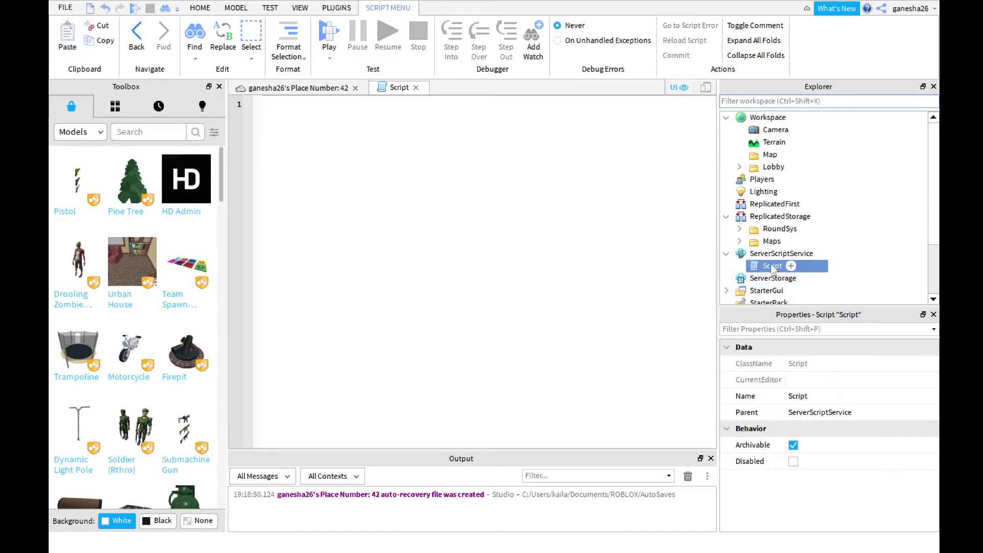
pyautogui.click(818, 395)
pyautogui.write('RoundSys')
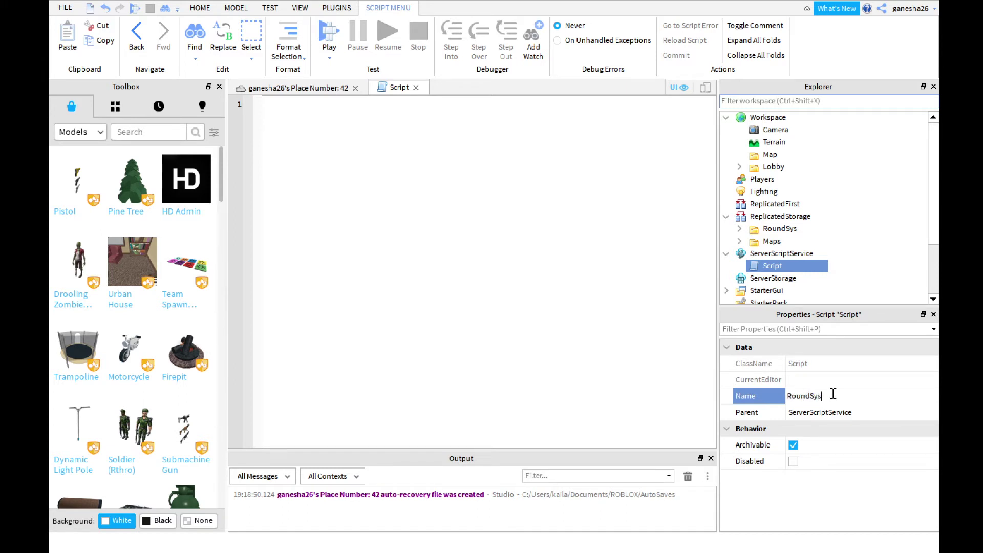
pyautogui.press('Return')
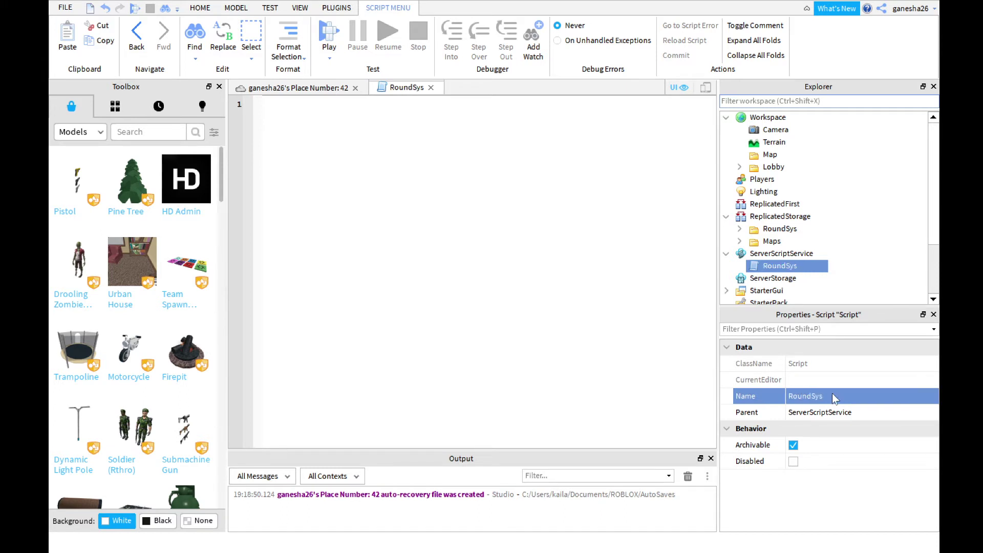
# Step: Place the cursor at line 1 of the empty RoundSys script
pyautogui.click(486, 274)
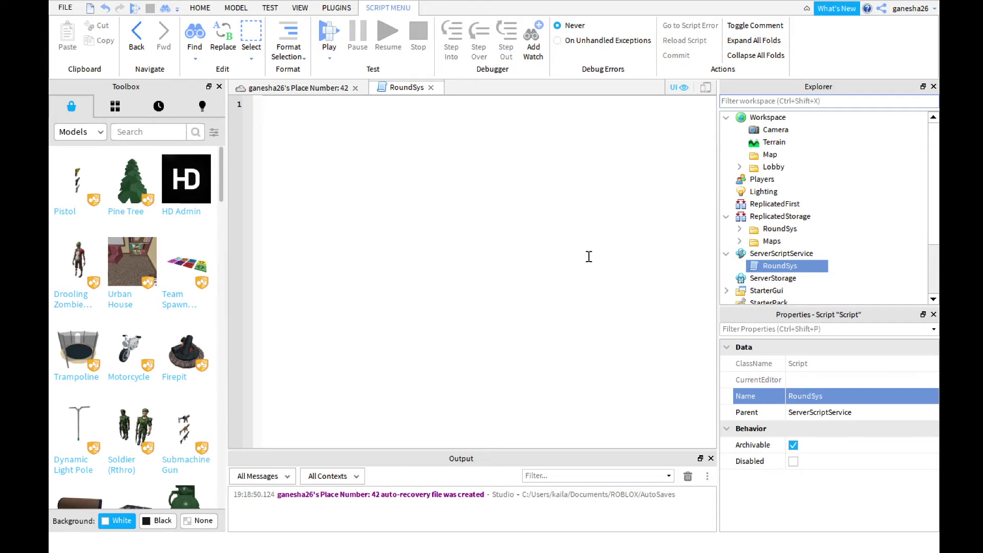
# Step: Paste the round-system code into RoundSys, then expand StarterGui to reveal RoundSys > TextLabel
pyautogui.hotkey('ctrl', 'v')
pyautogui.scroll(2, 626, 208)
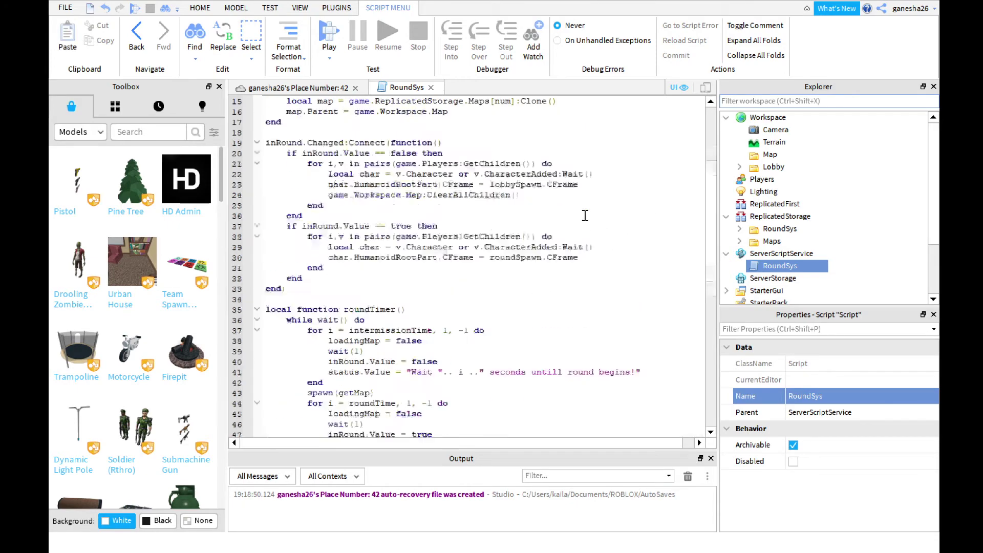
pyautogui.scroll(5, 583, 213)
pyautogui.scroll(-3, 560, 197)
pyautogui.scroll(3, 522, 161)
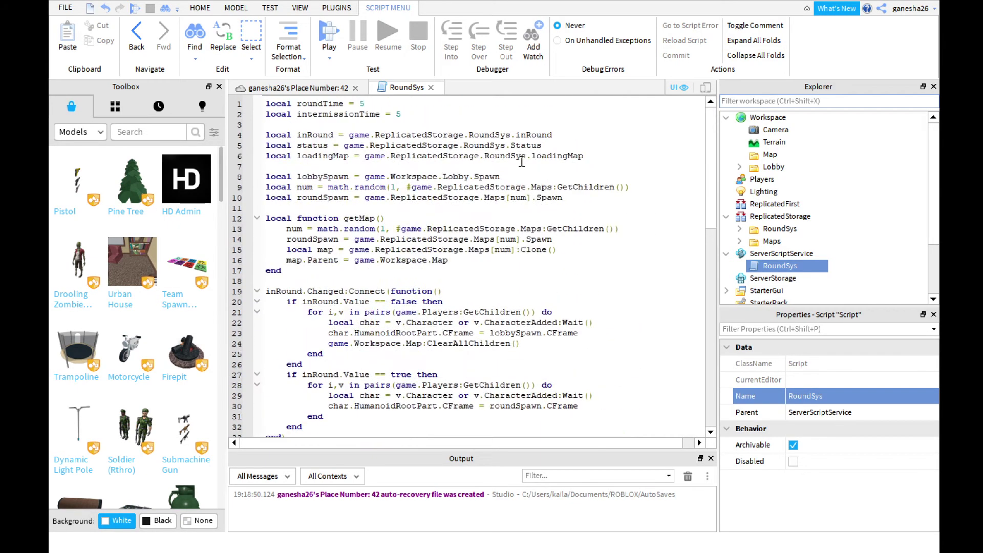
pyautogui.scroll(-3, 534, 234)
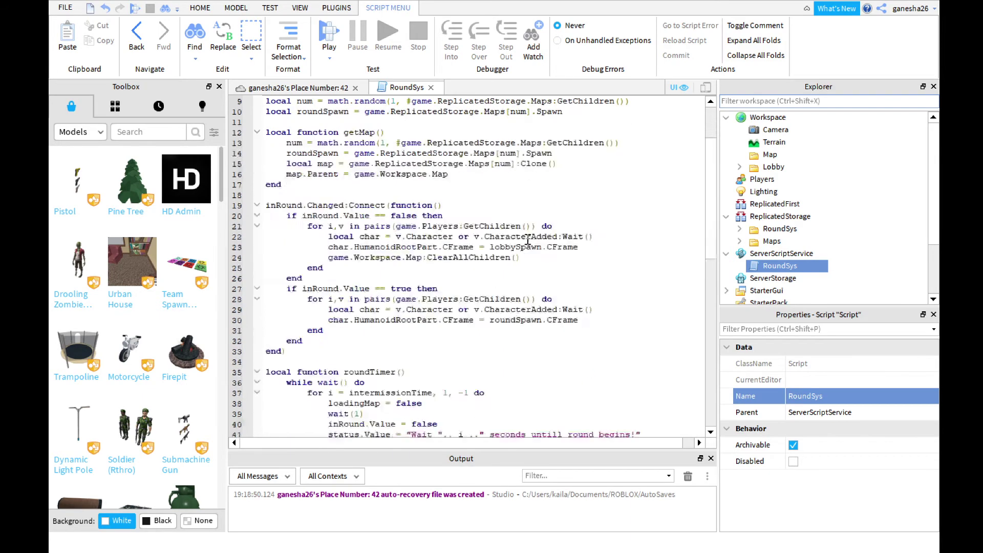
pyautogui.scroll(-4, 529, 240)
pyautogui.scroll(-5, 525, 242)
pyautogui.scroll(4, 525, 241)
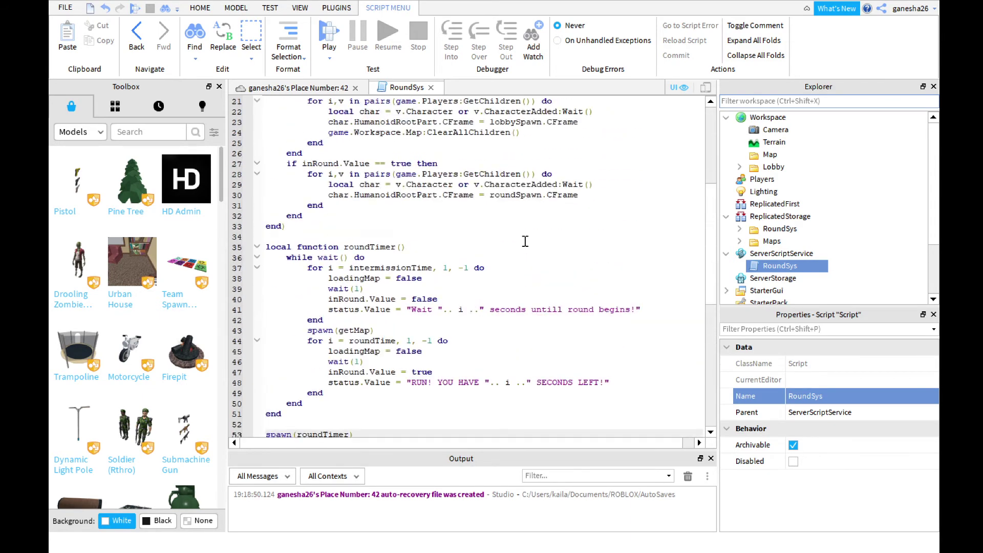
pyautogui.scroll(1, 524, 241)
pyautogui.scroll(1, 538, 250)
pyautogui.scroll(-1, 540, 255)
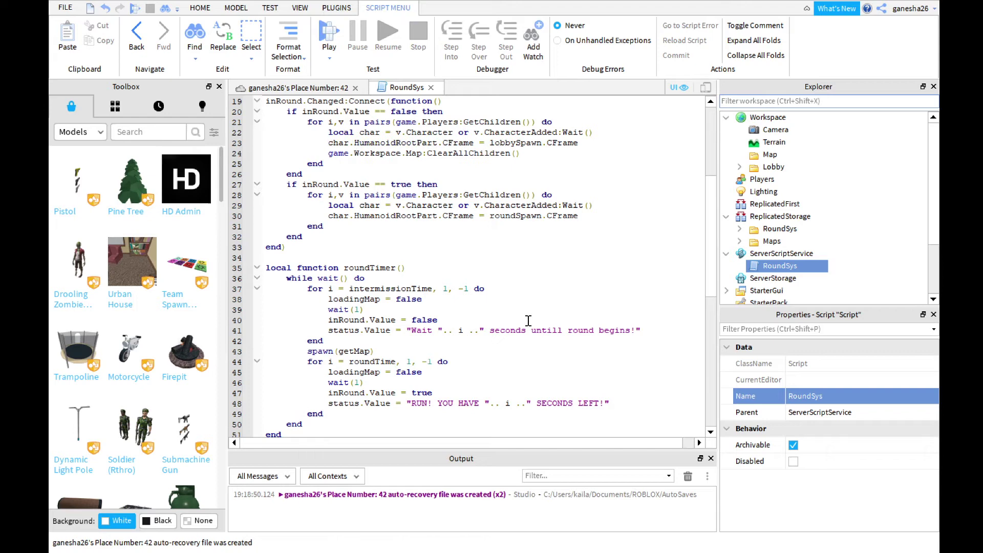
pyautogui.scroll(-1, 540, 298)
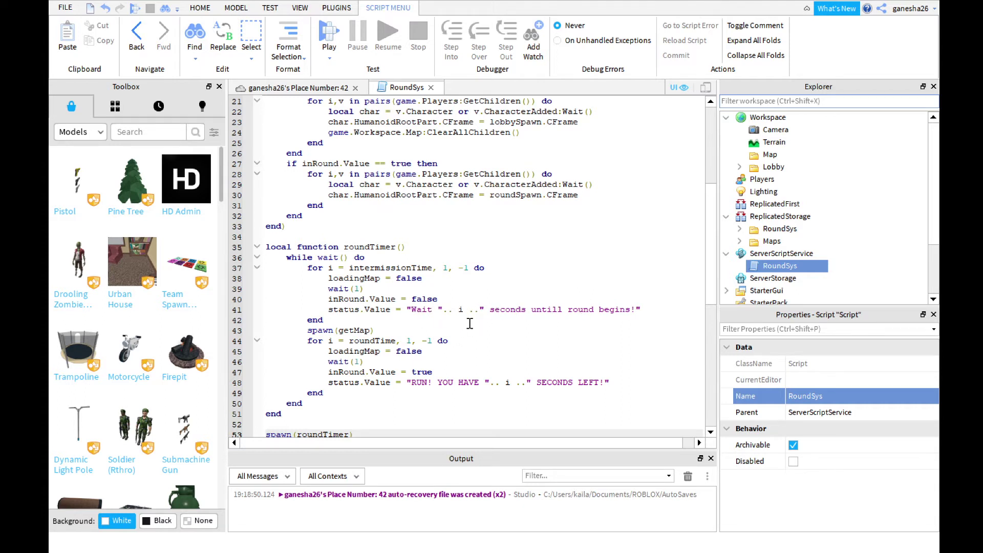
pyautogui.scroll(-1, 492, 369)
pyautogui.scroll(2, 439, 368)
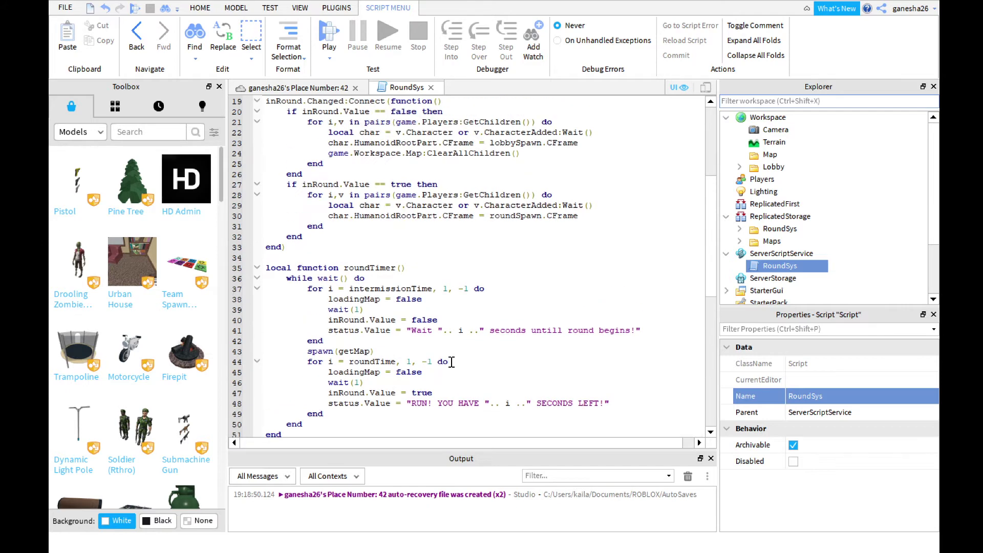
pyautogui.scroll(2, 452, 348)
pyautogui.scroll(1, 436, 275)
pyautogui.scroll(1, 436, 274)
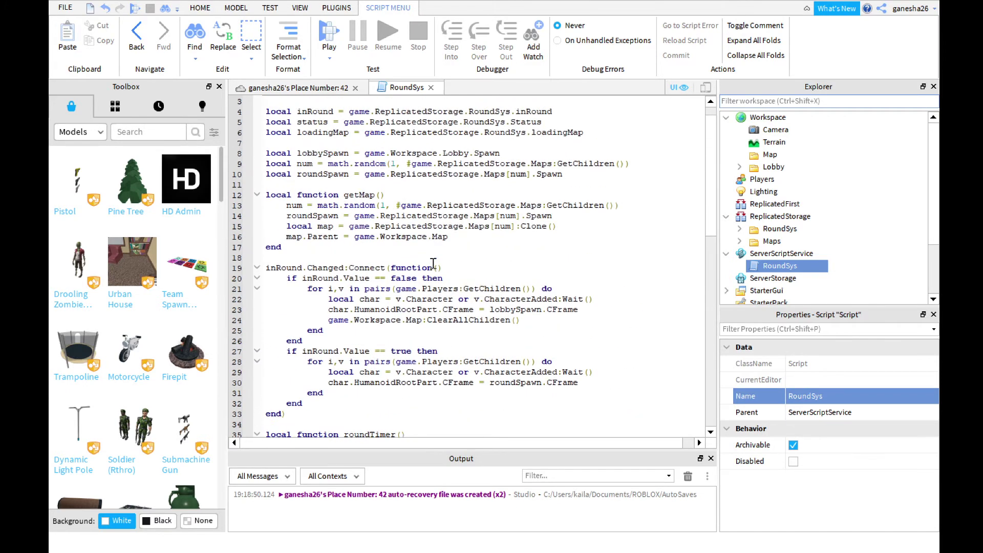
pyautogui.scroll(2, 456, 235)
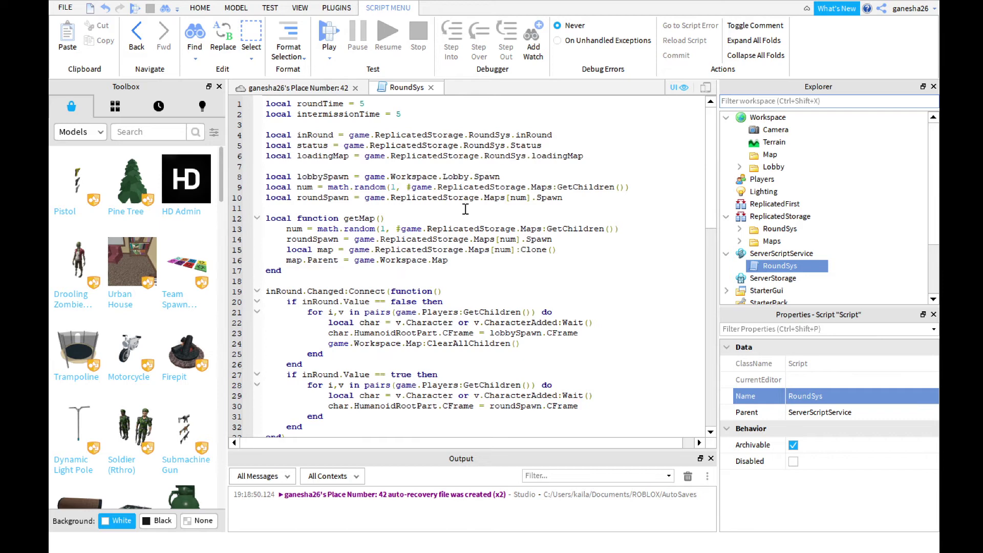
pyautogui.scroll(-1, 519, 270)
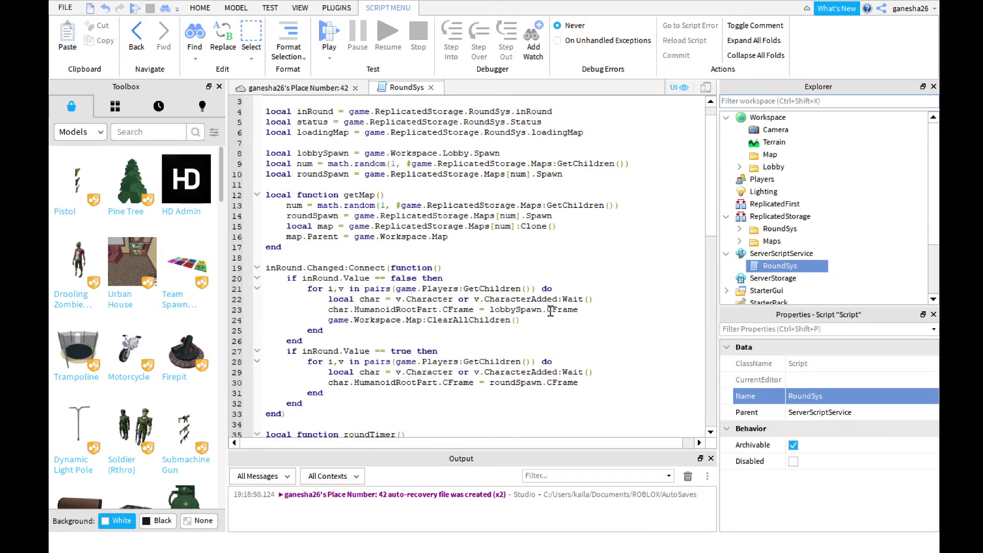
pyautogui.scroll(1, 551, 311)
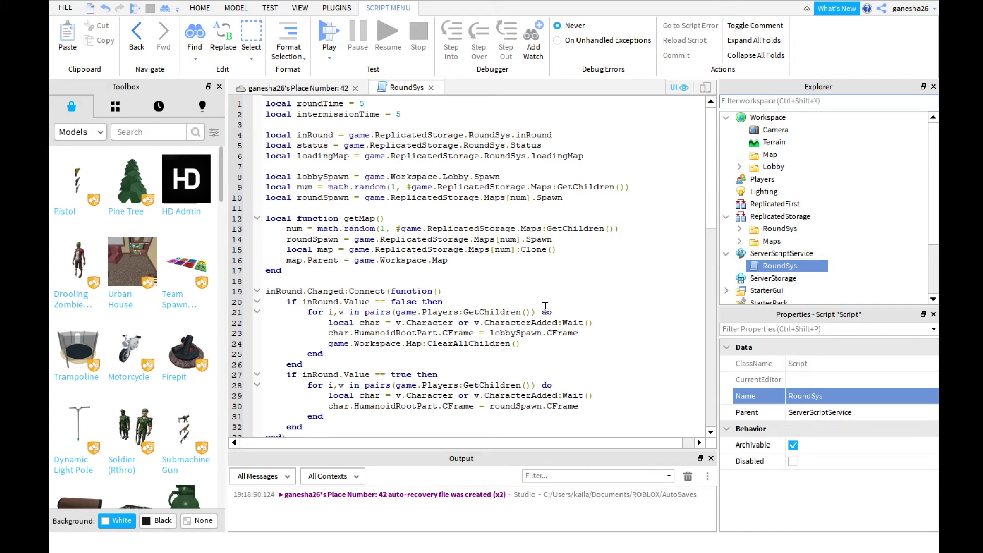
pyautogui.scroll(-3, 538, 285)
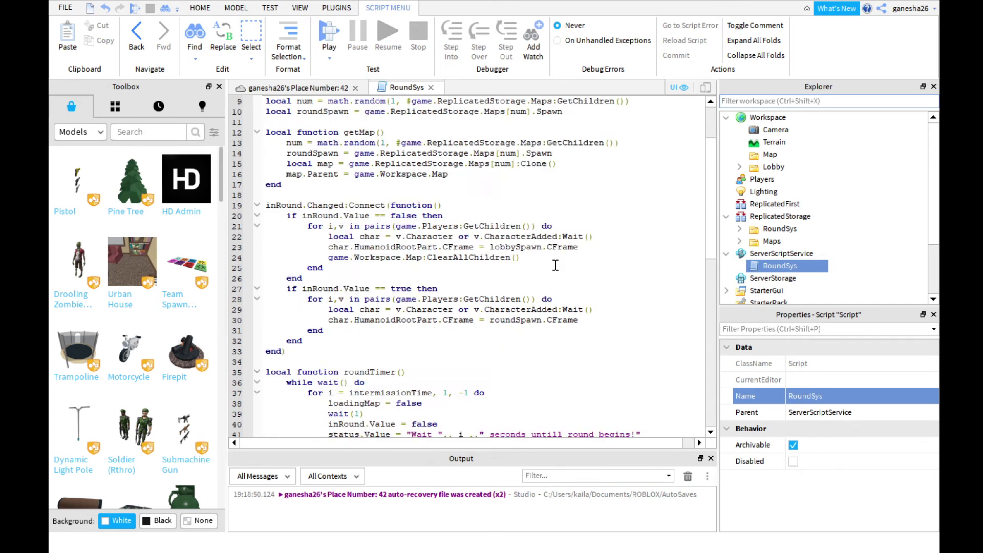
pyautogui.scroll(-5, 540, 276)
pyautogui.scroll(-3, 554, 264)
pyautogui.scroll(1, 555, 268)
pyautogui.scroll(4, 569, 261)
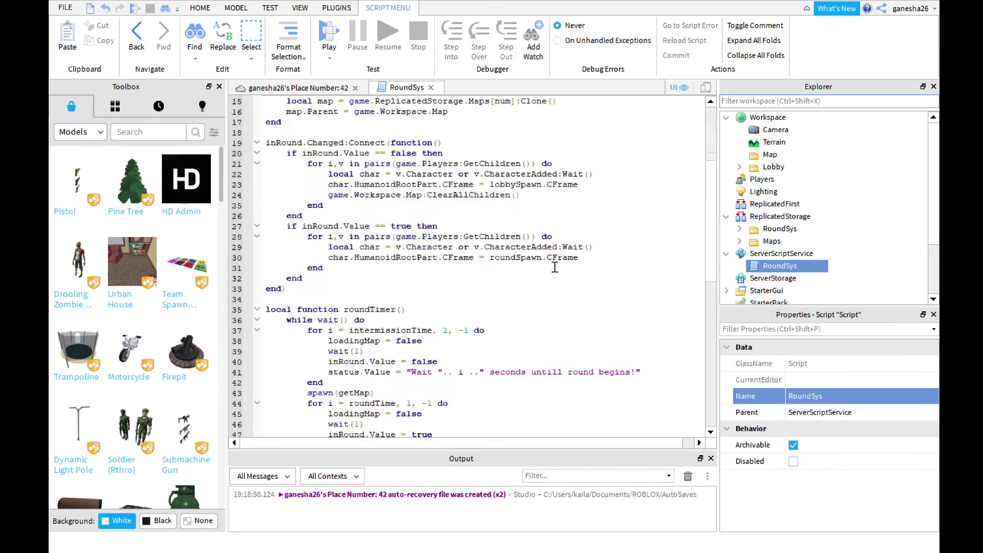
pyautogui.scroll(5, 584, 254)
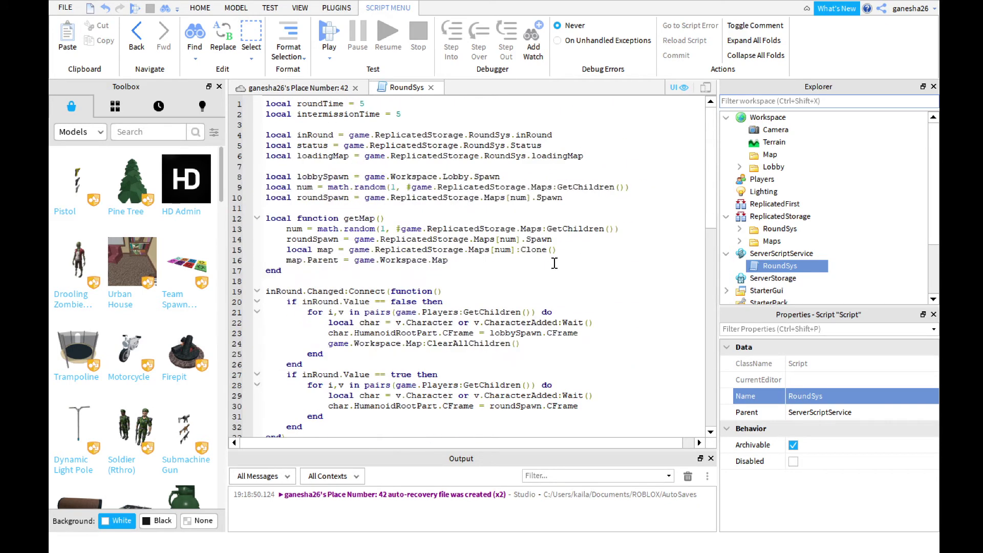
pyautogui.click(774, 255)
pyautogui.scroll(-2, 776, 261)
pyautogui.scroll(-1, 775, 262)
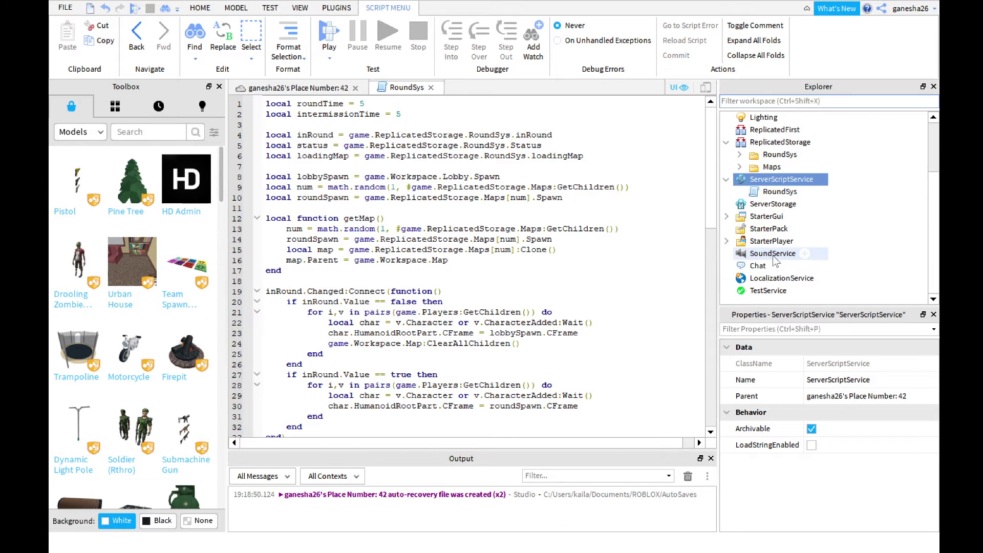
pyautogui.click(727, 216)
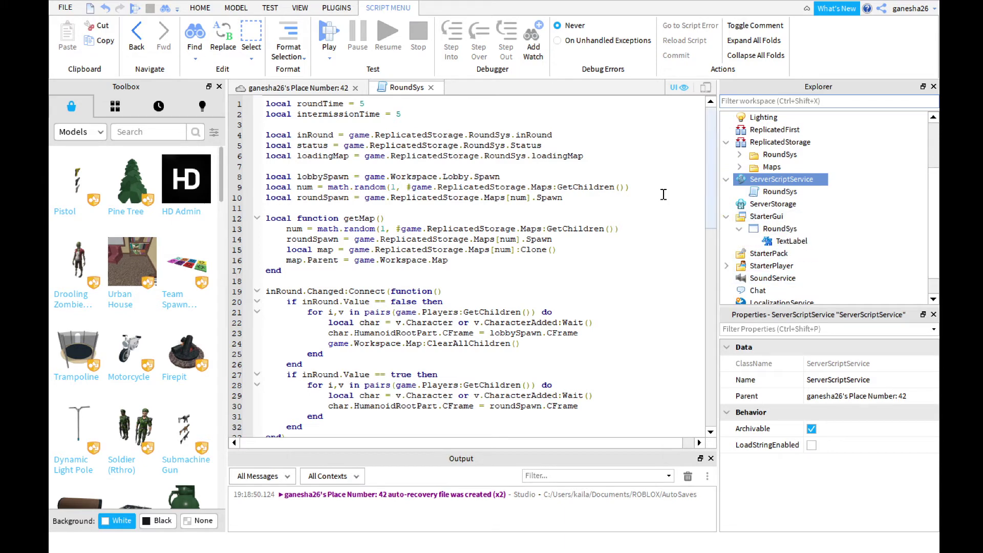
# Step: Add a new Script inside the TextLabel and clear its default print line
pyautogui.click(433, 92)
pyautogui.click(792, 241)
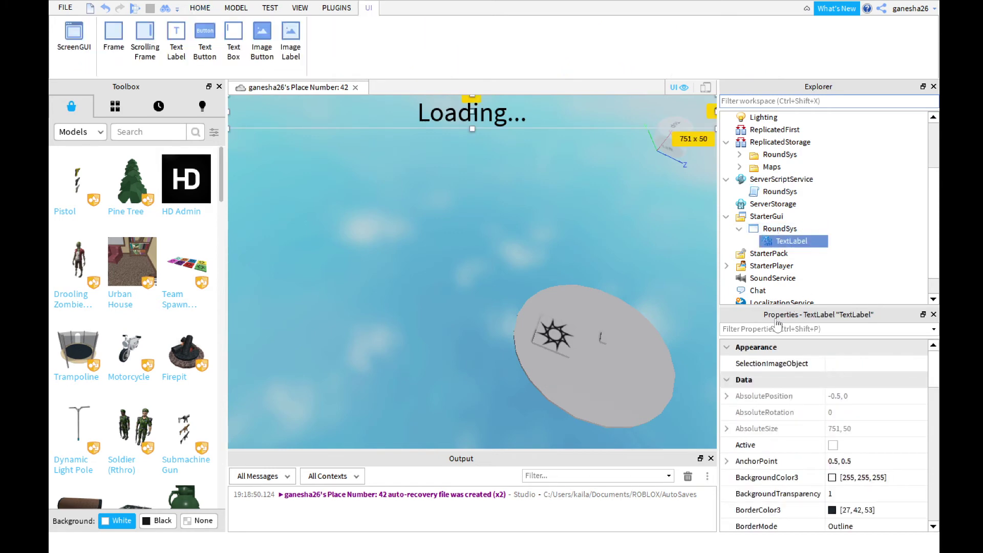
pyautogui.hotkey('ctrl', 'a')
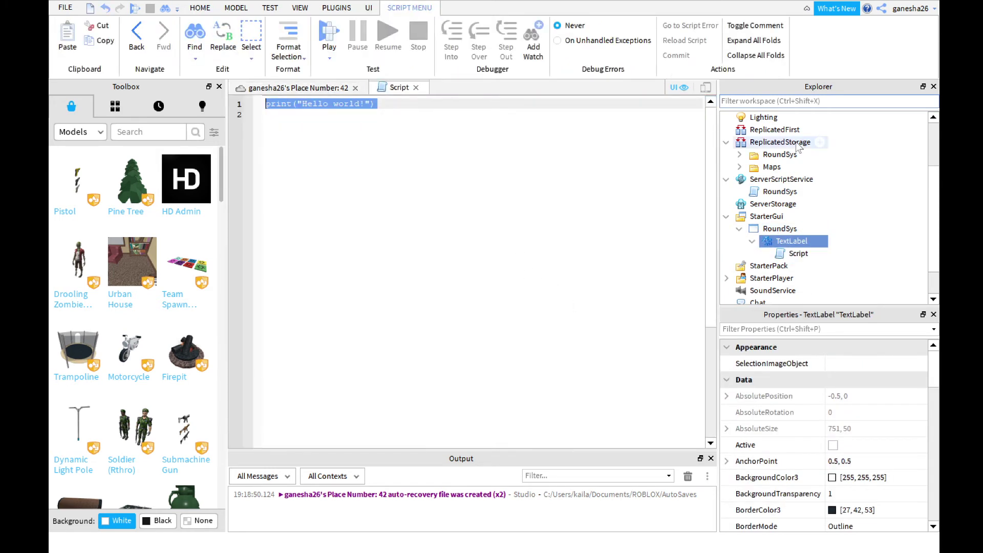
pyautogui.press('BackSpace')
pyautogui.write('local')
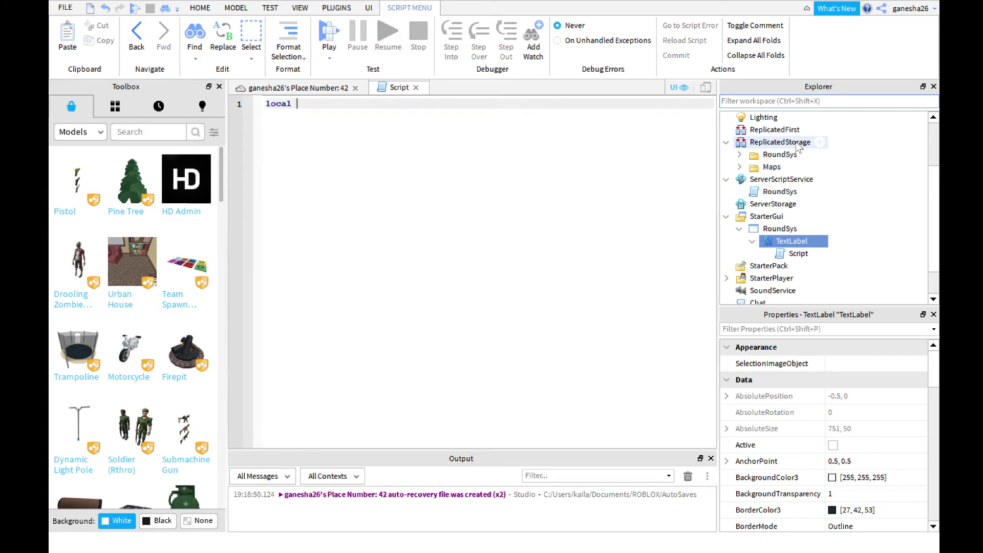
pyautogui.write(' status = ')
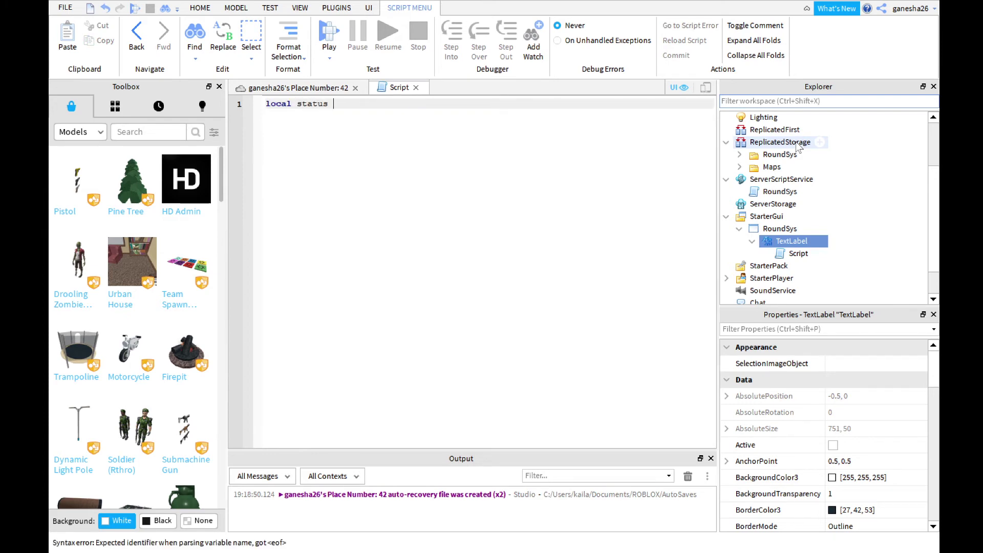
pyautogui.write('and/')
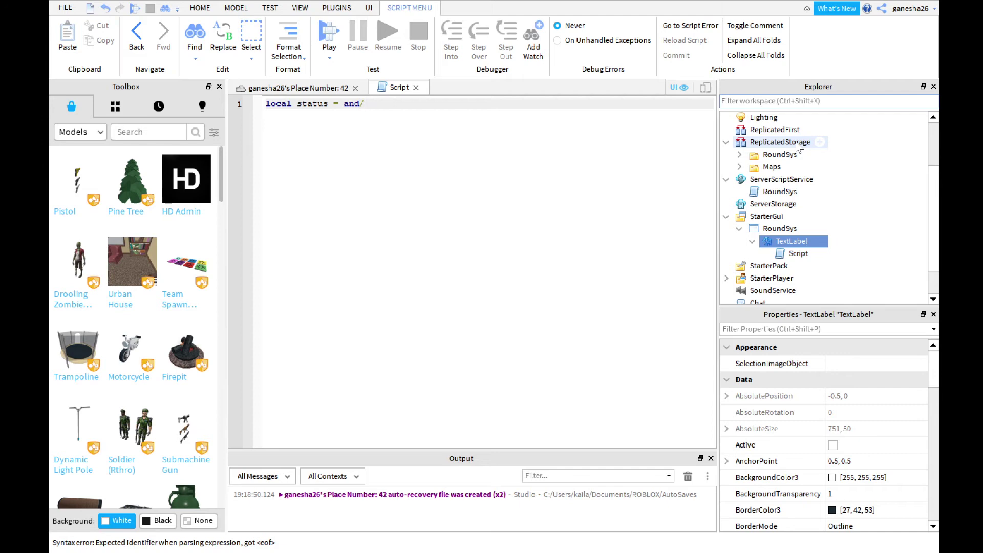
# Step: Write line 1: local status = game.ReplicatedStorage.RoundSys.Status
pyautogui.press('BackSpace')
pyautogui.press('BackSpace')
pyautogui.press('BackSpace')
pyautogui.write('ame.')
pyautogui.write('R')
pyautogui.press('Tab')
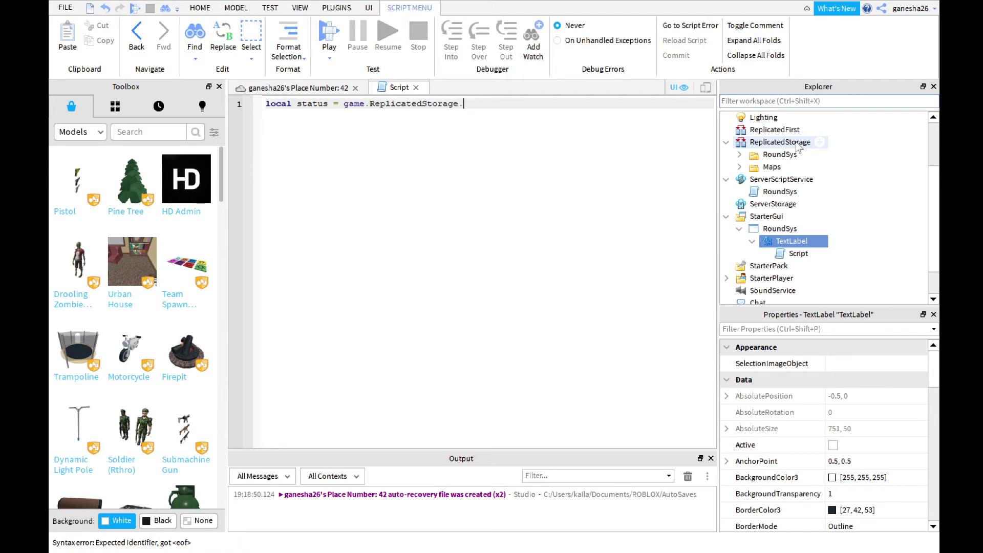
pyautogui.write('aps')
pyautogui.write('R')
pyautogui.press('Tab')
pyautogui.press('BackSpace')
pyautogui.write('tatus')
pyautogui.press('Return')
pyautogui.press('Return')
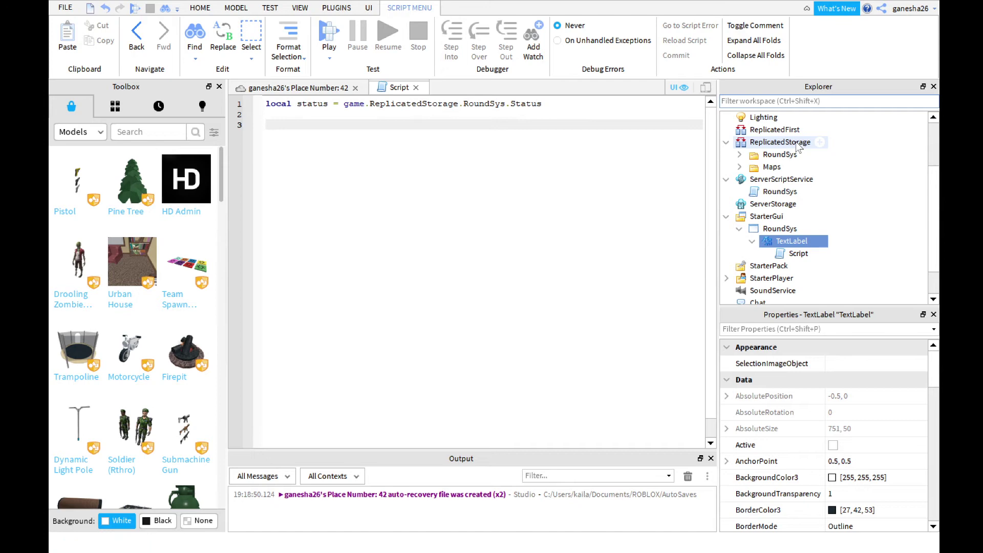
pyautogui.write('status.')
pyautogui.write('Changed:Connect(function(')
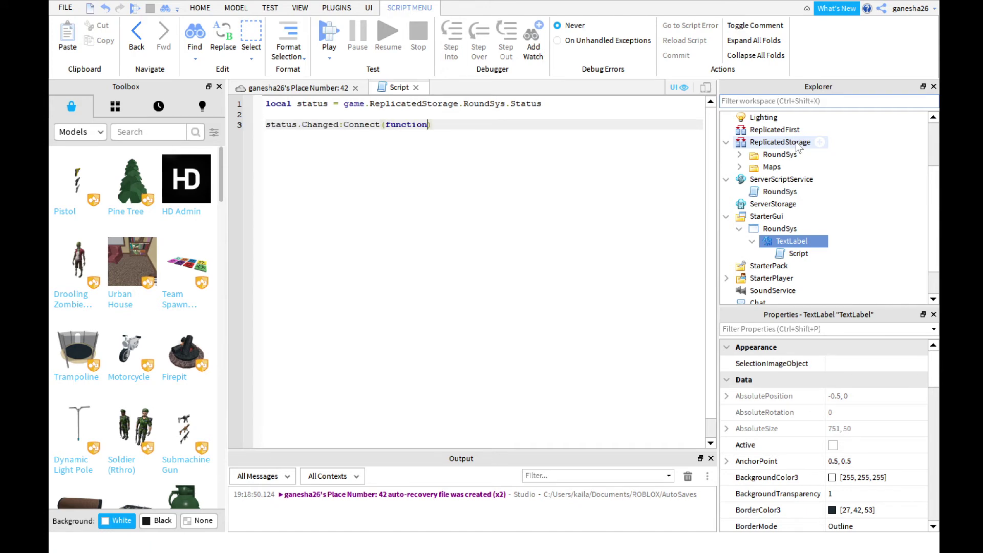
pyautogui.write(')')
# Step: Write status.Changed:Connect(function() setting script.Parent.Text = status.Value, closed by end)
pyautogui.press('Return')
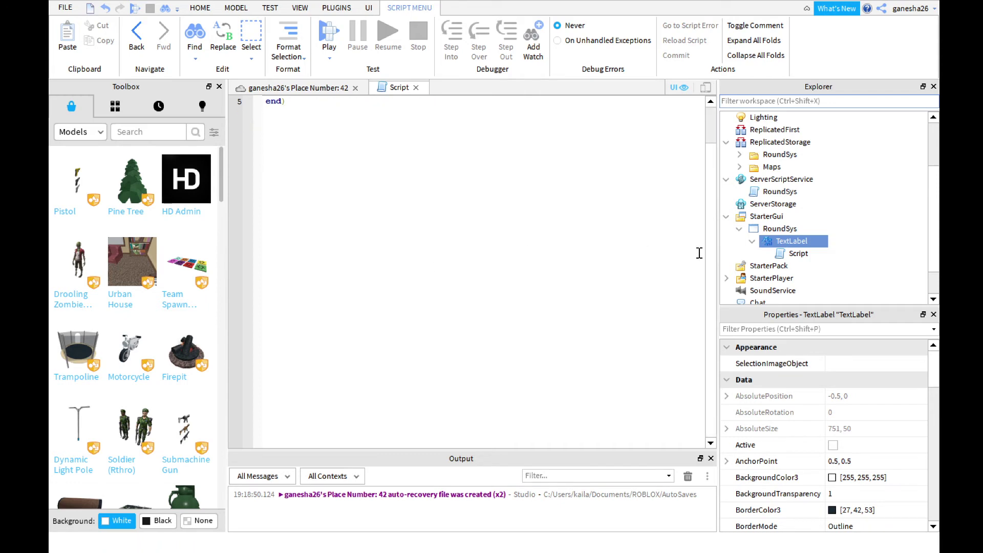
pyautogui.click(358, 145)
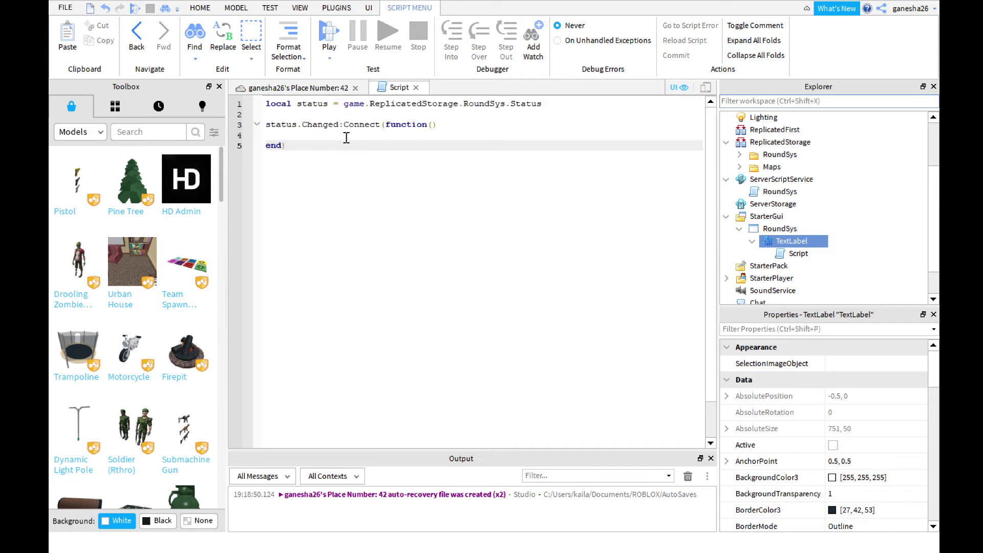
pyautogui.click(344, 136)
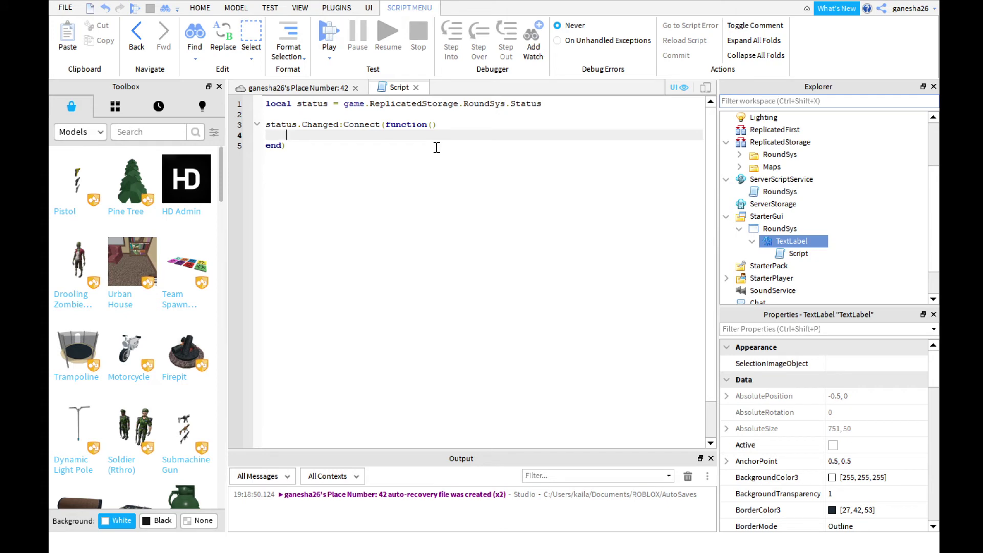
pyautogui.write('script.P')
pyautogui.write('arent.Text = ')
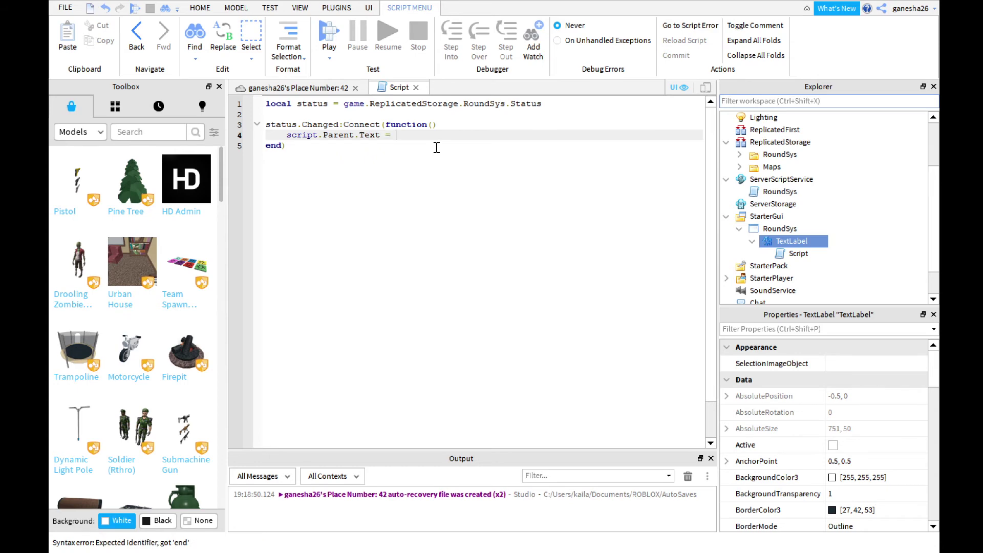
pyautogui.write('script')
pyautogui.press('BackSpace')
pyautogui.press('BackSpace')
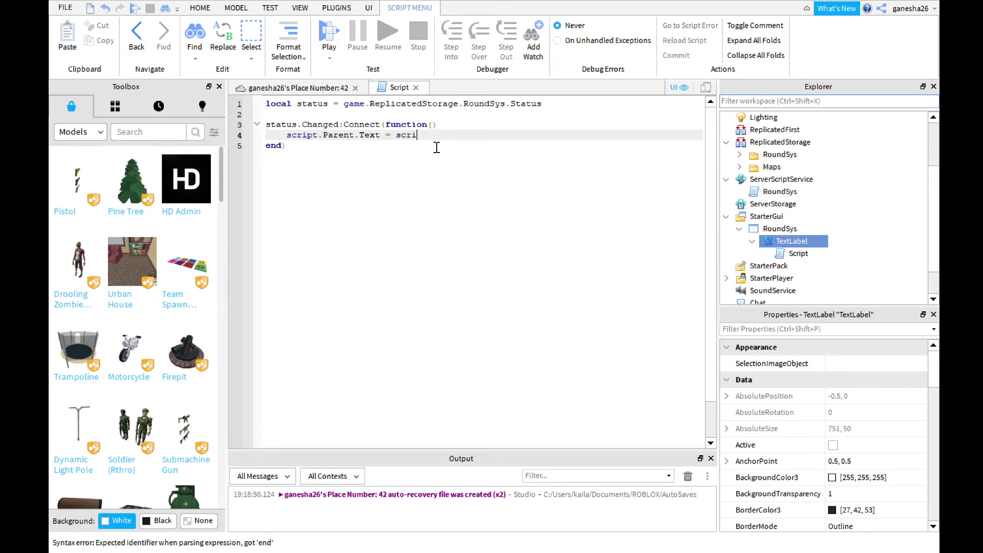
pyautogui.write('status.')
pyautogui.write('Value')
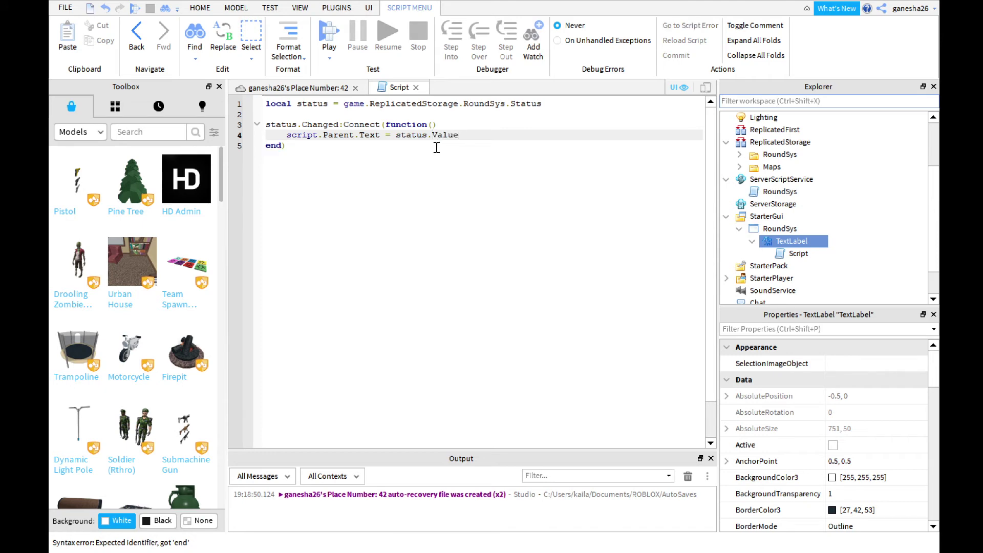
pyautogui.click(300, 125)
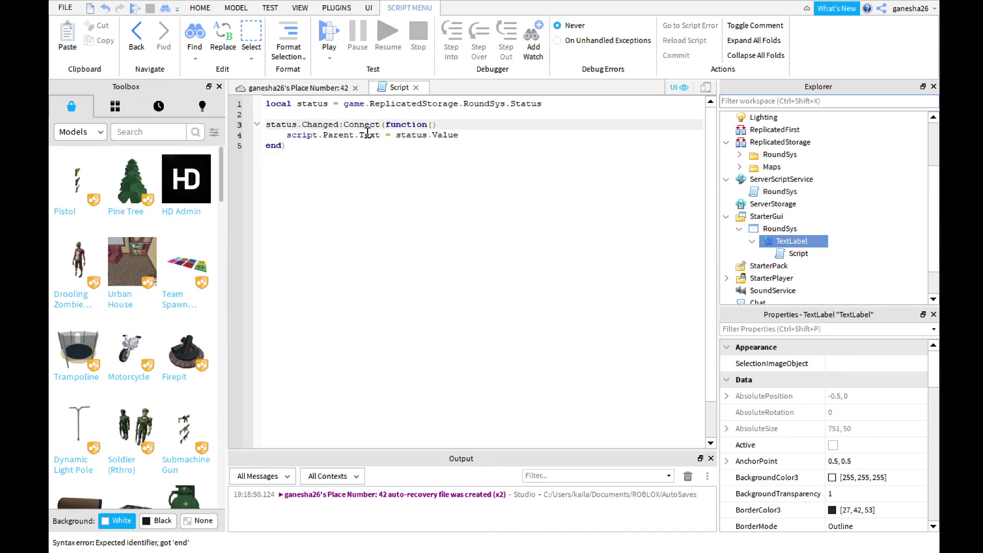
pyautogui.write('status. ')
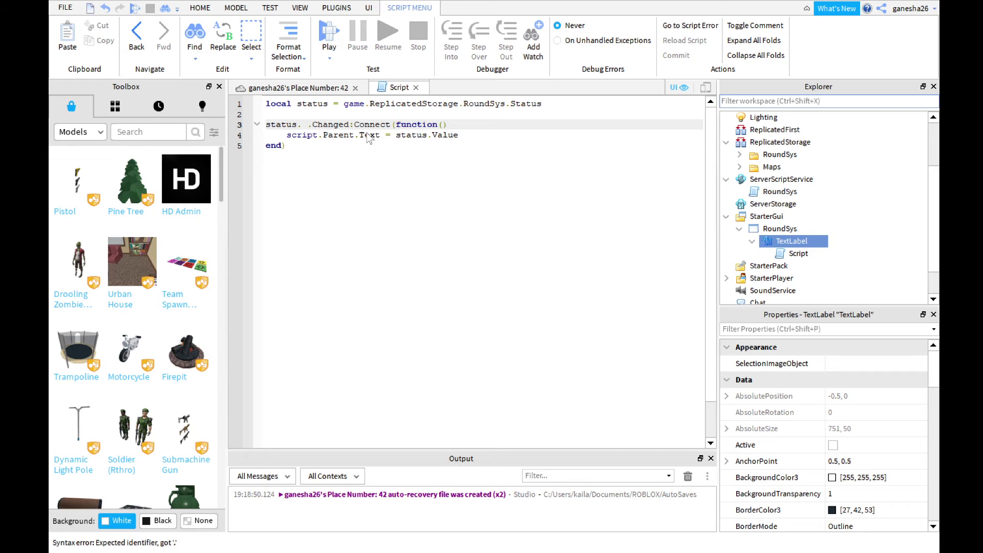
pyautogui.write('Value')
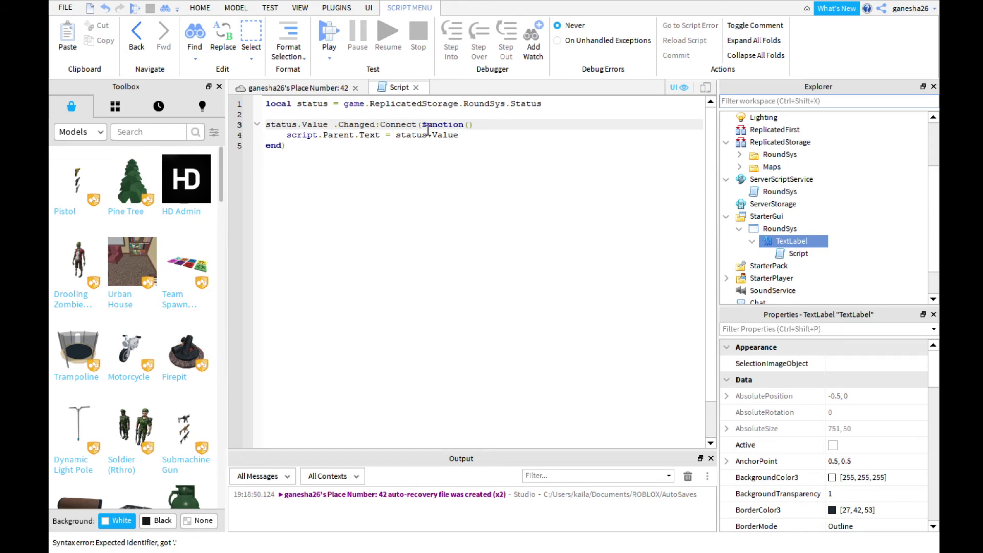
pyautogui.click(378, 124)
pyautogui.moveTo(375, 124); pyautogui.dragTo(328, 123)
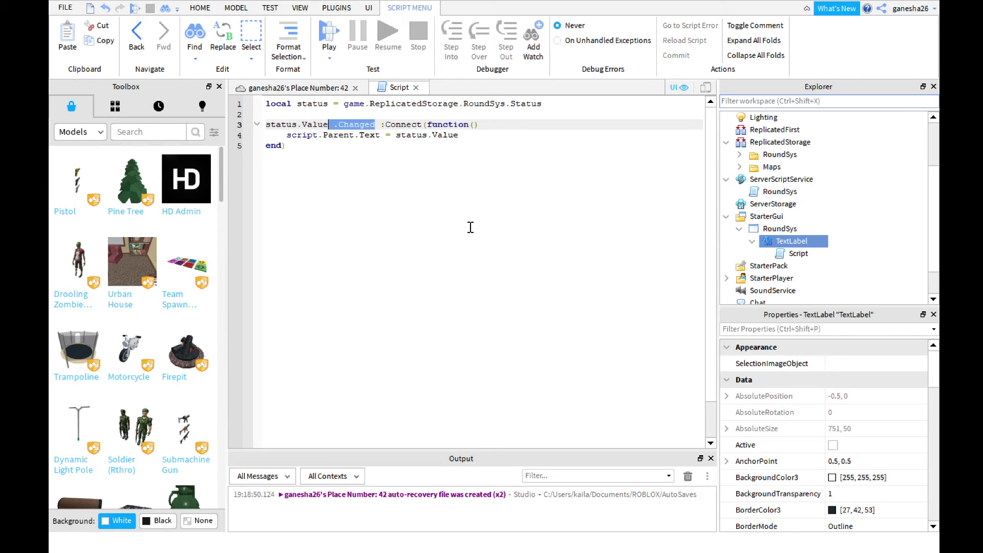
pyautogui.press('BackSpace')
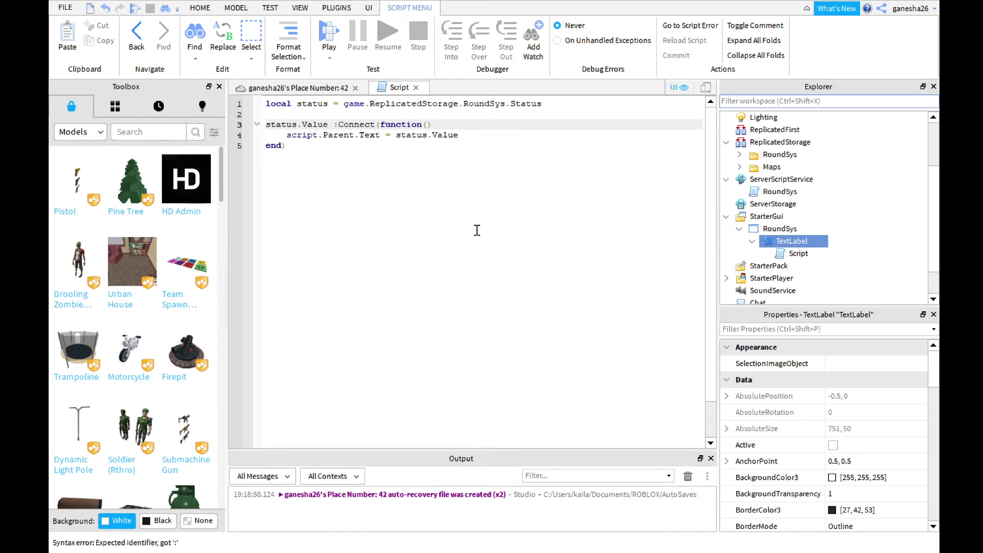
pyautogui.press('BackSpace')
pyautogui.press('BackSpace')
pyautogui.press('BackSpace')
pyautogui.press('BackSpace')
pyautogui.press('BackSpace')
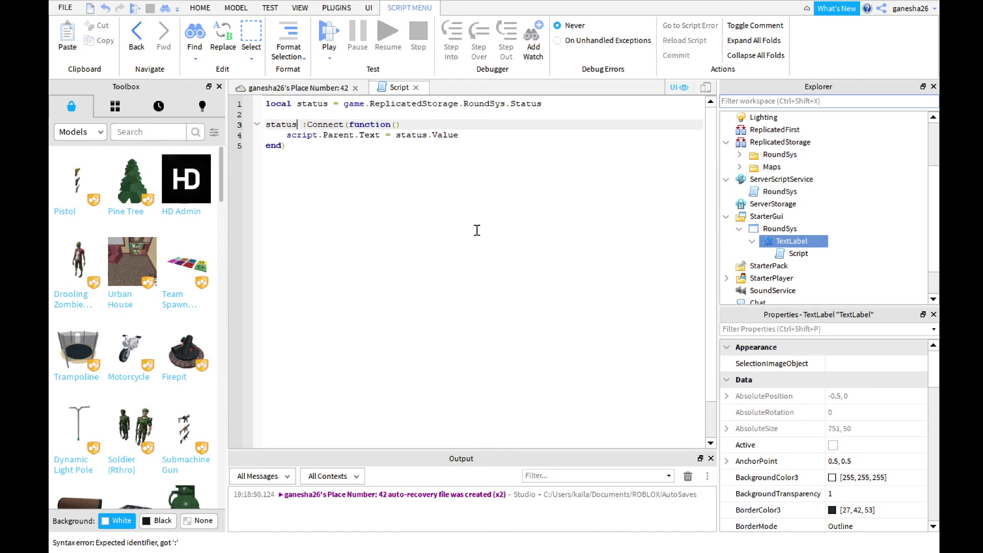
pyautogui.write('.Changed')
pyautogui.press('BackSpace')
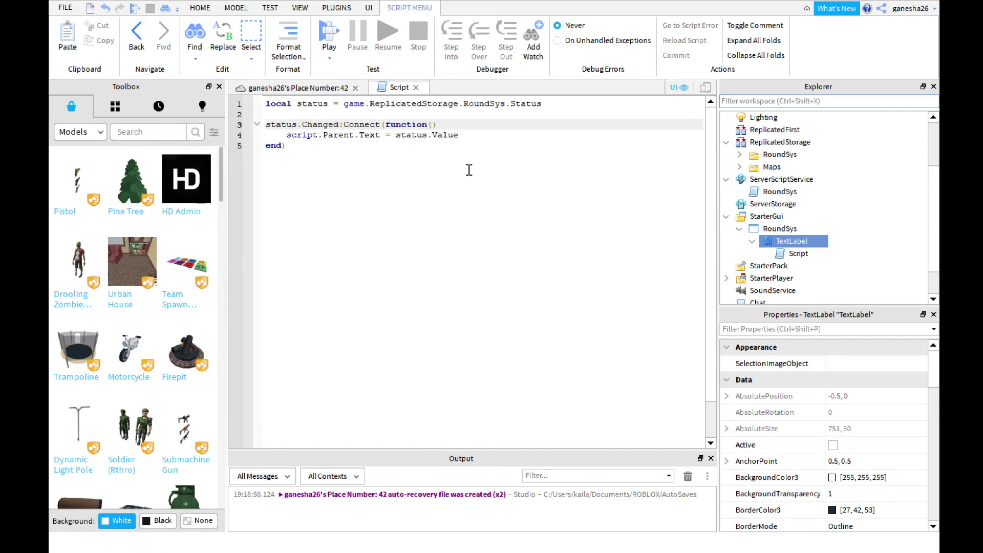
pyautogui.click(490, 139)
pyautogui.click(572, 154)
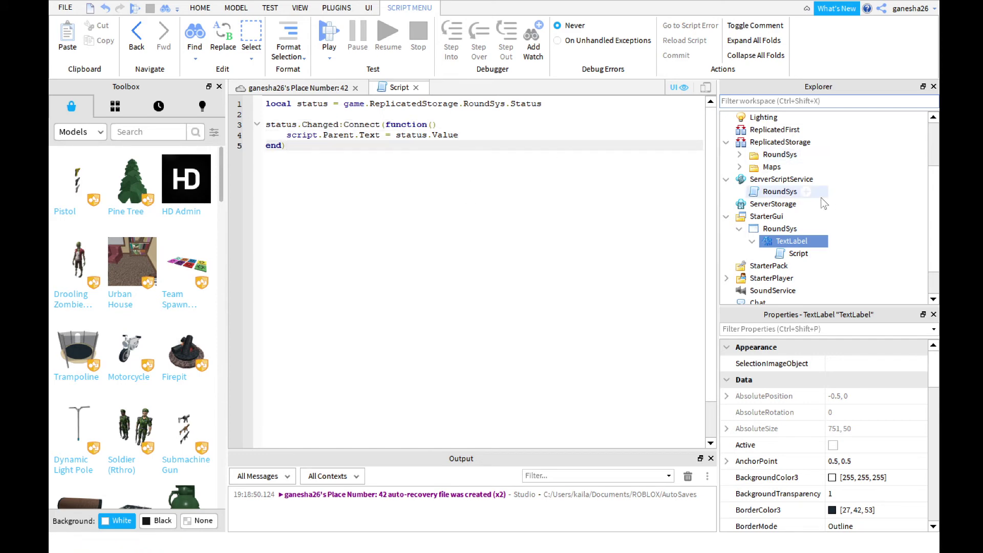
# Step: Insert script.Parent.Text = status.Value on line 3, before the Changed connection
pyautogui.click(383, 116)
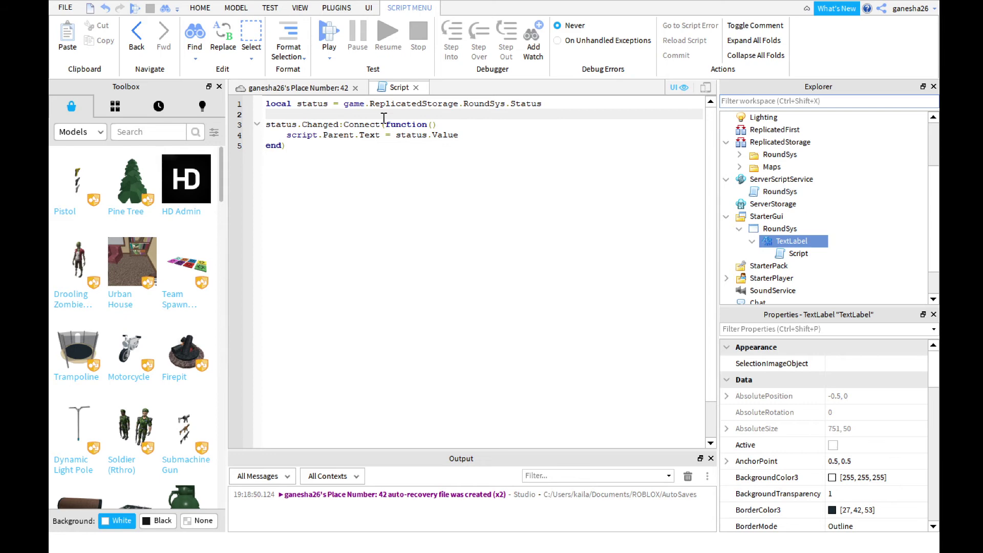
pyautogui.press('Return')
pyautogui.press('Return')
pyautogui.press('Up')
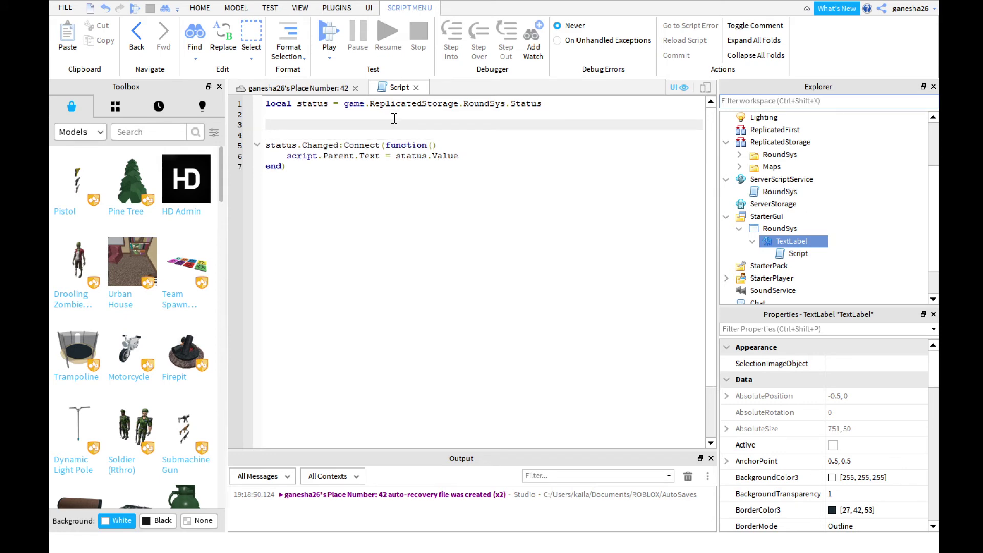
pyautogui.write('script.P')
pyautogui.write('arent.Text')
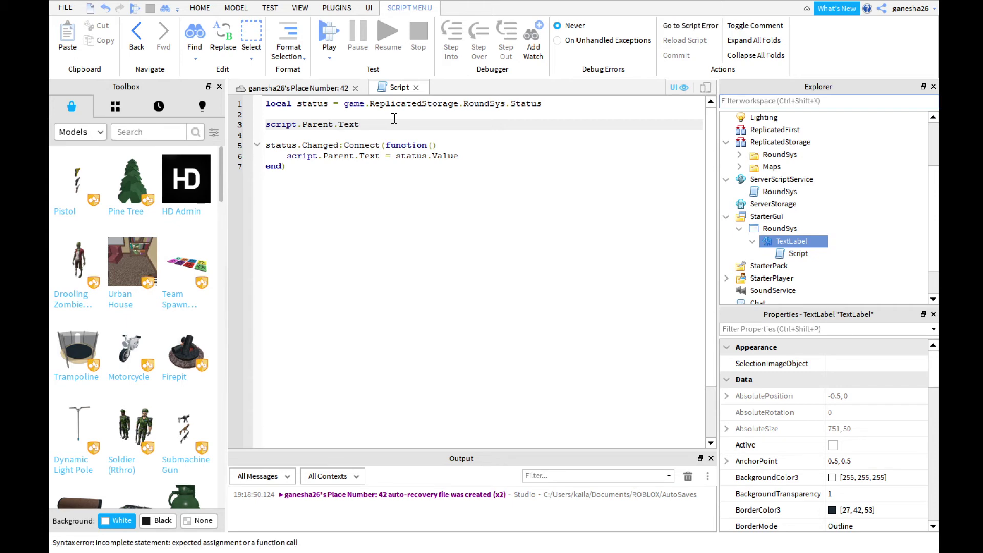
pyautogui.write(' = status.V')
pyautogui.write('alue')
pyautogui.click(440, 135)
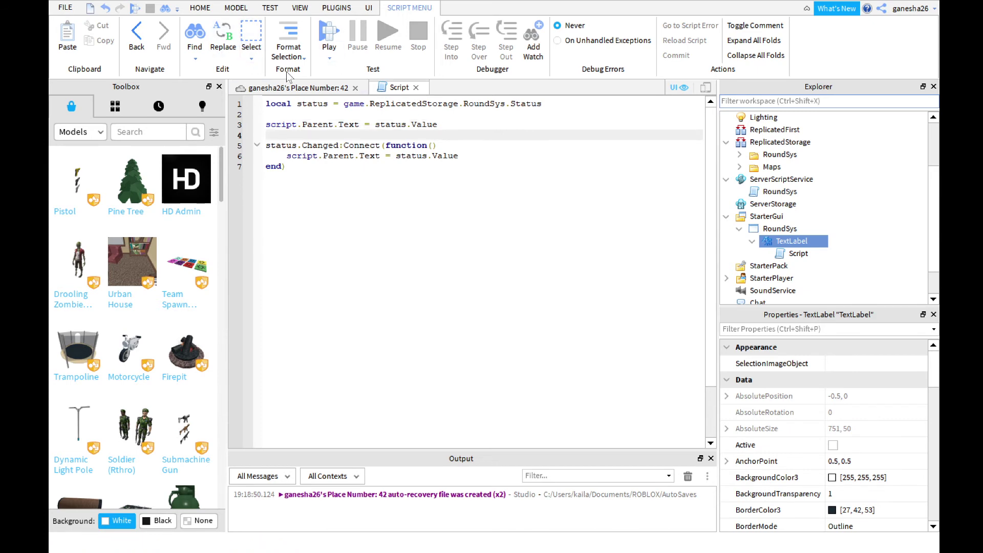
# Step: Close the TextLabel script and start a play test of the place
pyautogui.click(415, 88)
pyautogui.click(346, 120)
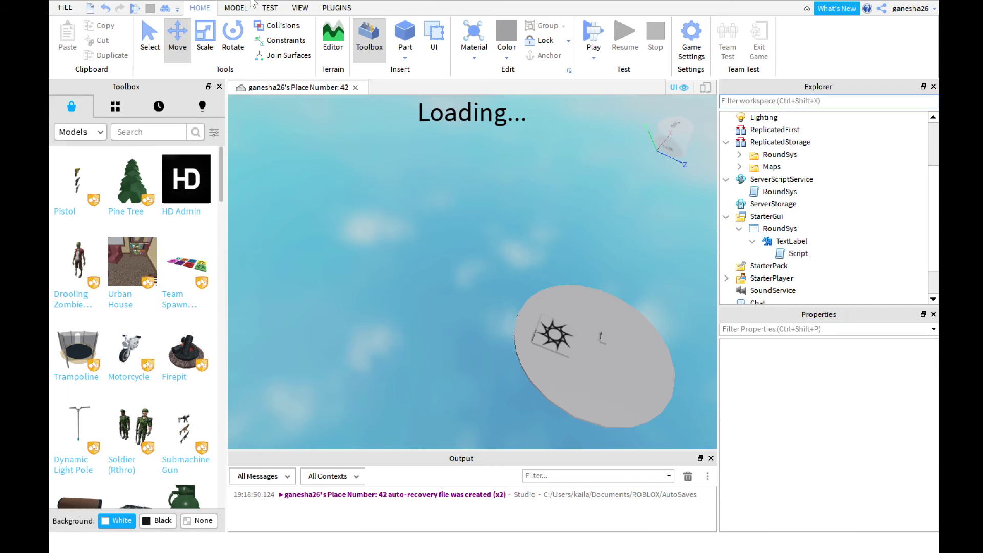
pyautogui.click(596, 38)
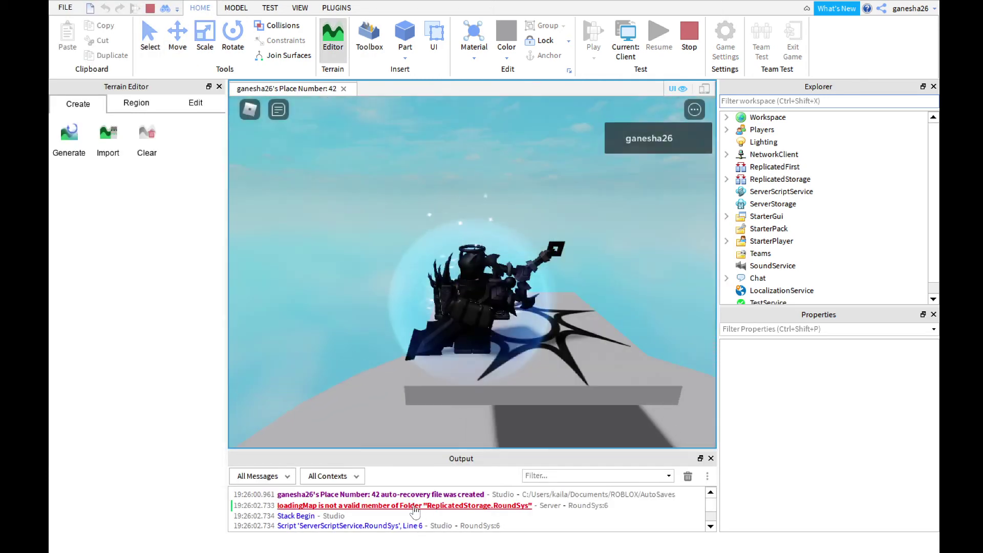
# Step: Open RoundSys at the error and delete the loadingMap declaration on line 6
pyautogui.click(401, 507)
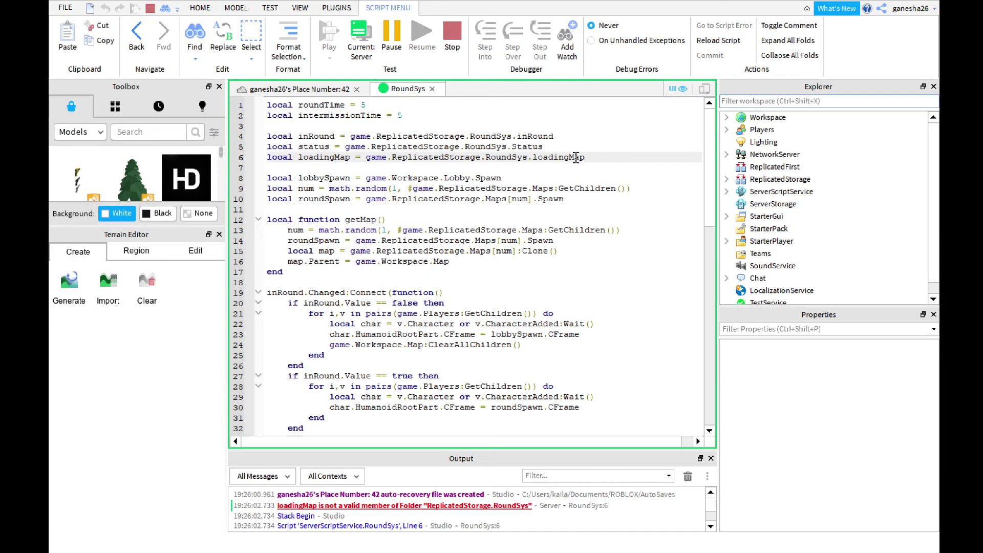
pyautogui.moveTo(586, 157); pyautogui.dragTo(267, 158)
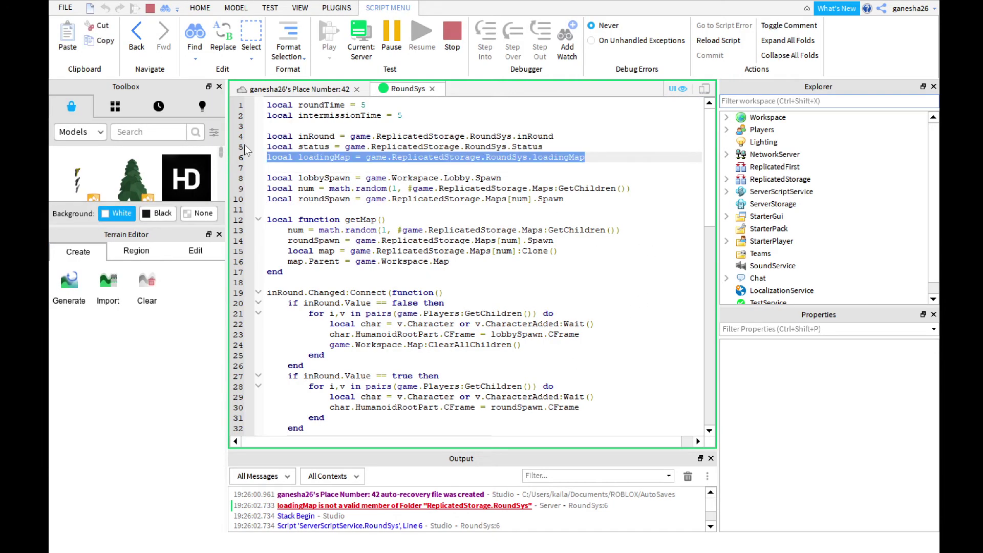
pyautogui.press('BackSpace')
pyautogui.press('BackSpace')
pyautogui.click(660, 290)
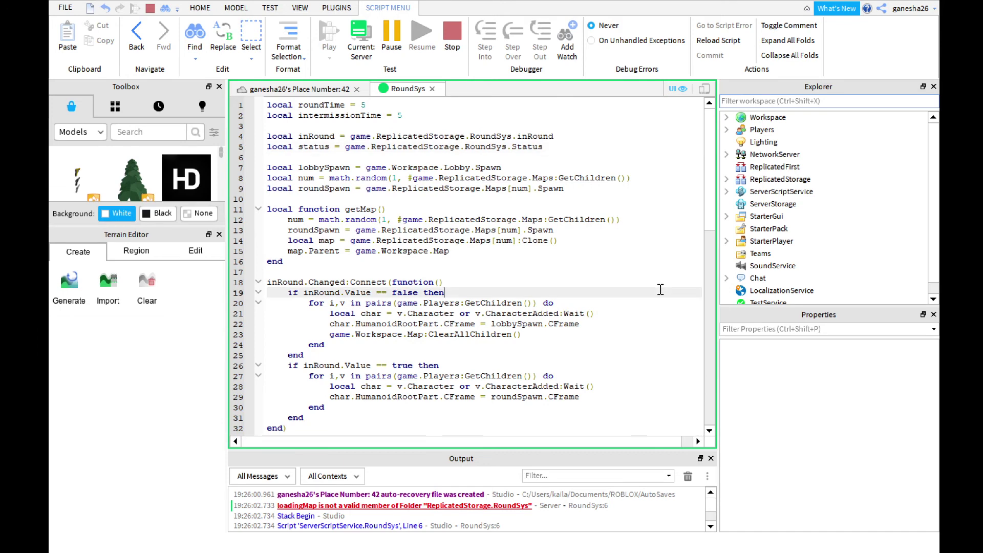
pyautogui.scroll(-15, 659, 289)
pyautogui.scroll(3, 658, 288)
pyautogui.scroll(2, 659, 288)
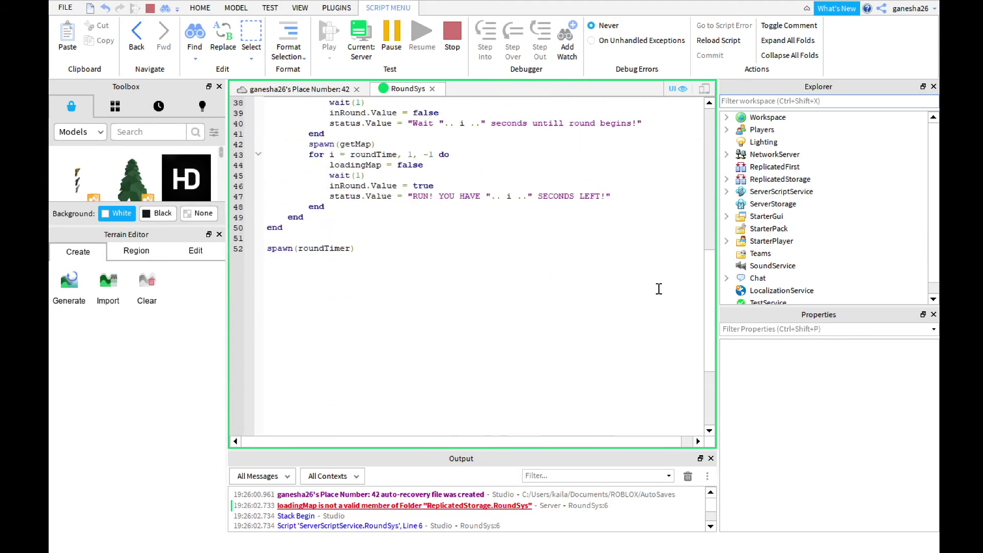
pyautogui.scroll(3, 659, 286)
# Step: Delete both loadingMap = false lines from the round and intermission loops, then stop the play test
pyautogui.moveTo(448, 250); pyautogui.dragTo(243, 251)
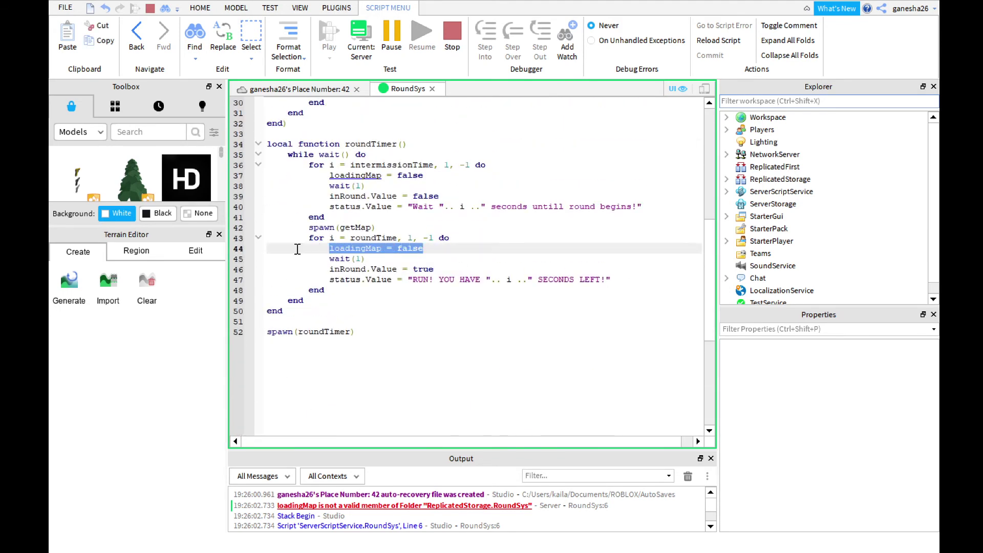
pyautogui.press('BackSpace')
pyautogui.press('BackSpace')
pyautogui.click(427, 175)
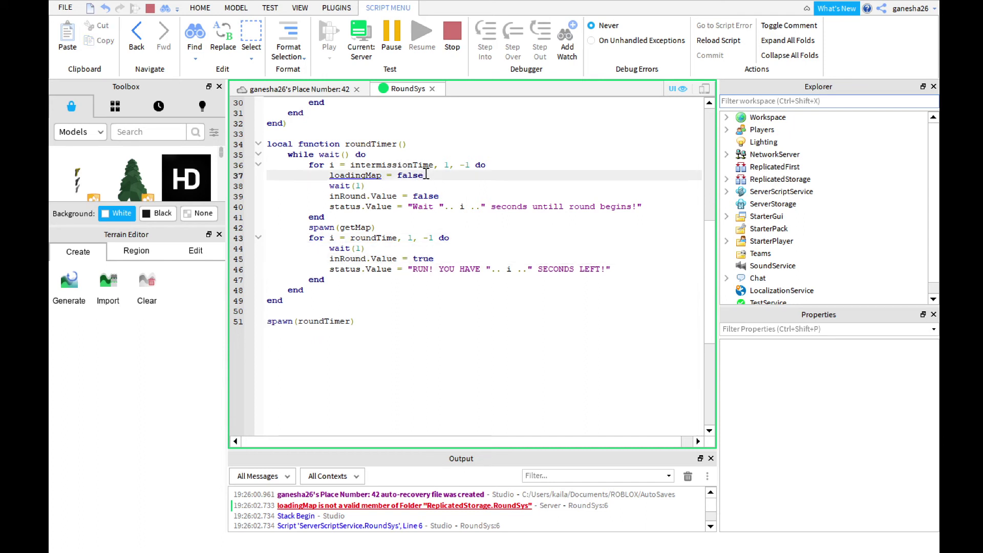
pyautogui.tripleClick(556, 174)
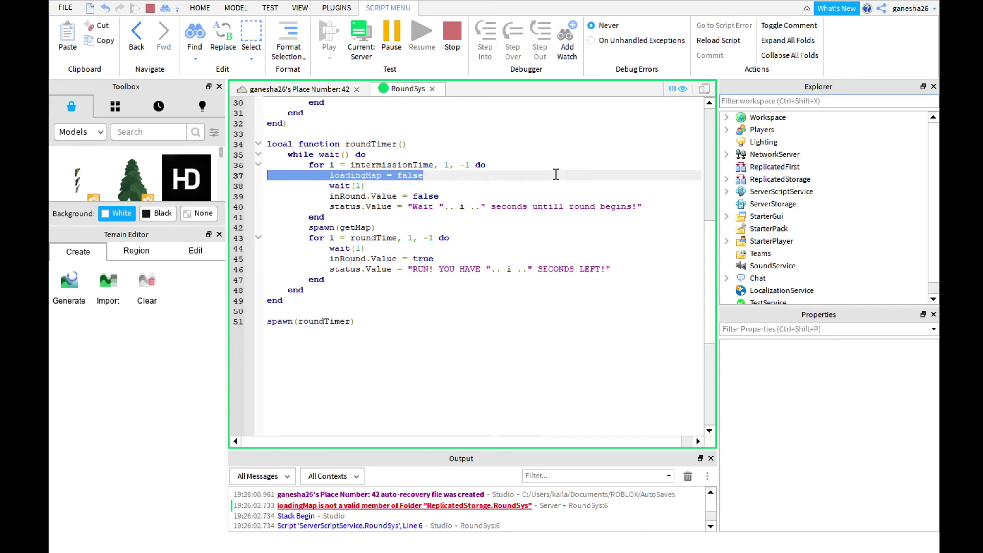
pyautogui.press('BackSpace')
pyautogui.press('BackSpace')
pyautogui.press('Down')
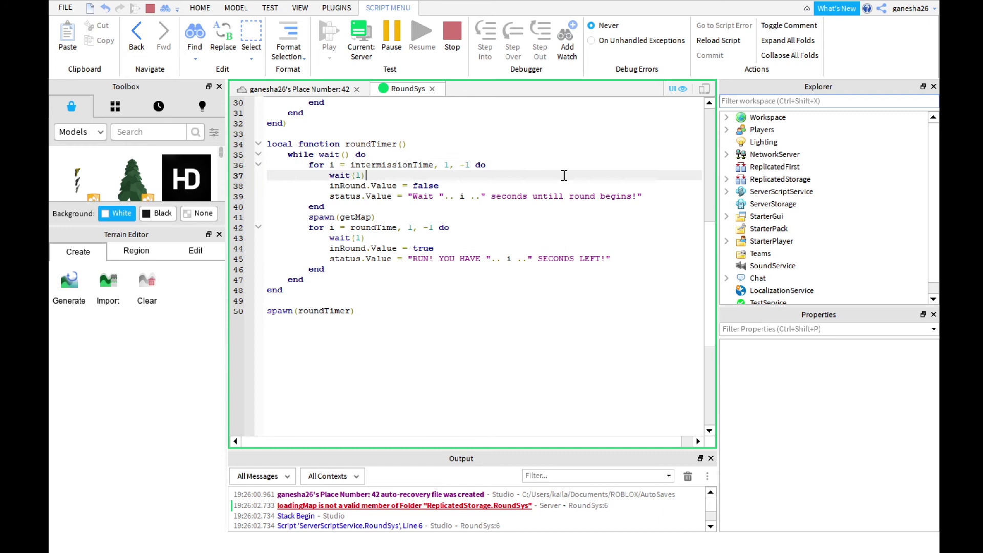
pyautogui.scroll(3, 561, 169)
pyautogui.scroll(3, 561, 169)
pyautogui.scroll(3, 562, 169)
pyautogui.click(453, 34)
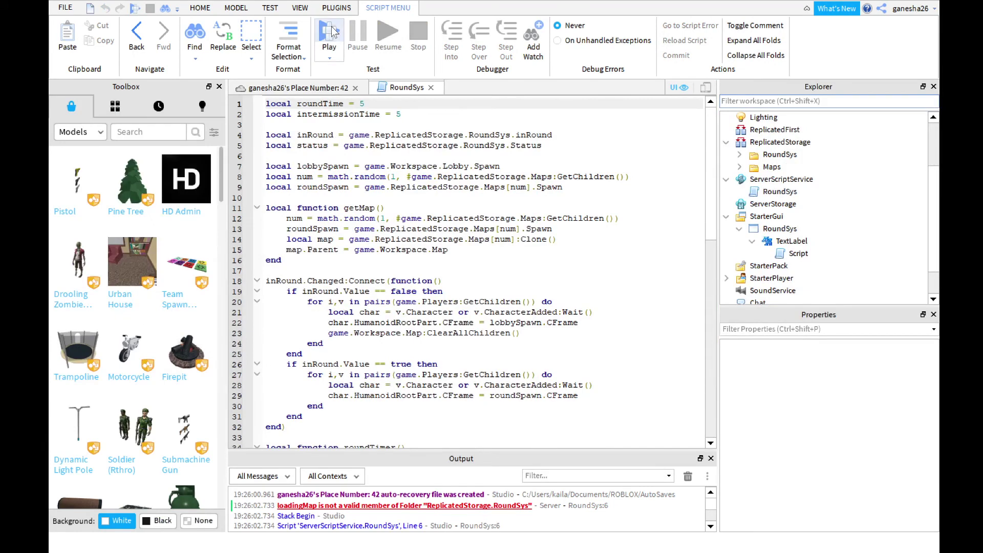
# Step: Start a new play test to verify the corrected round system
pyautogui.click(331, 35)
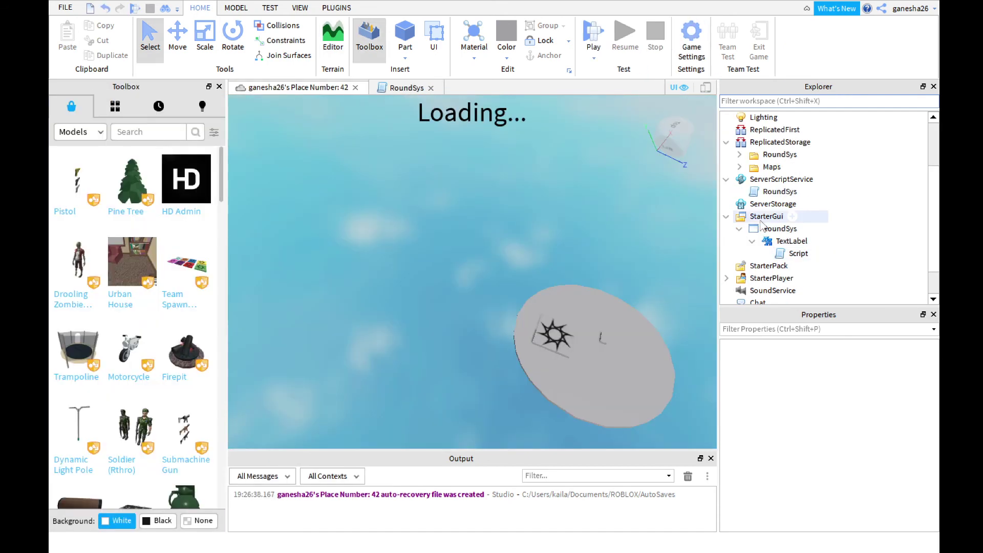
# Step: Move map folder 1 from the Workspace into the Maps folder under ReplicatedStorage
pyautogui.click(739, 167)
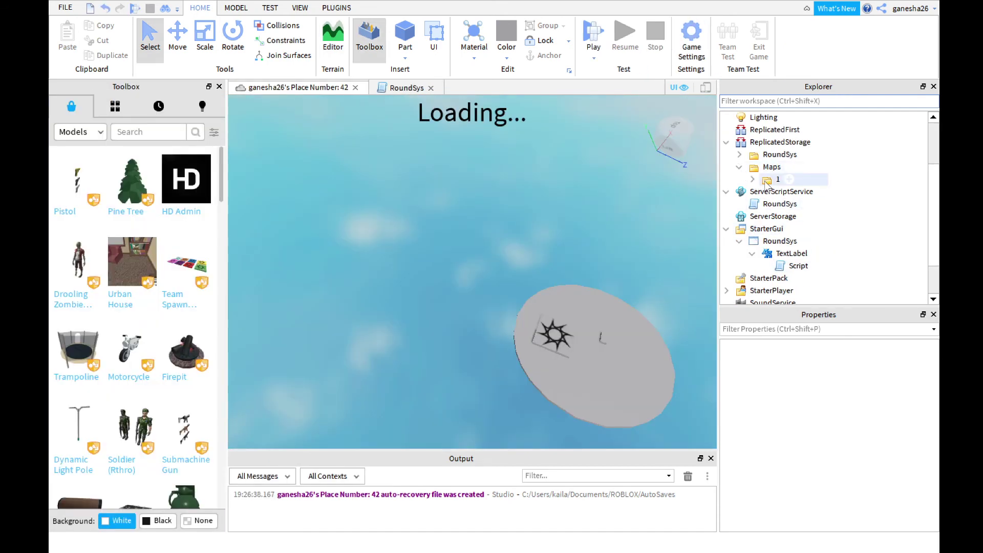
pyautogui.moveTo(778, 179); pyautogui.dragTo(770, 119)
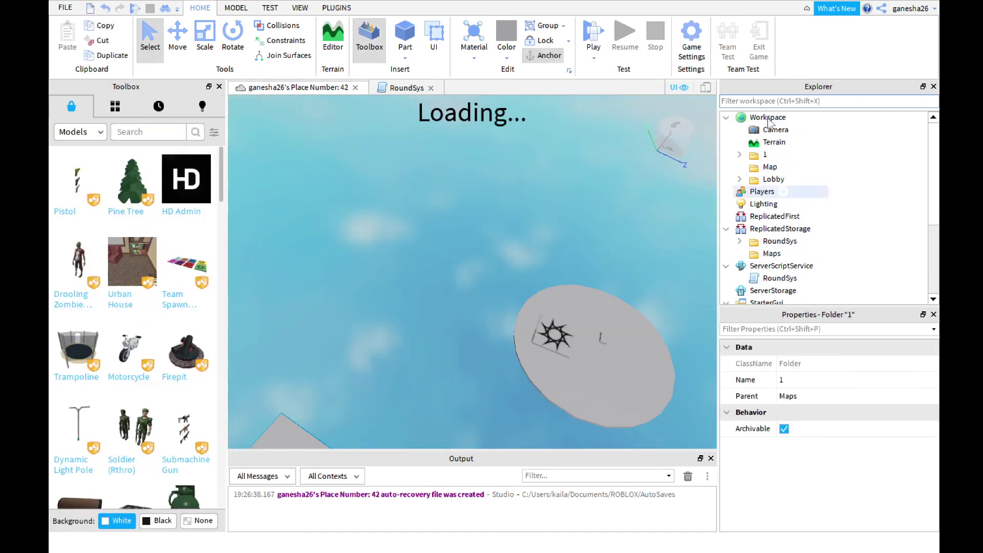
pyautogui.scroll(-5, 481, 268)
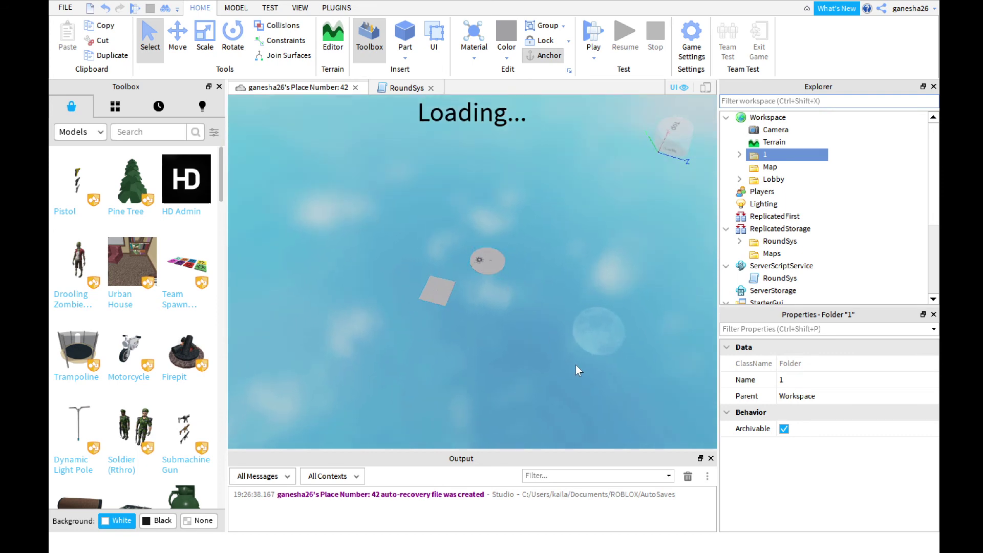
pyautogui.moveTo(576, 365); pyautogui.dragTo(323, 205)
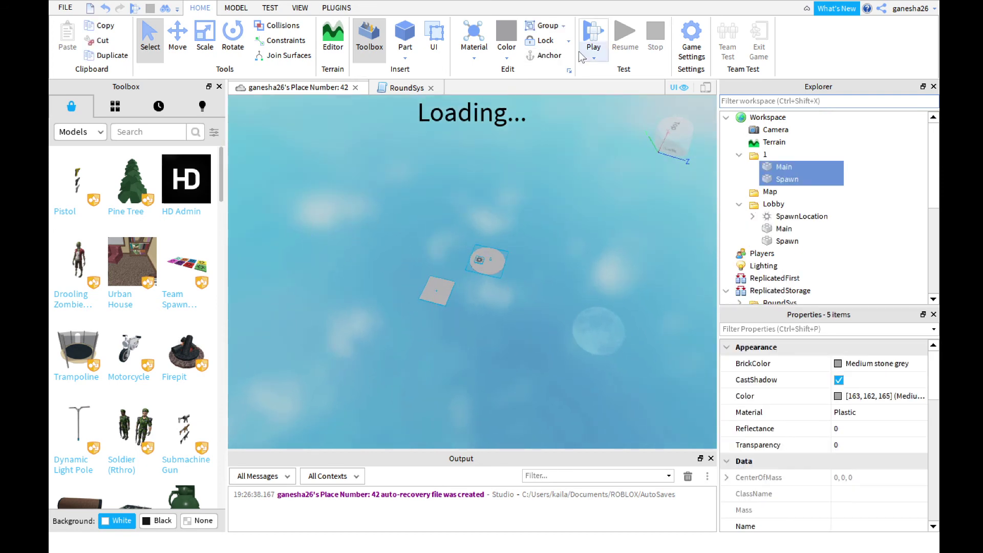
pyautogui.click(584, 95)
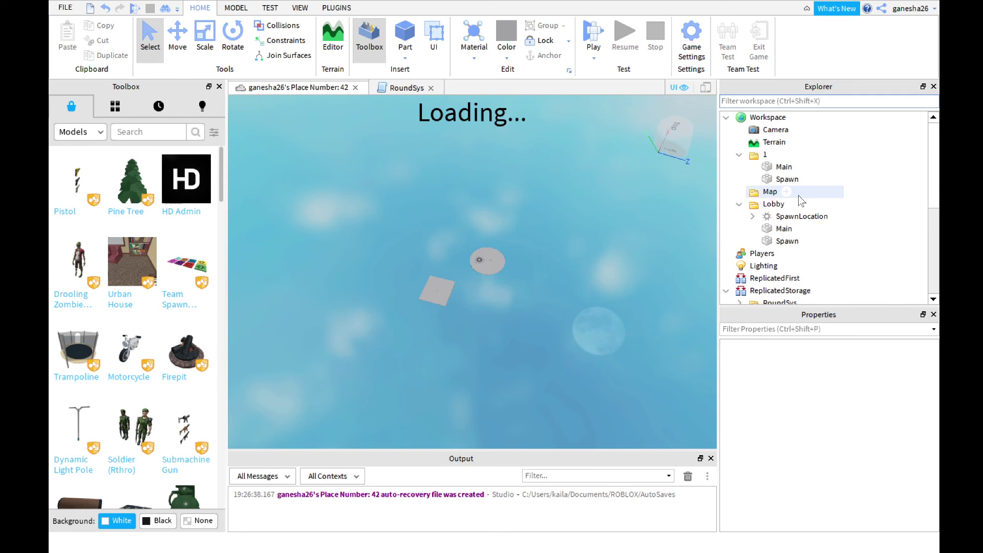
pyautogui.moveTo(765, 155)
pyautogui.mouseDown()
pyautogui.moveTo(776, 187)
pyautogui.moveTo(774, 266)
pyautogui.mouseUp()
pyautogui.click(542, 230)
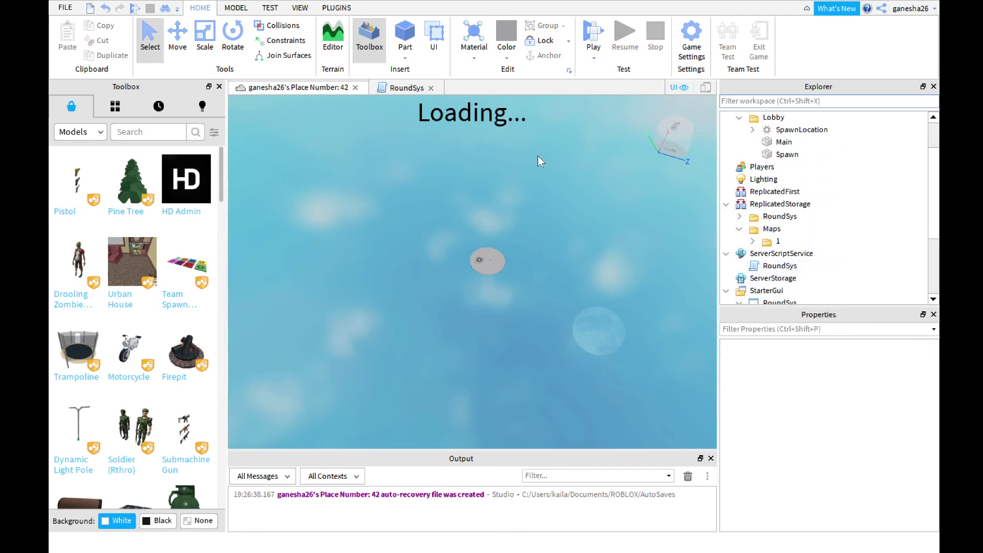
pyautogui.click(595, 39)
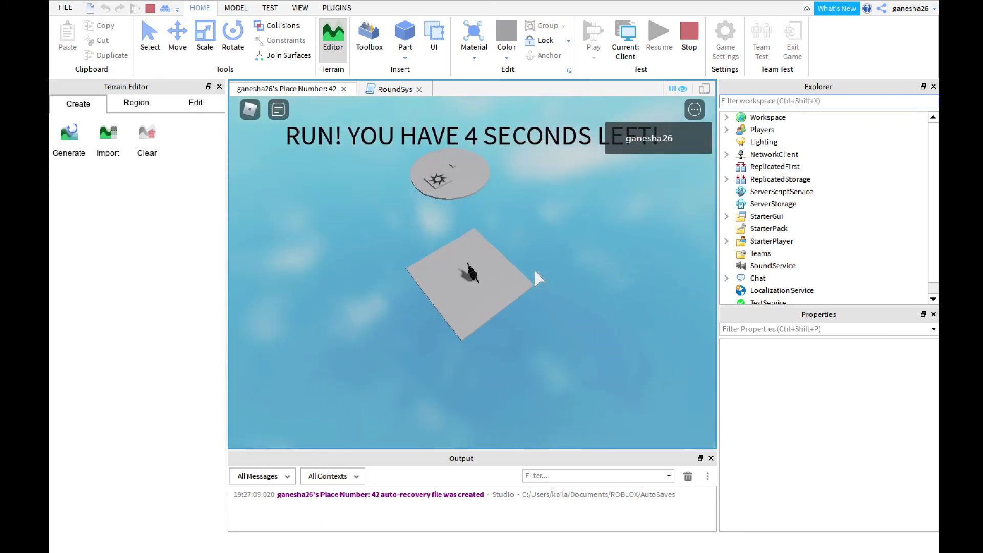
pyautogui.moveTo(534, 270); pyautogui.dragTo(533, 264, button='right')
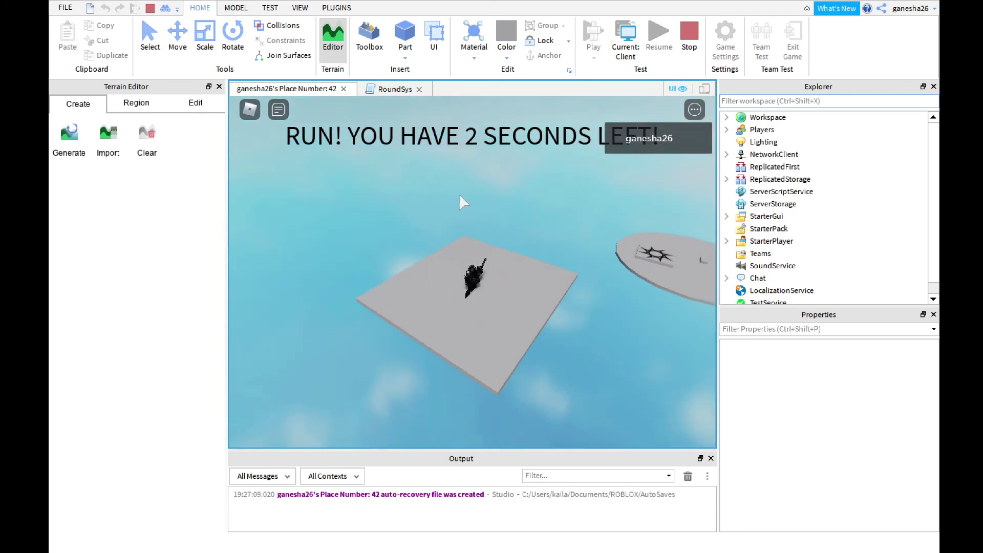
pyautogui.moveTo(460, 196); pyautogui.dragTo(460, 196, button='right')
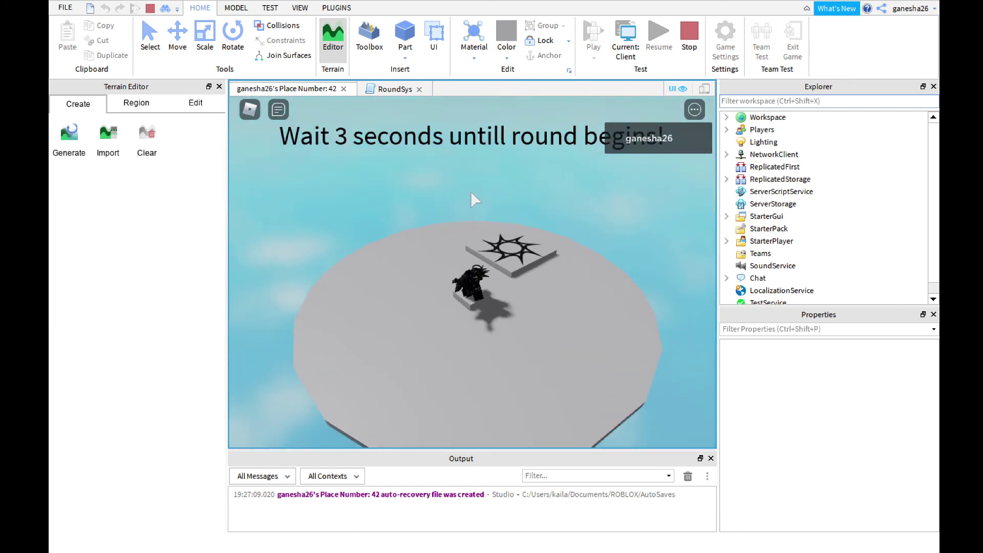
pyautogui.scroll(-3, 471, 191)
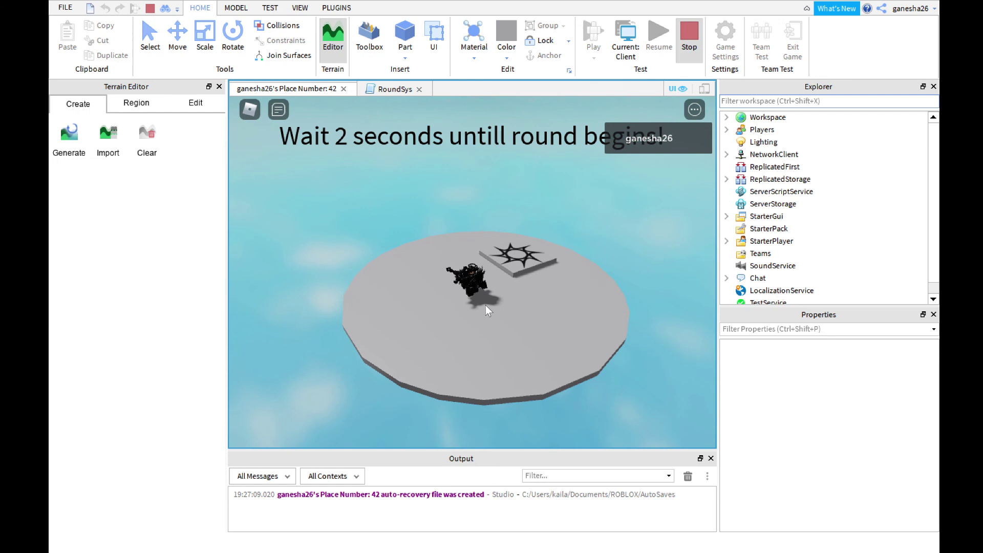
pyautogui.hotkey('shift', 'F5')
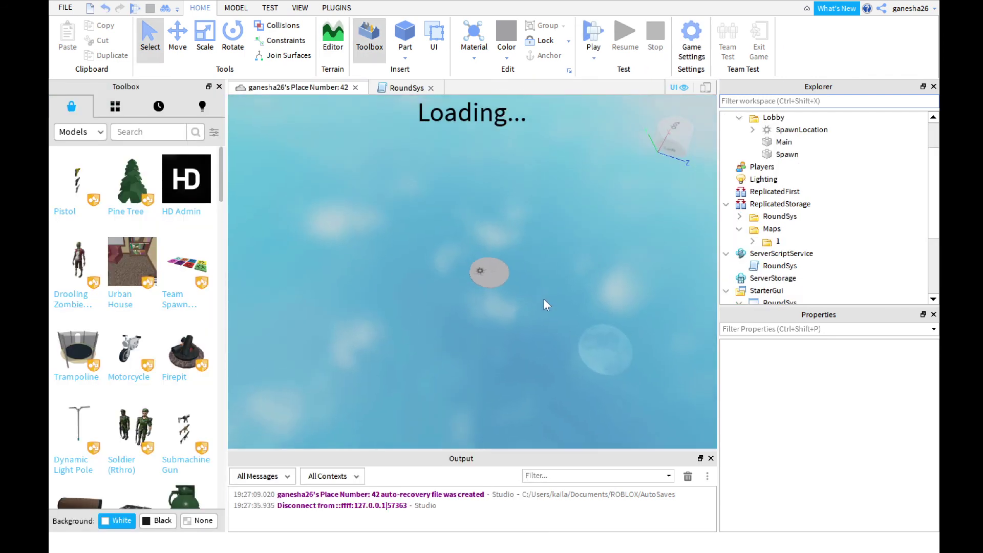
pyautogui.scroll(1, 543, 305)
pyautogui.scroll(2, 543, 305)
pyautogui.scroll(2, 543, 305)
pyautogui.scroll(3, 538, 302)
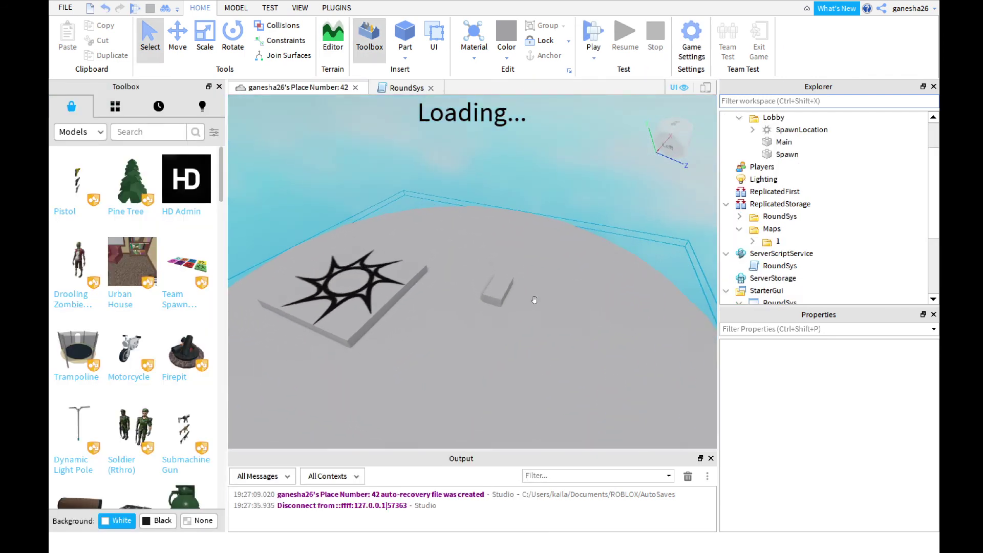
pyautogui.scroll(2, 534, 300)
# Step: Select Lobby's Spawn part, turn off CanCollide and begin setting its Transparency
pyautogui.click(507, 300)
pyautogui.click(177, 38)
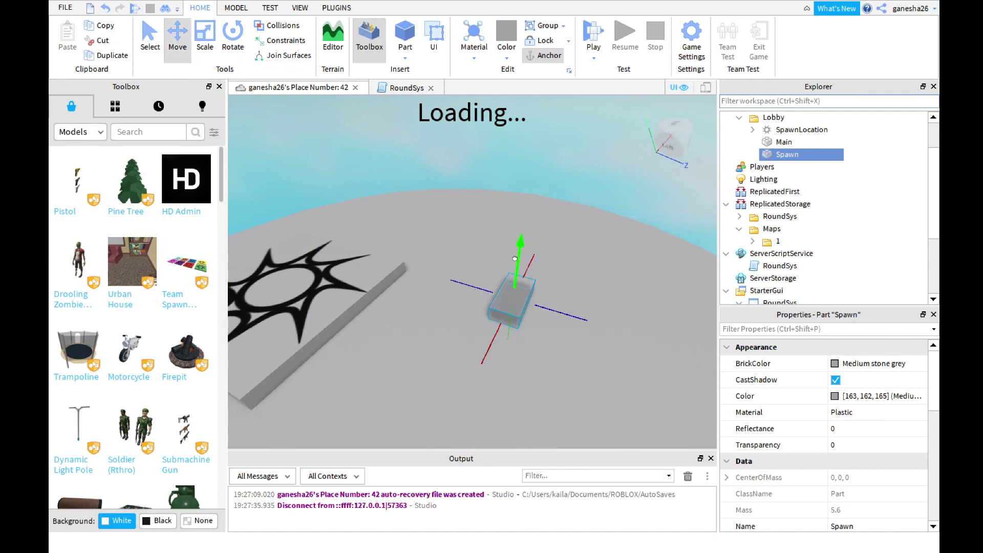
pyautogui.moveTo(521, 248); pyautogui.dragTo(518, 254)
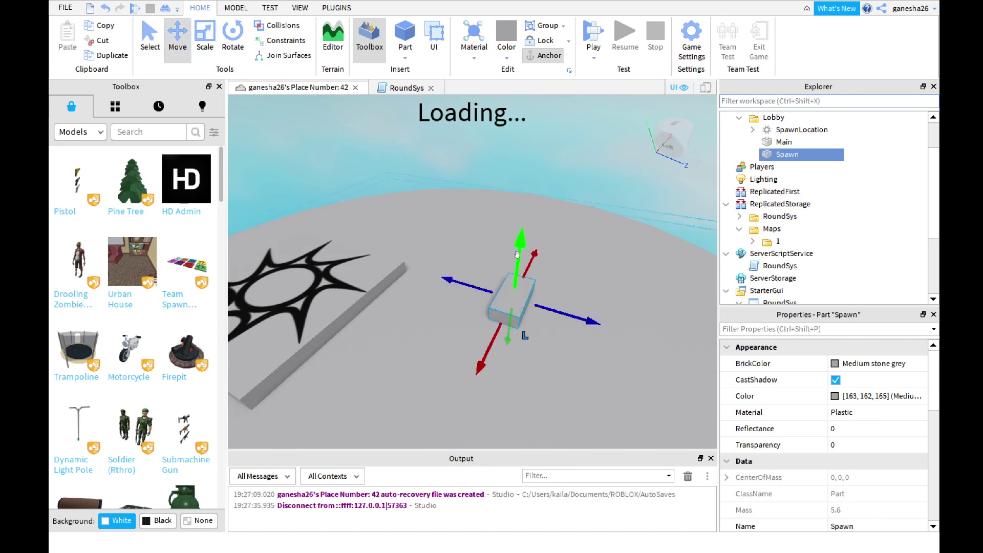
pyautogui.scroll(-5, 864, 413)
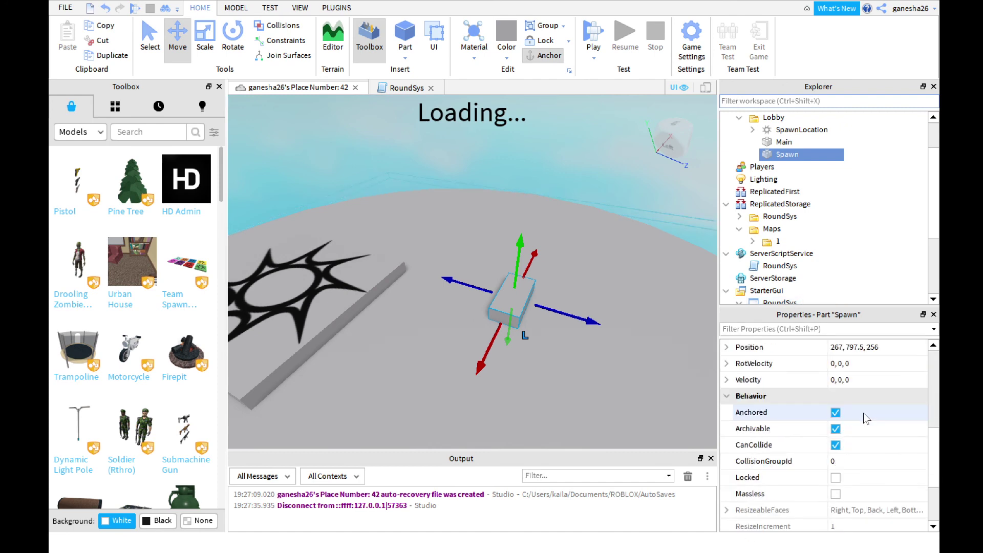
pyautogui.scroll(-2, 864, 412)
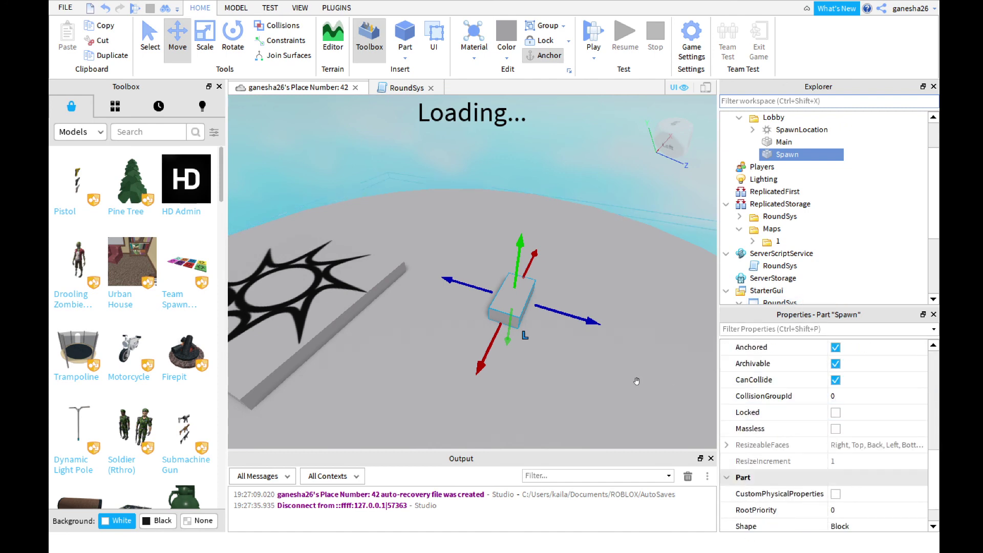
pyautogui.click(836, 380)
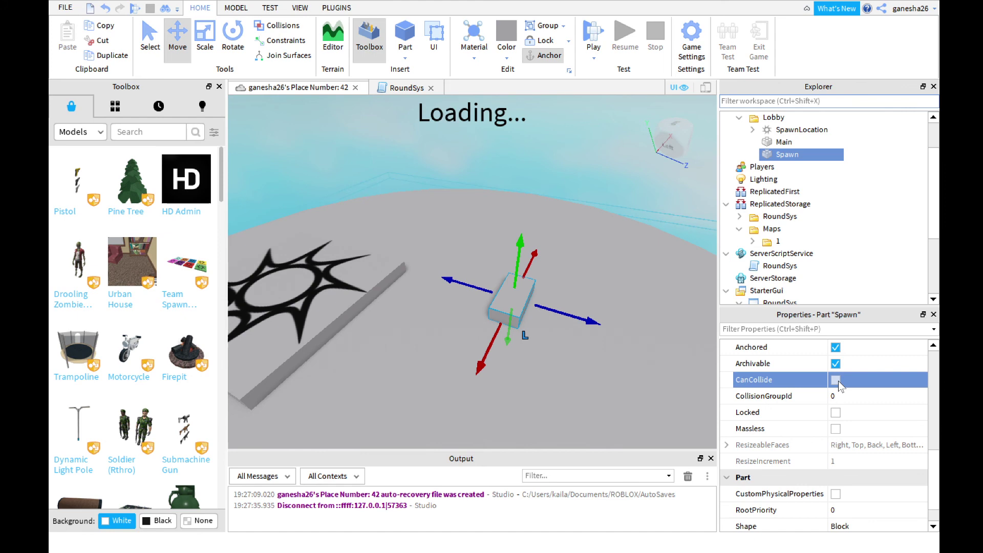
pyautogui.scroll(1, 836, 350)
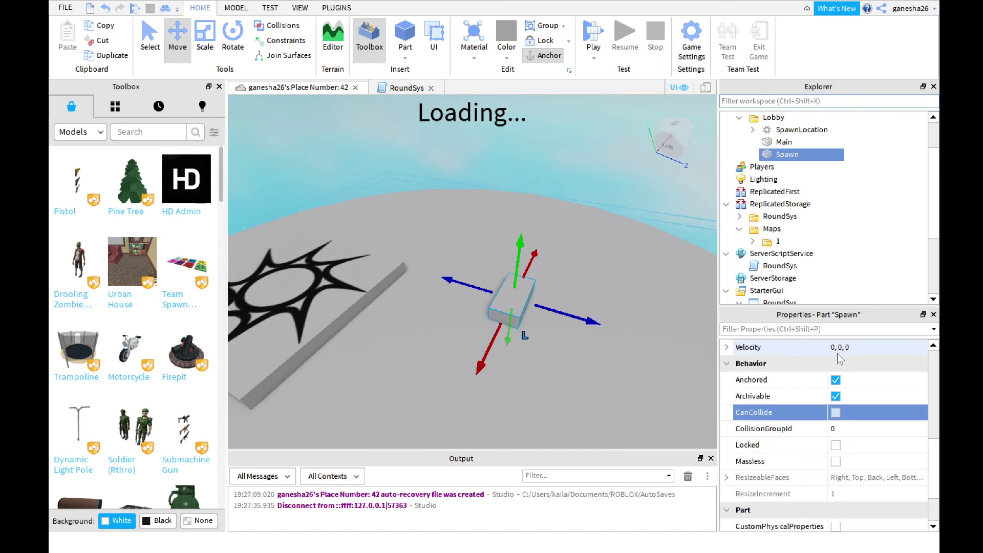
pyautogui.scroll(2, 856, 397)
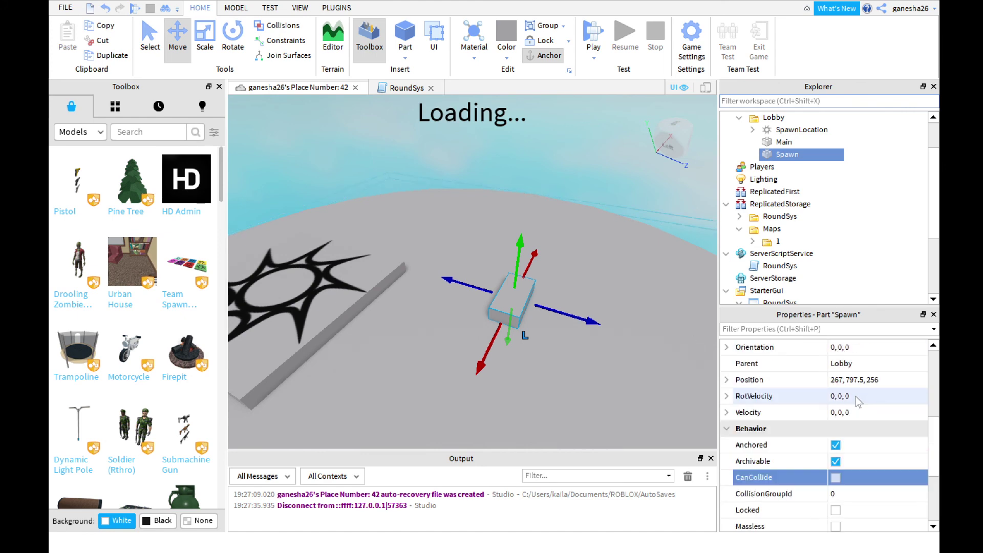
pyautogui.scroll(3, 856, 392)
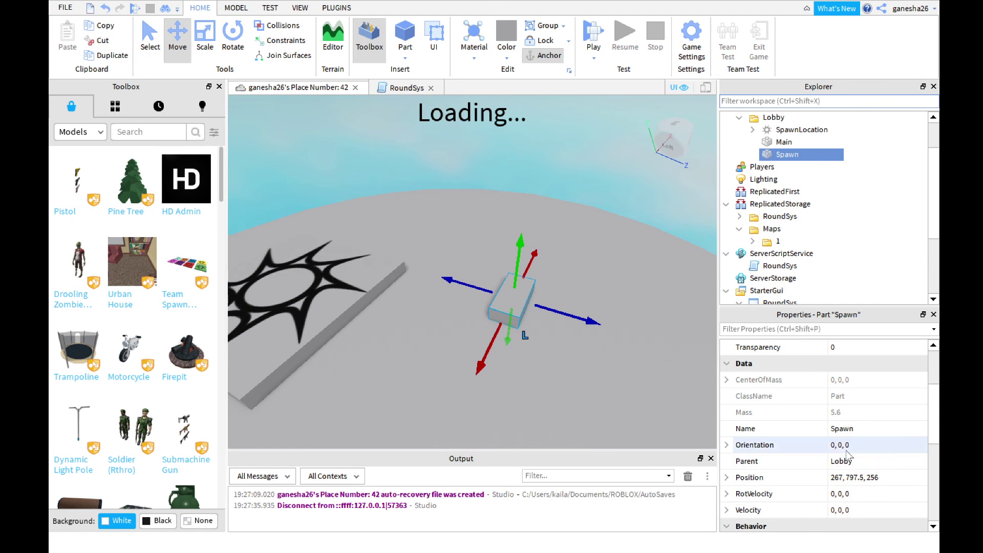
pyautogui.scroll(-5, 854, 438)
pyautogui.scroll(-2, 853, 438)
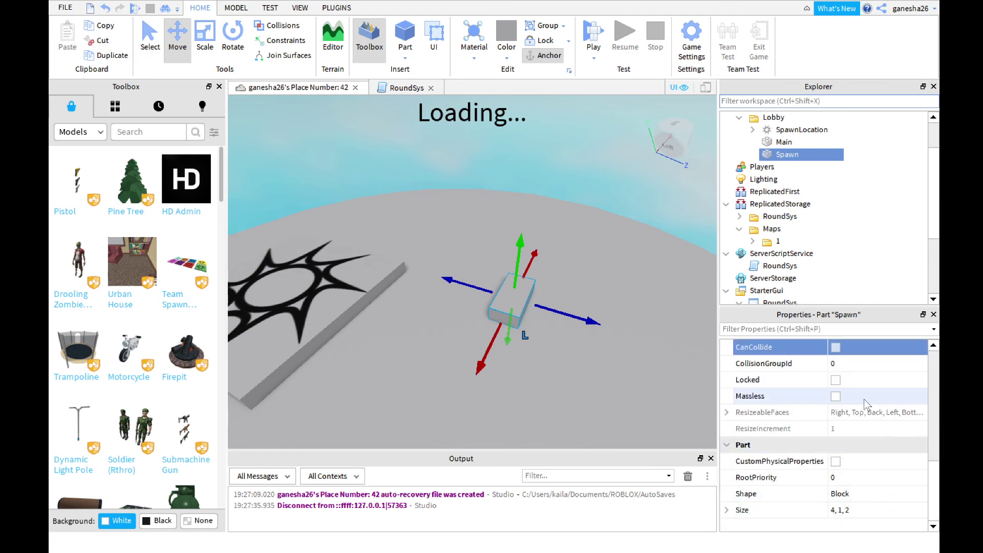
pyautogui.scroll(9, 865, 398)
pyautogui.scroll(1, 863, 372)
pyautogui.click(851, 445)
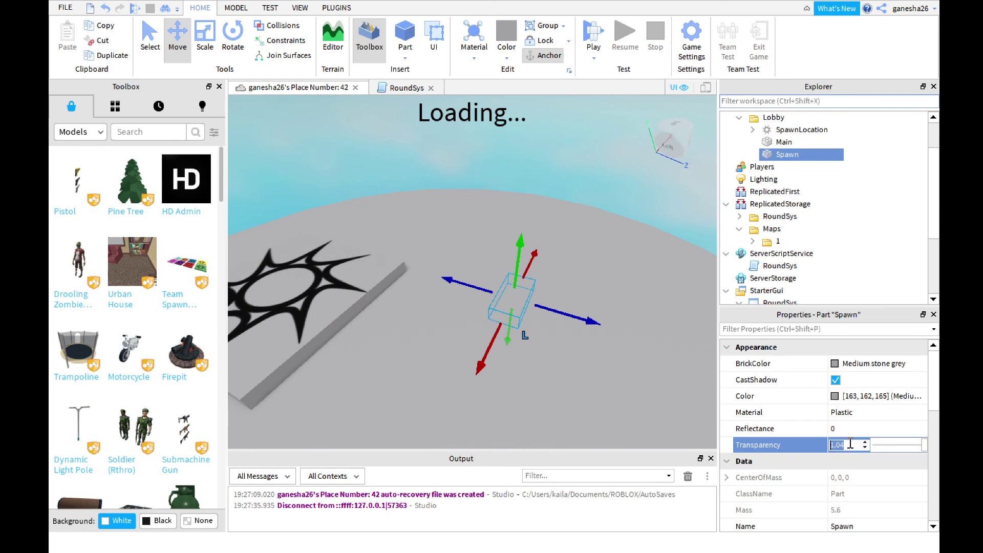
pyautogui.write('1')
# Step: Confirm Transparency 1 for the Spawn part
pyautogui.press('Return')
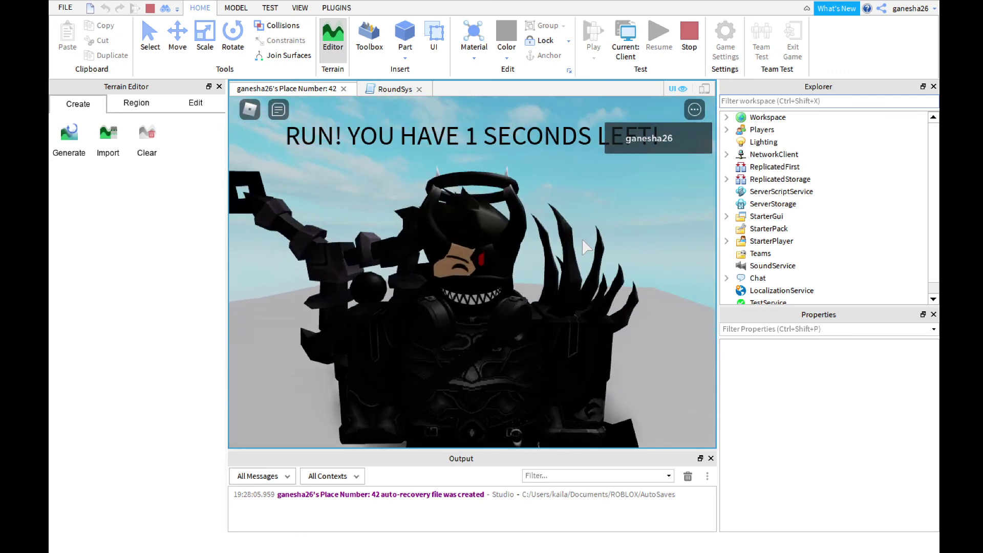
pyautogui.scroll(-3, 600, 223)
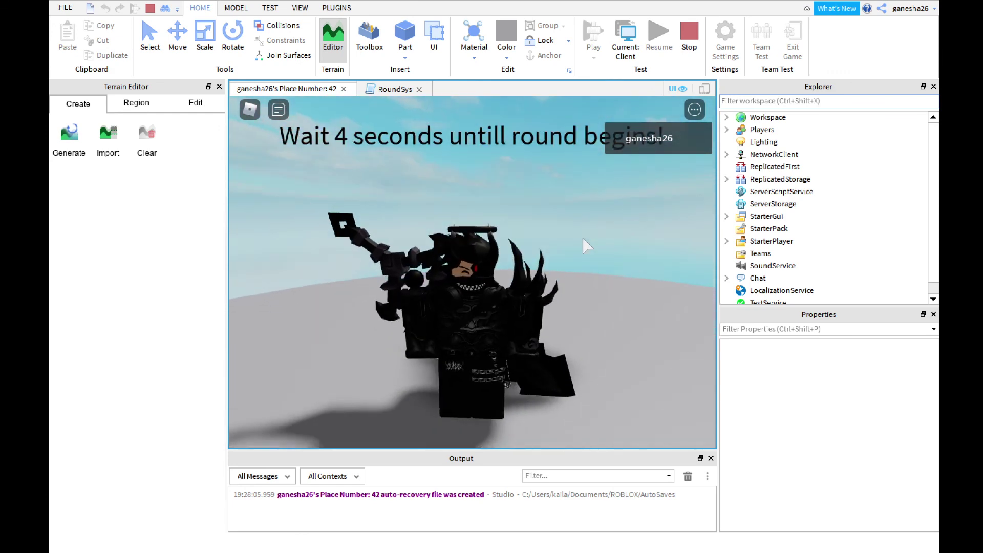